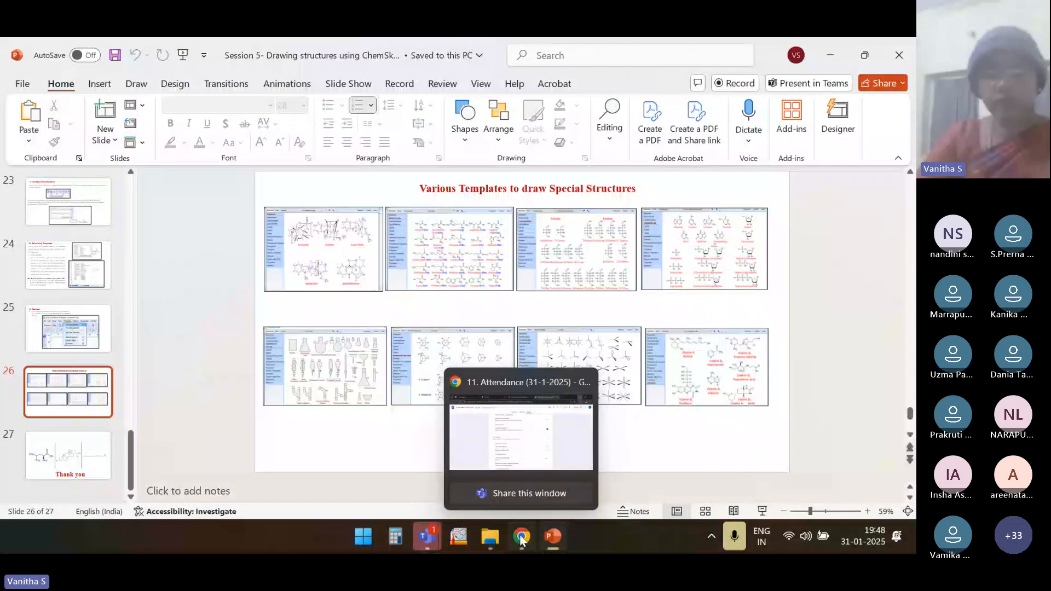
Switch to ACD/ChemSketch and dismiss its startup dialogs, declining the file associations and closing the tips
left_click(457, 537)
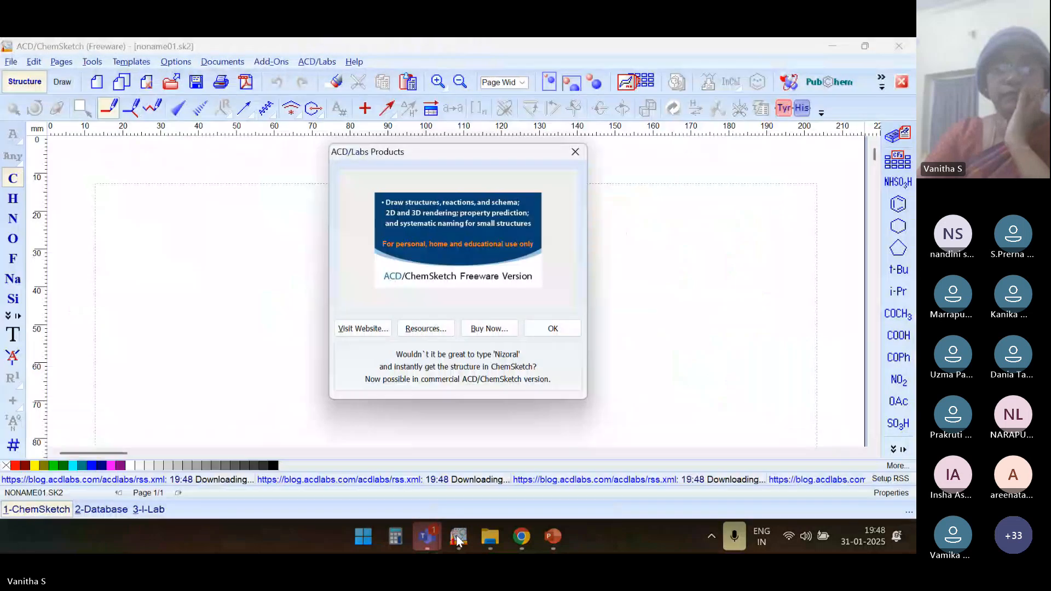
left_click(553, 329)
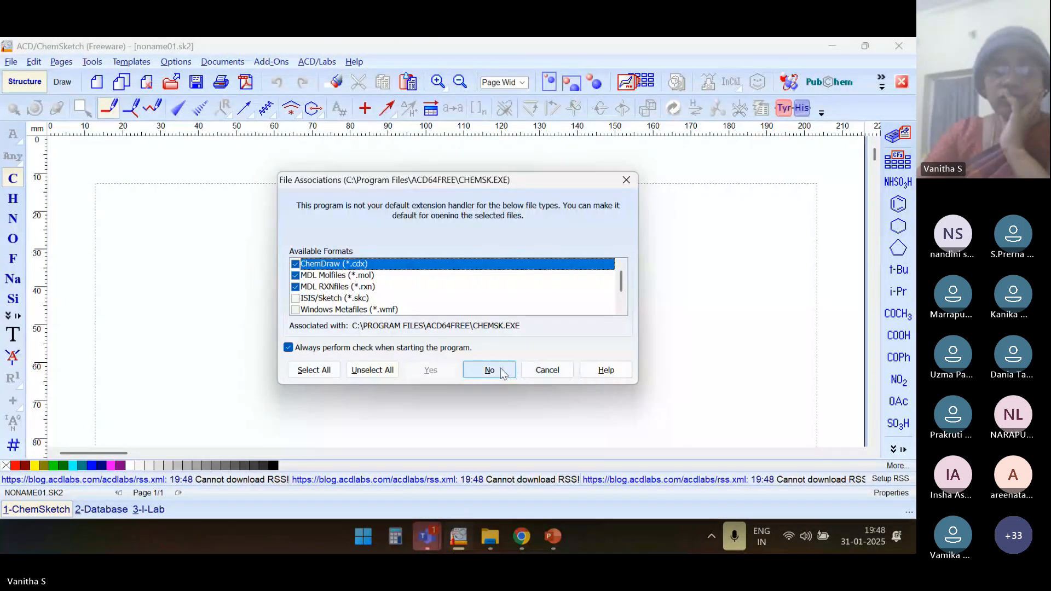
left_click(596, 368)
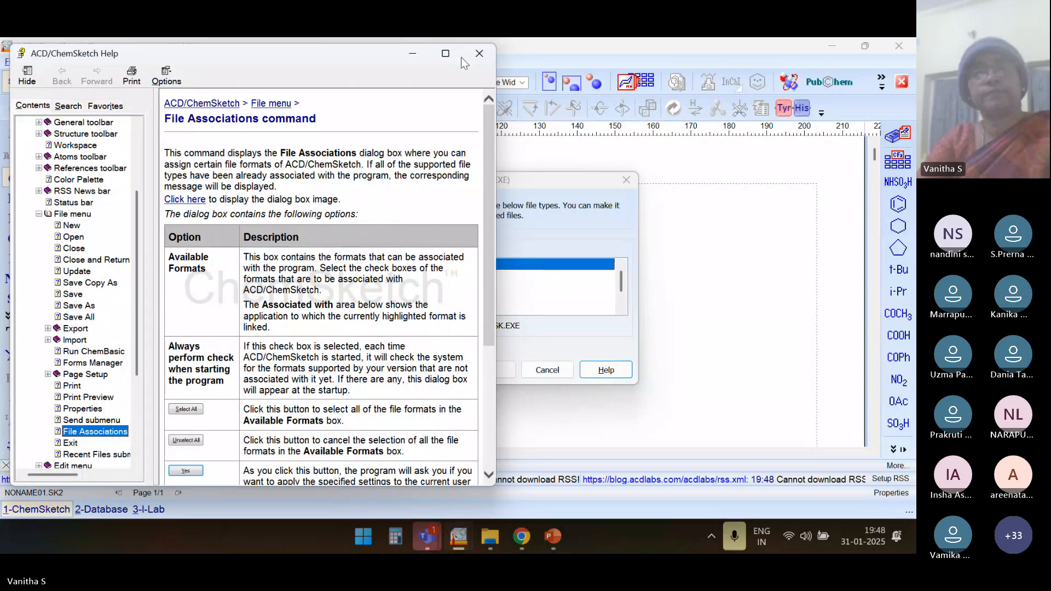
left_click(366, 52)
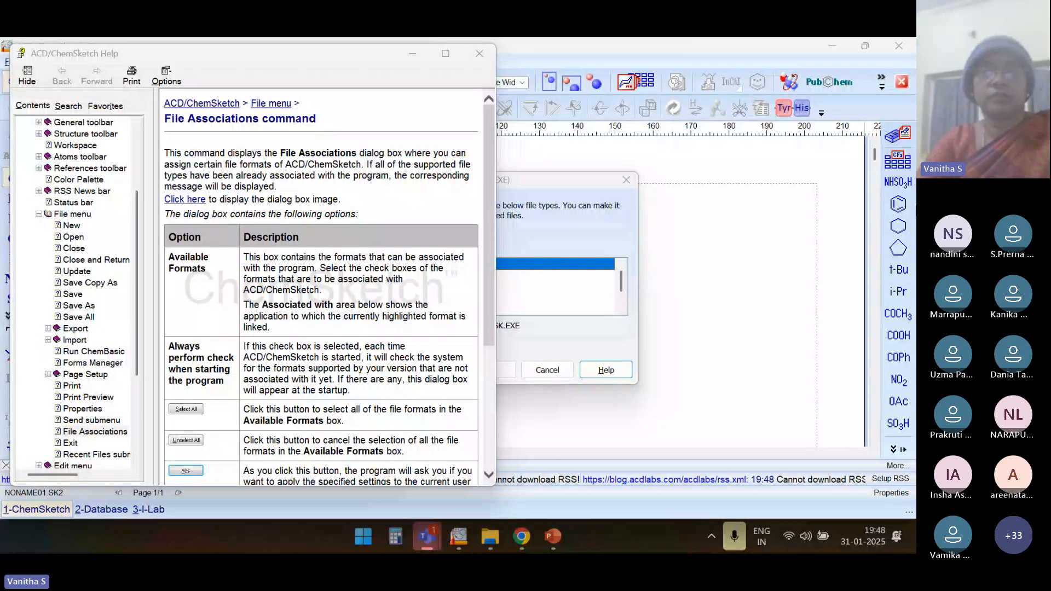
left_click(479, 53)
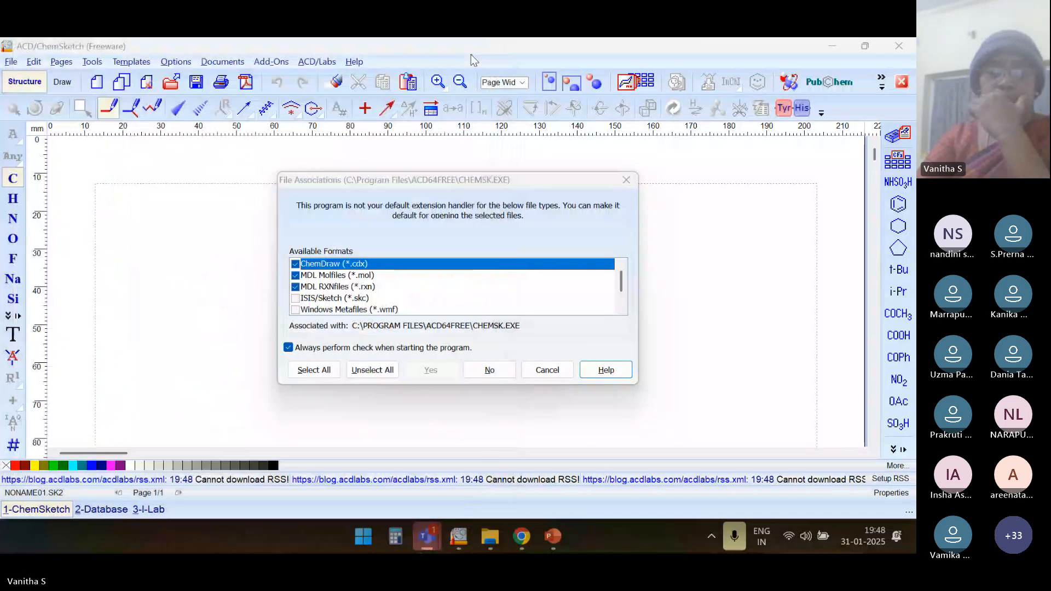
left_click(484, 369)
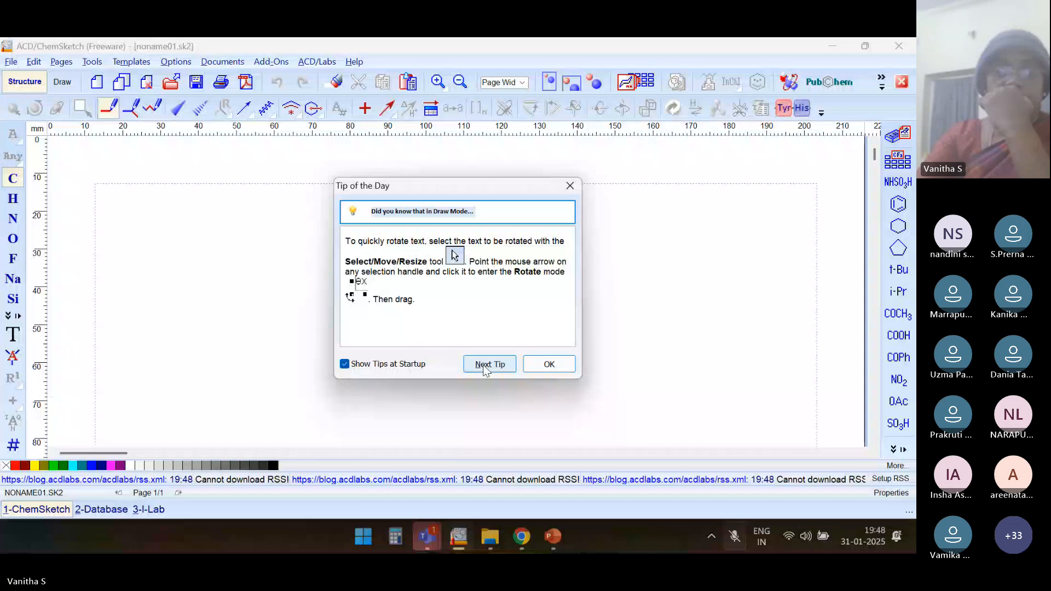
left_click(483, 365)
left_click(485, 365)
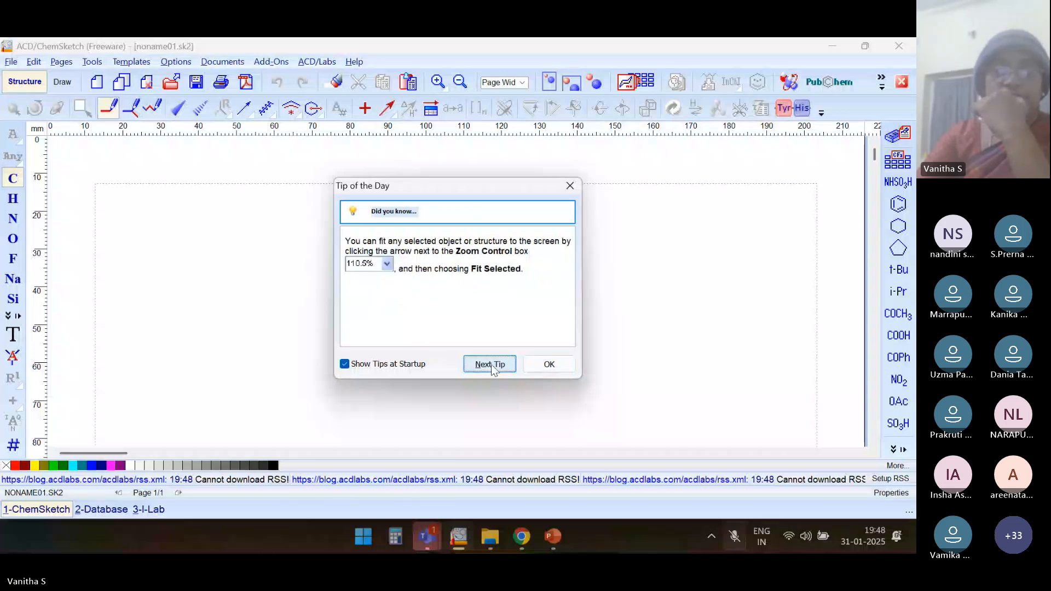
left_click(536, 368)
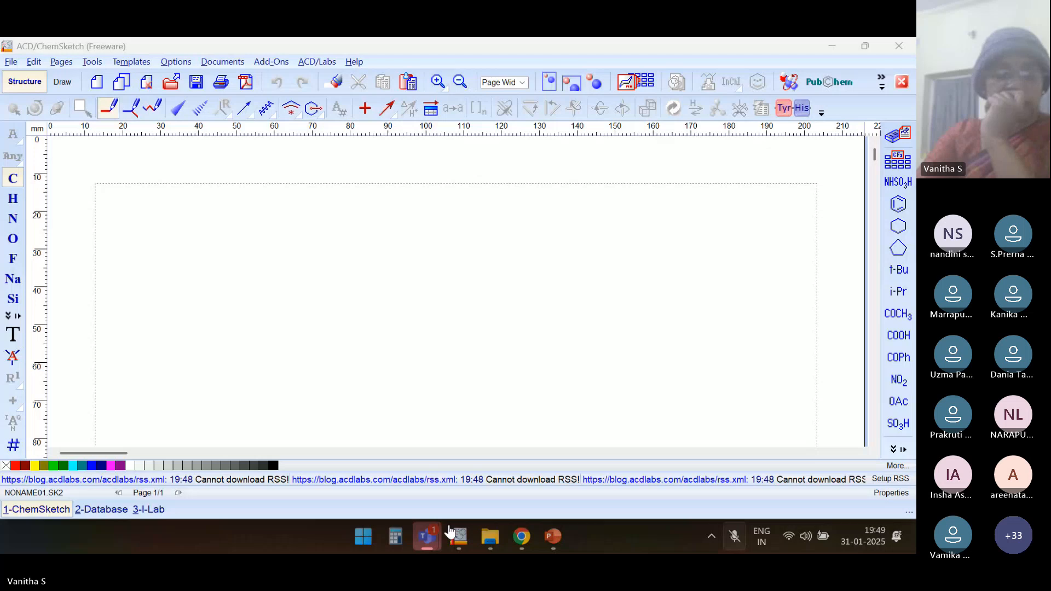
View the structure image shared in the Teams meeting chat, unmute the microphone, and return to ChemSketch
mouse_move(431, 540)
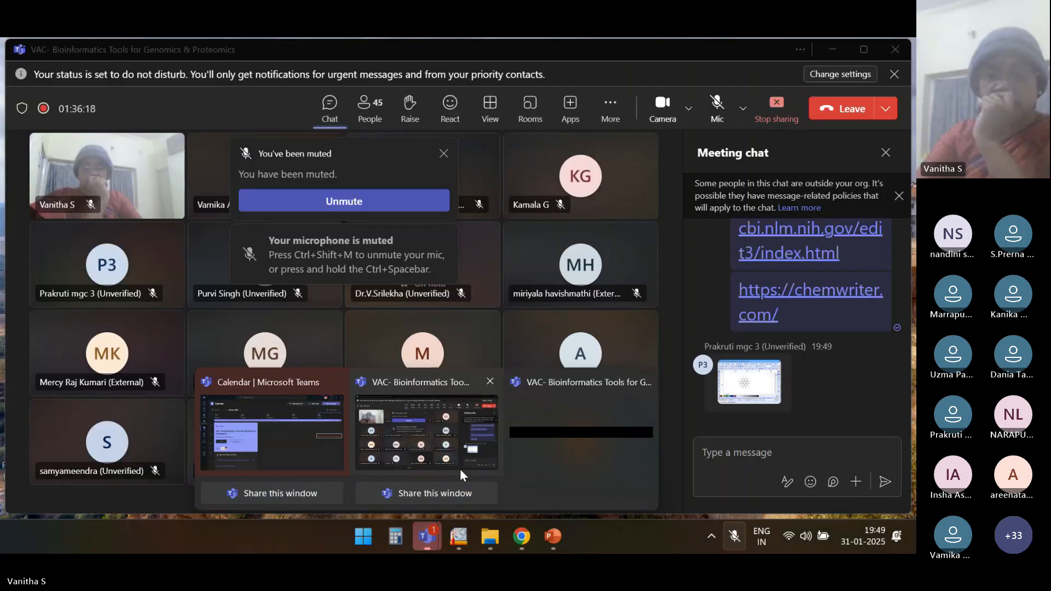
left_click(460, 468)
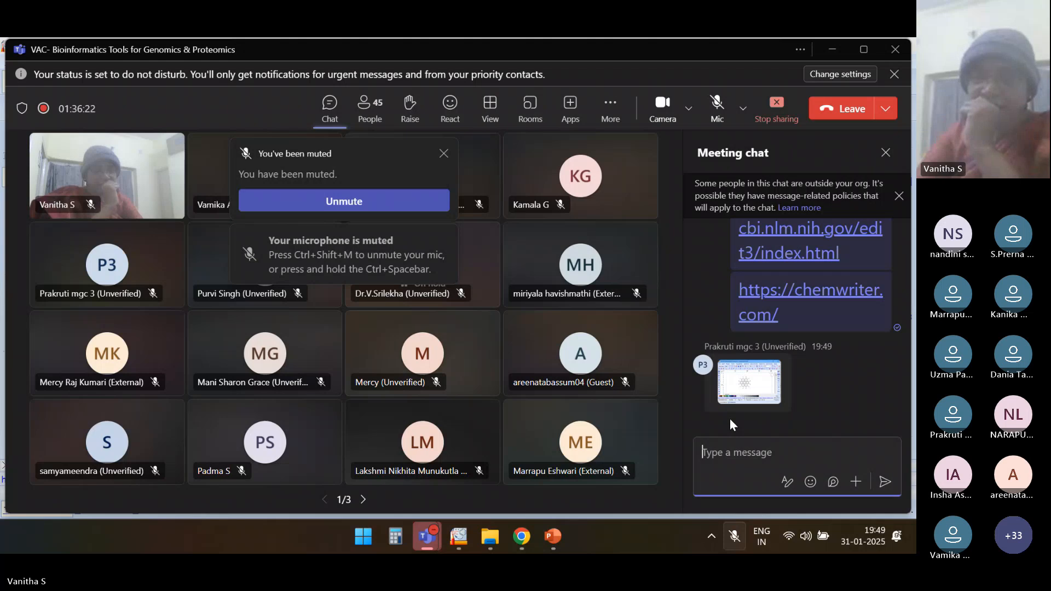
left_click(755, 390)
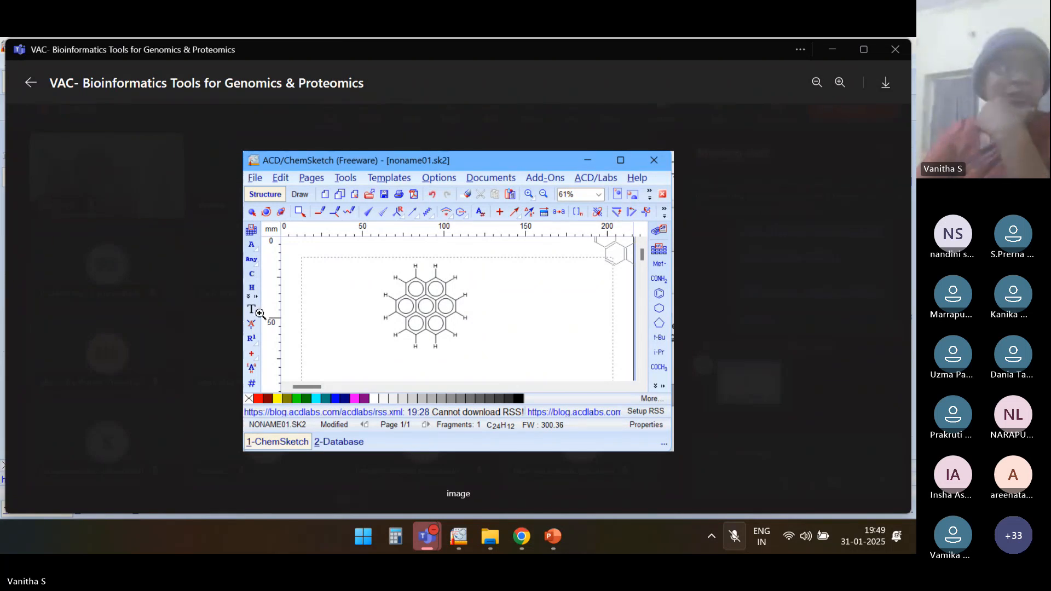
left_click(30, 83)
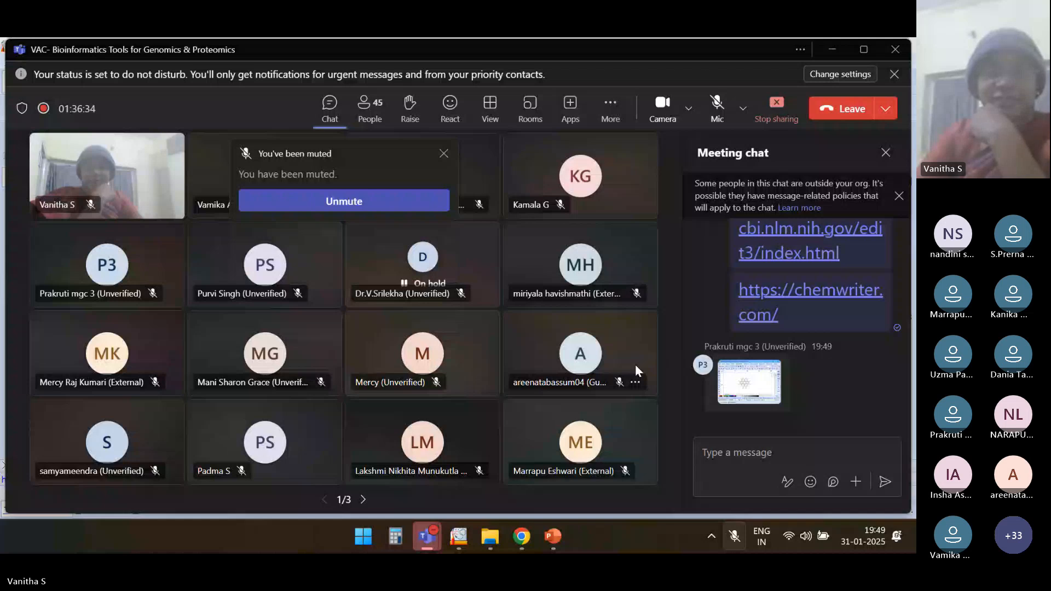
left_click(717, 107)
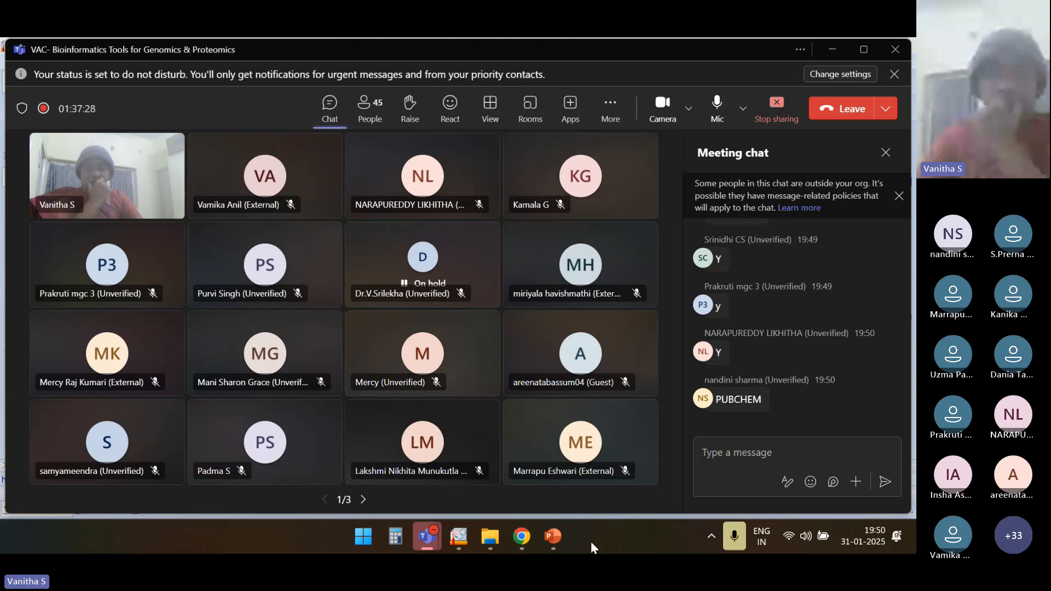
mouse_move(459, 536)
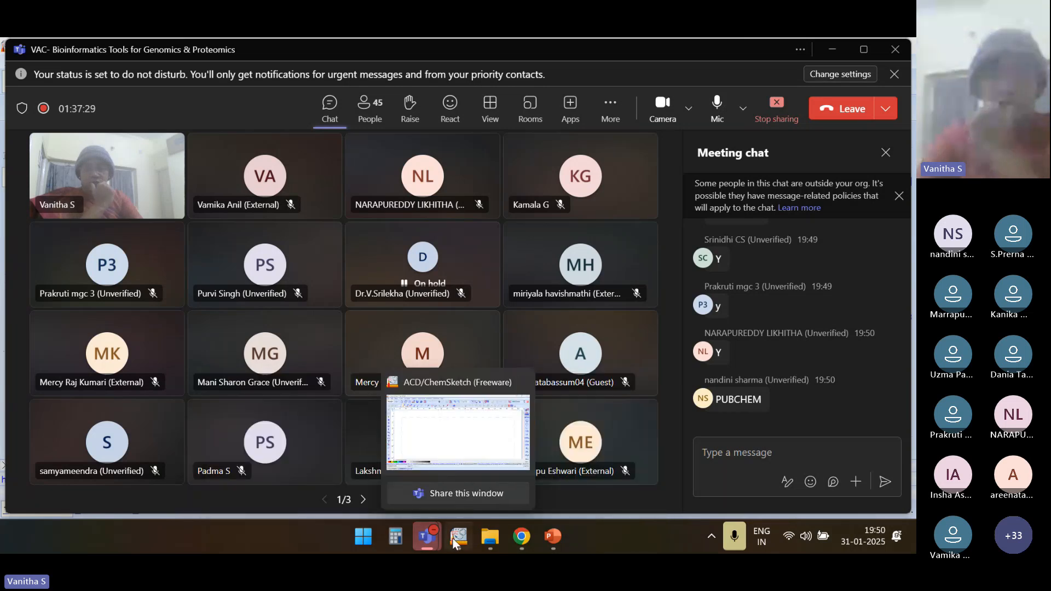
left_click(460, 421)
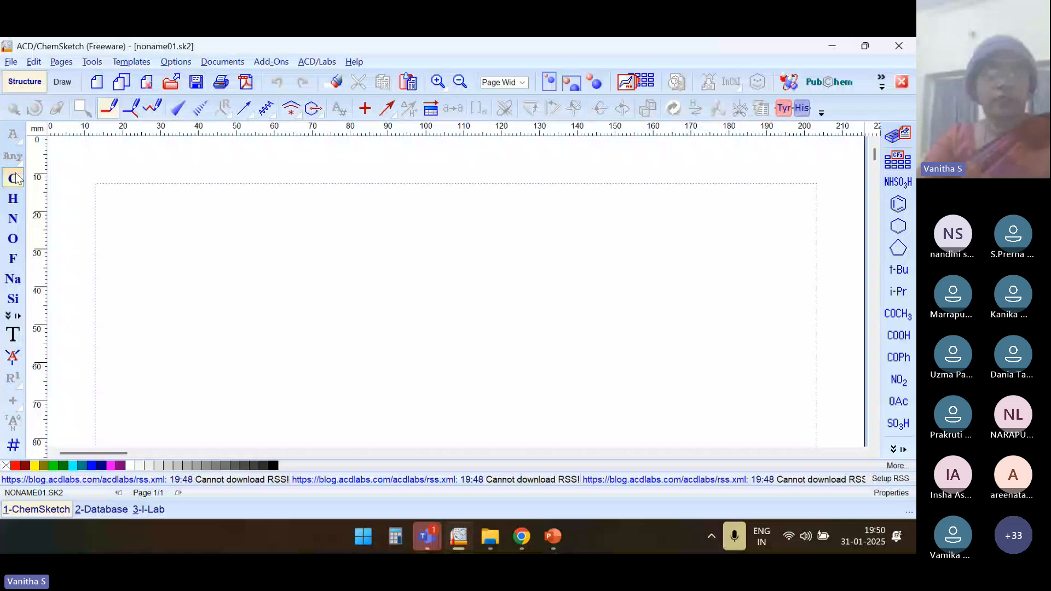
Draw a nine-carbon zigzag chain across the page and clean the structure
left_click(301, 264)
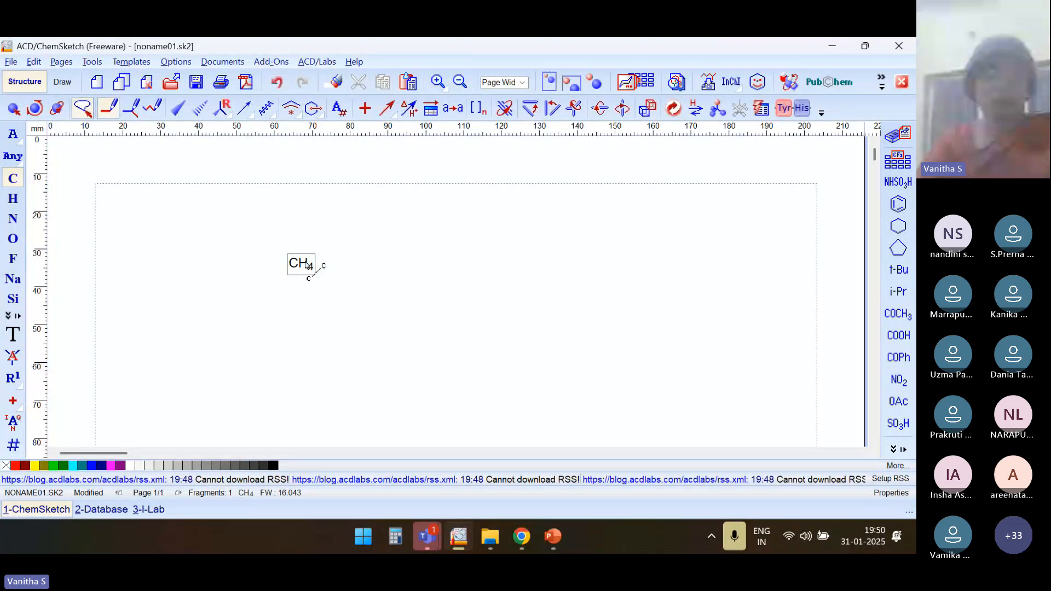
mouse_move(305, 267)
left_mouse_down()
mouse_move(347, 234)
mouse_move(394, 289)
mouse_move(474, 235)
mouse_move(501, 365)
mouse_move(567, 296)
mouse_move(615, 356)
mouse_move(672, 289)
mouse_move(720, 356)
left_mouse_up()
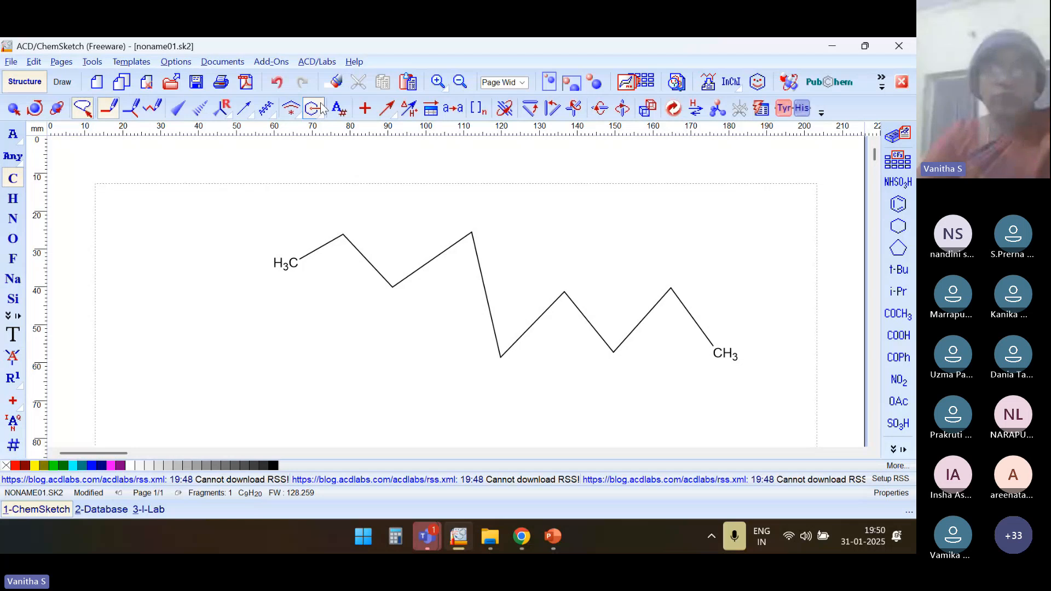
left_click(674, 109)
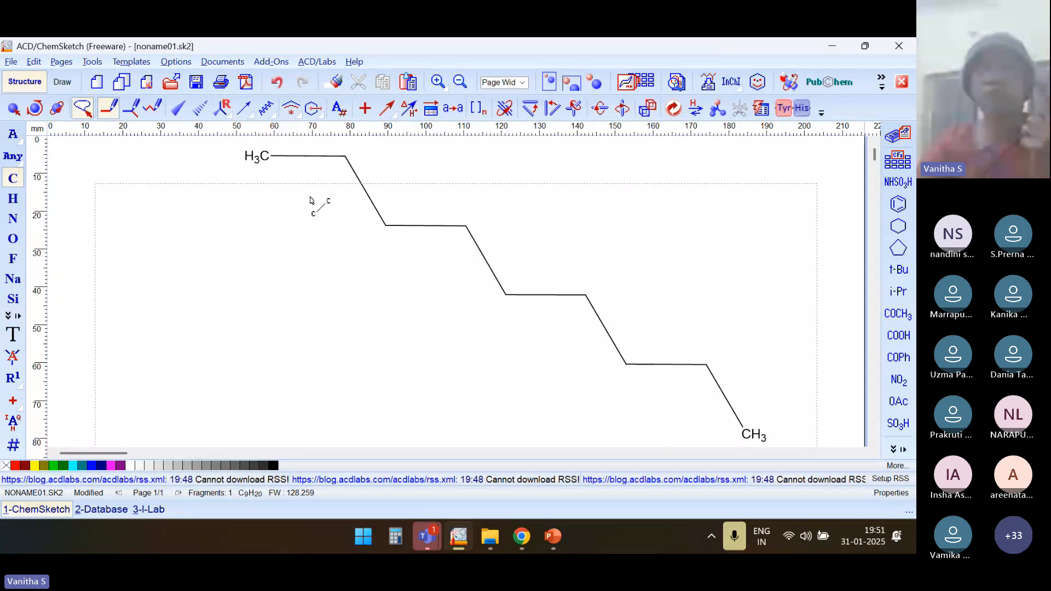
Delete the two end carbons from the H3C end of the chain, one at a time
left_click(338, 82)
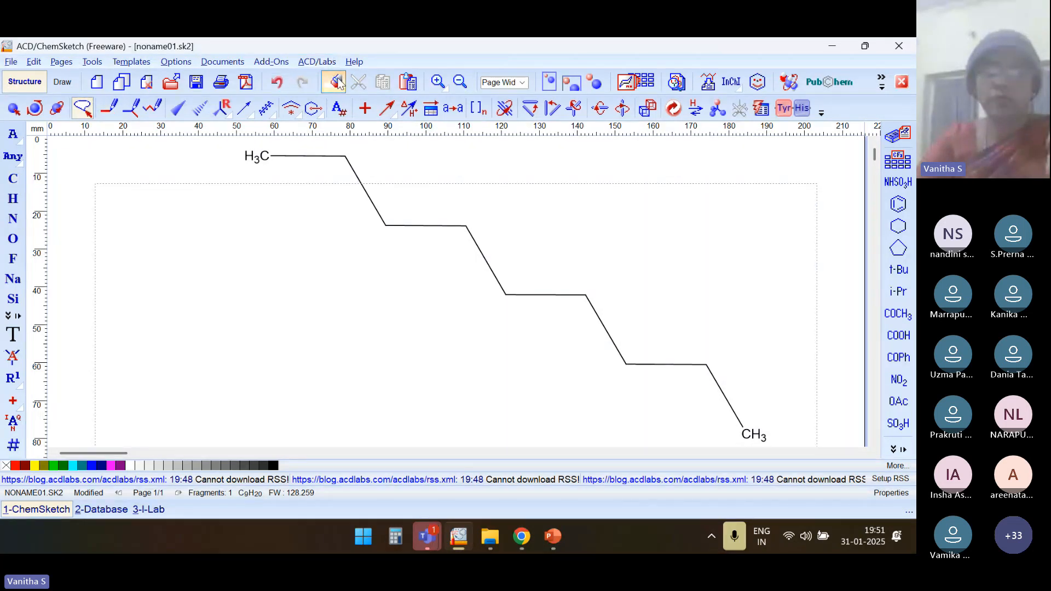
left_click(313, 156)
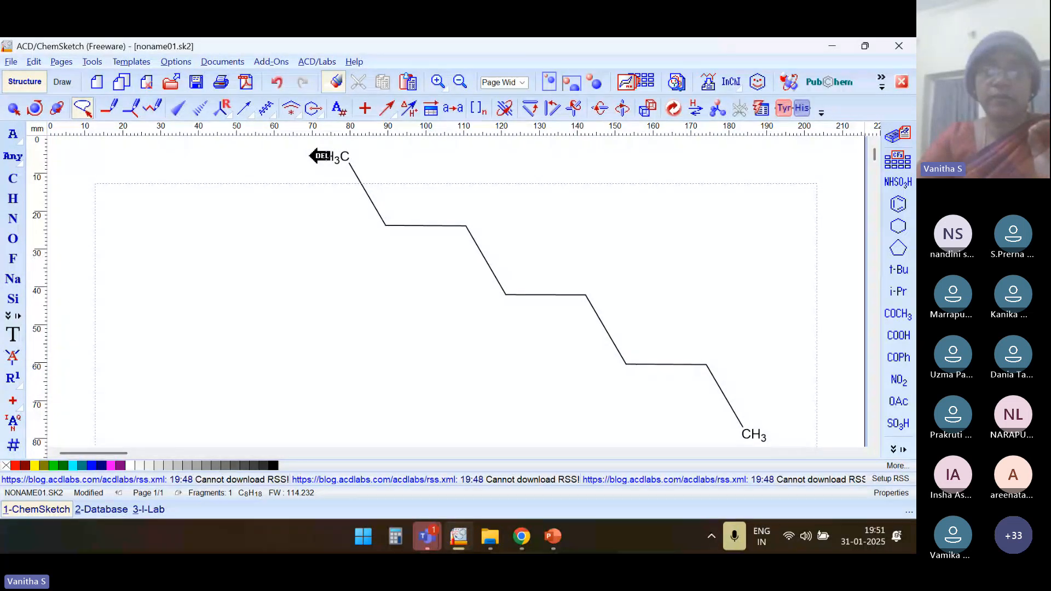
left_click(361, 175)
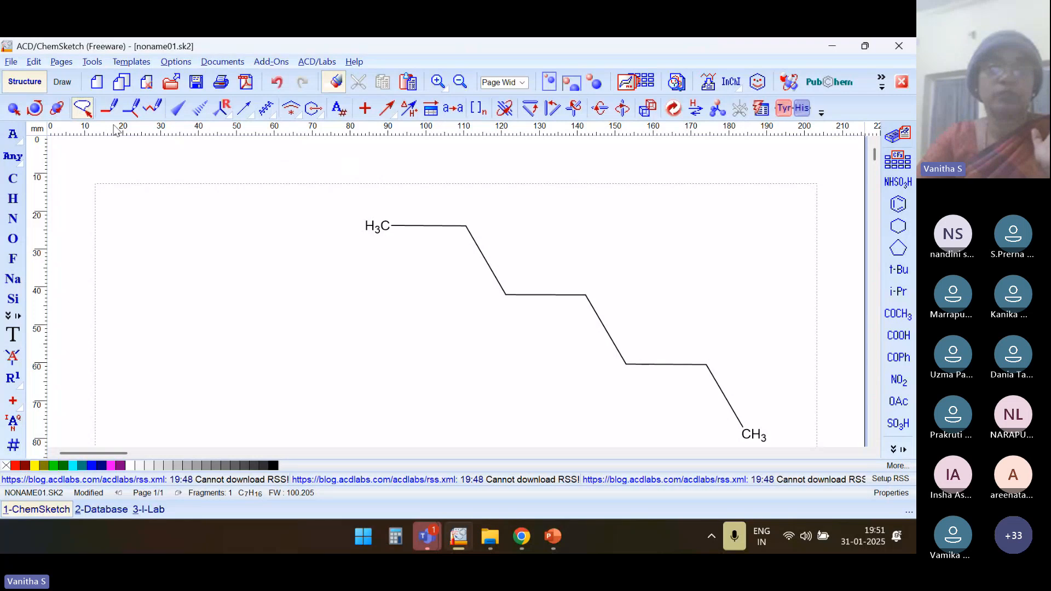
Select the entire remaining carbon chain and delete it from the page
left_click(56, 108)
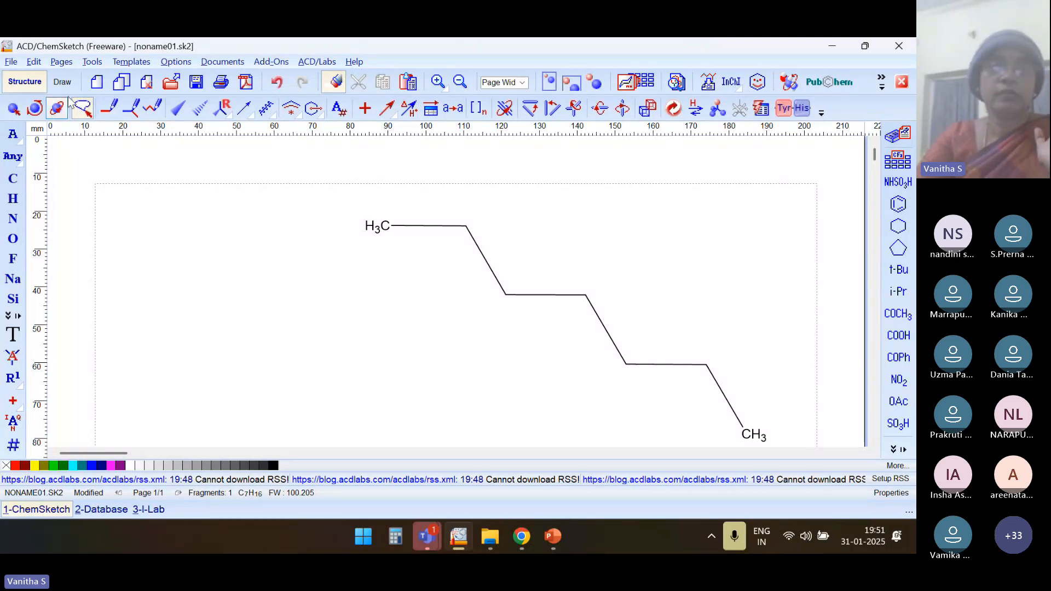
left_click(83, 109)
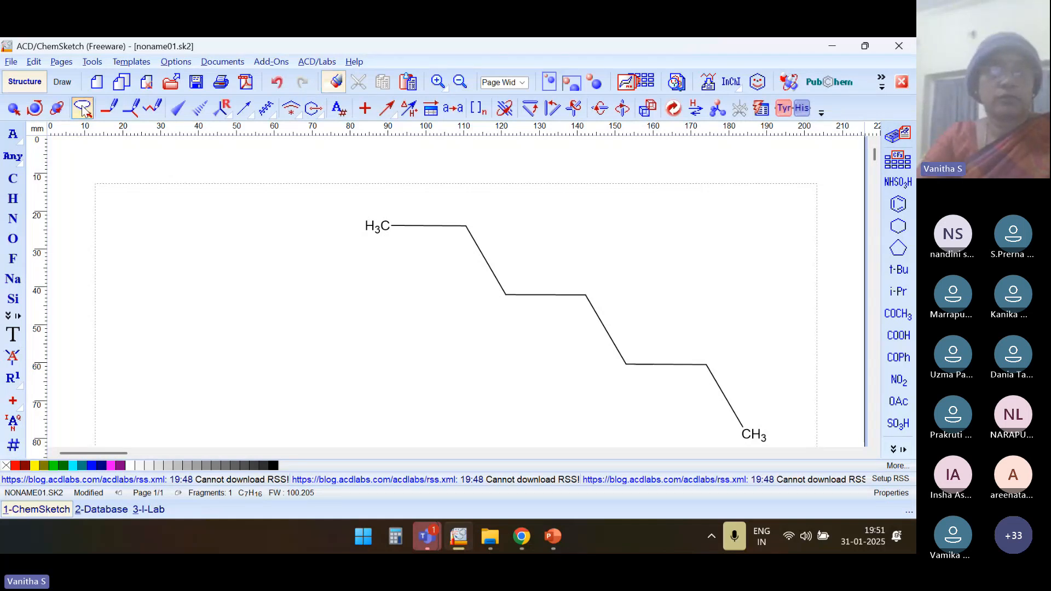
key("ctrl+a")
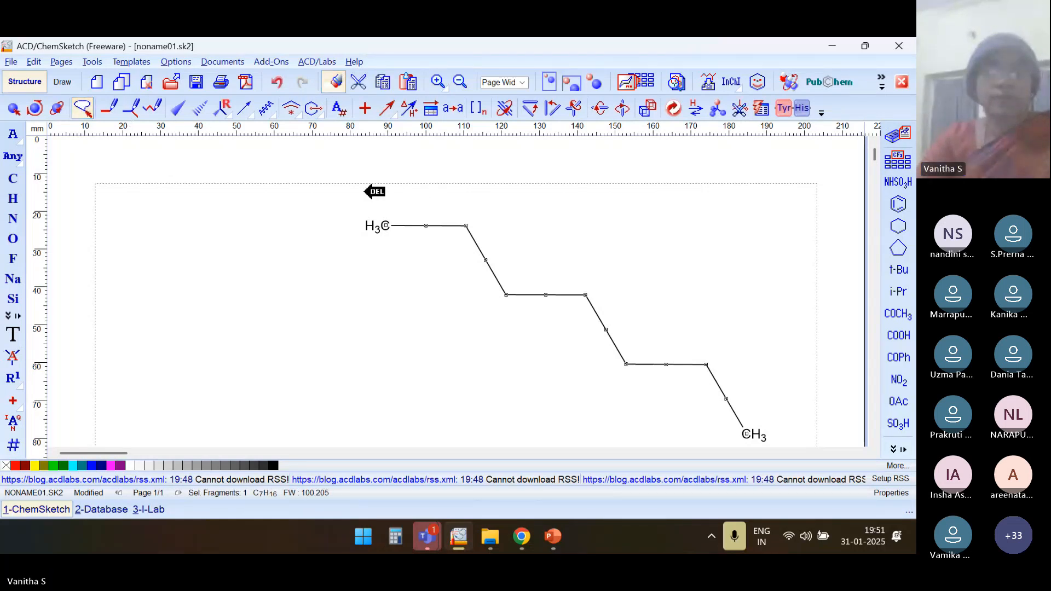
mouse_move(361, 202)
left_mouse_down()
mouse_move(556, 296)
mouse_move(741, 352)
mouse_move(766, 406)
mouse_move(759, 446)
mouse_move(734, 424)
mouse_move(783, 422)
mouse_move(714, 425)
left_mouse_up()
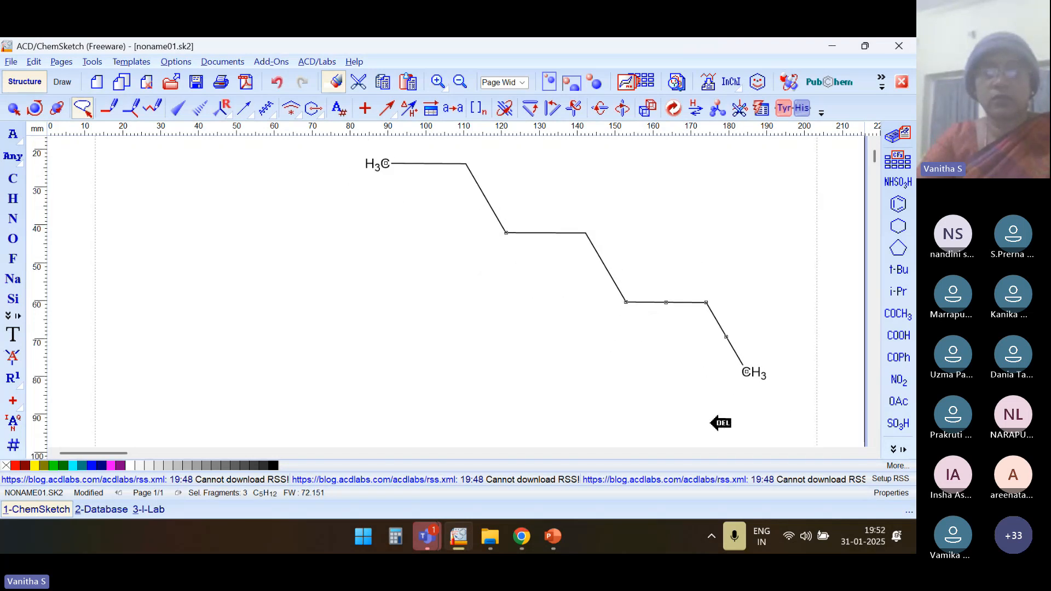
key("Delete")
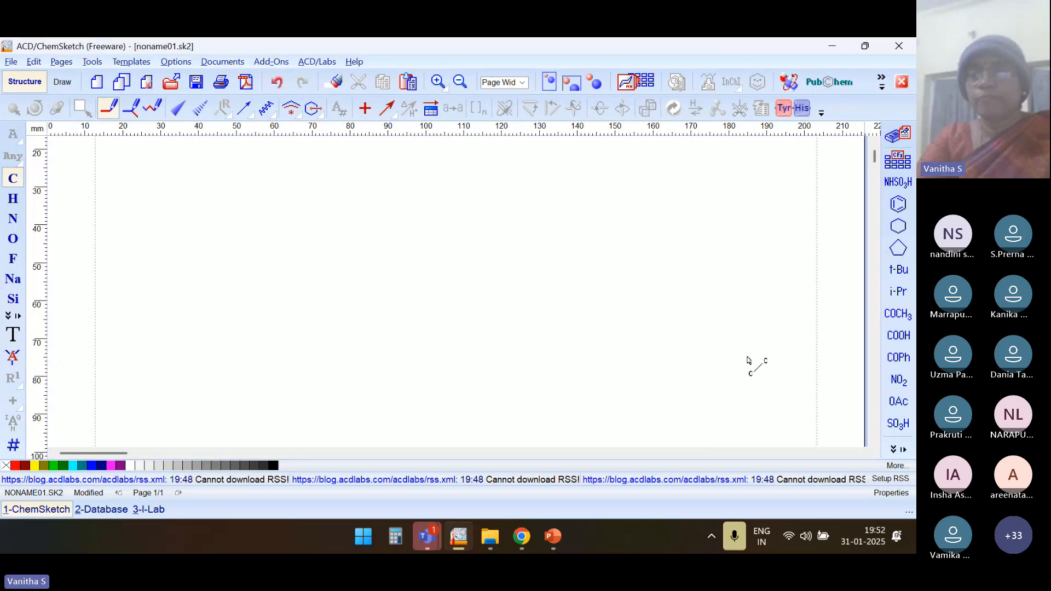
Place a benzene ring on the page and fuse two more benzene rings beside it in a straight row
left_click(899, 206)
left_click(460, 298)
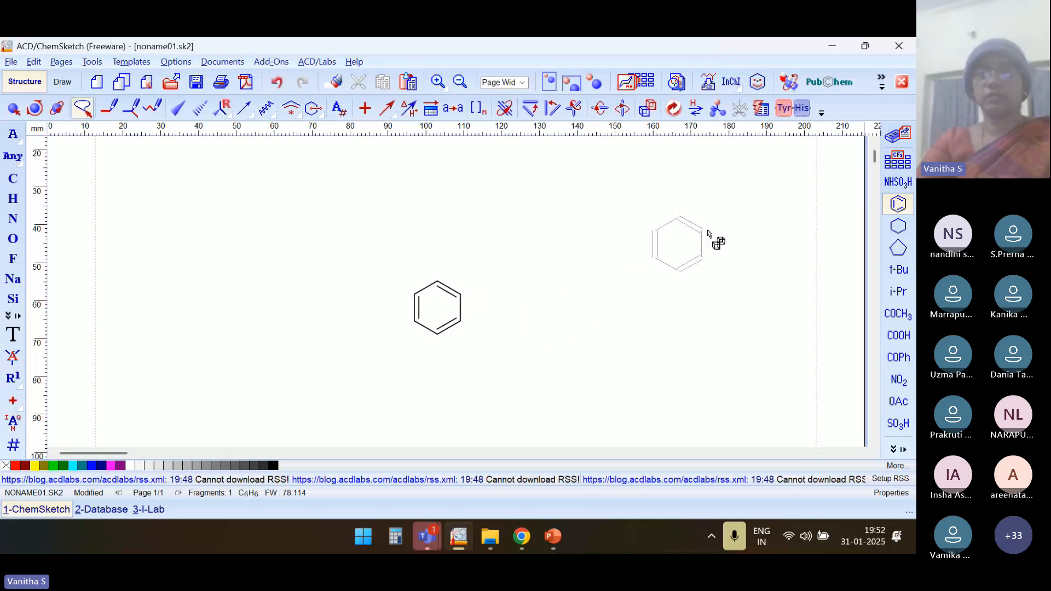
left_click(898, 207)
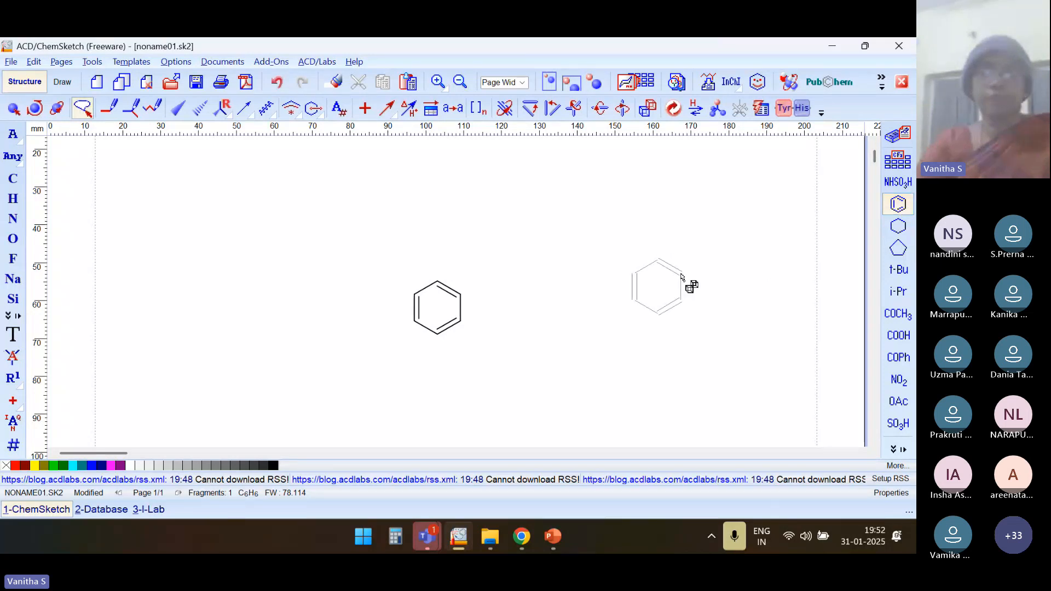
left_click(507, 300)
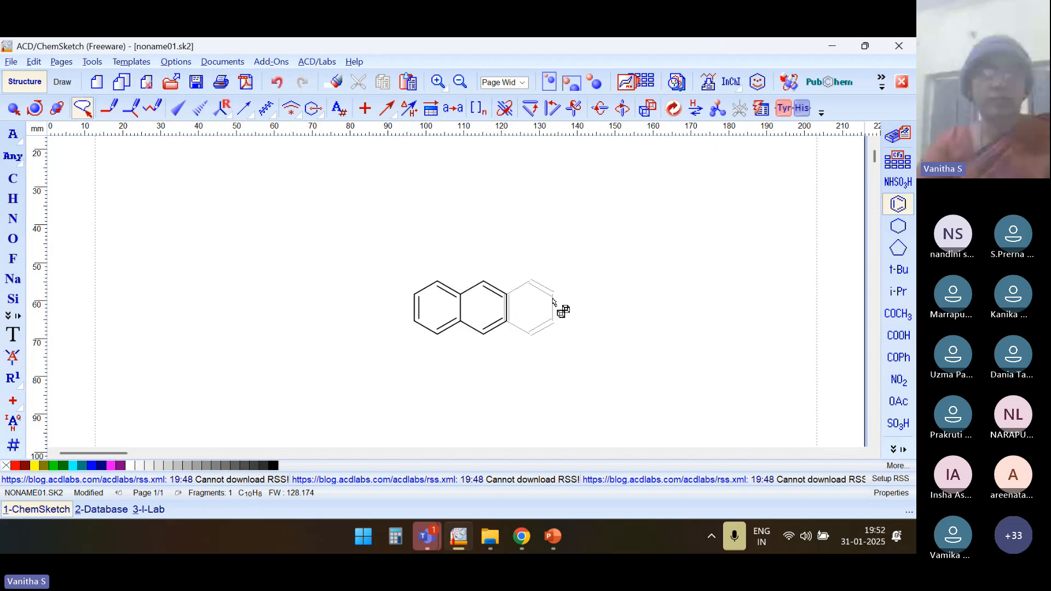
left_click(553, 301)
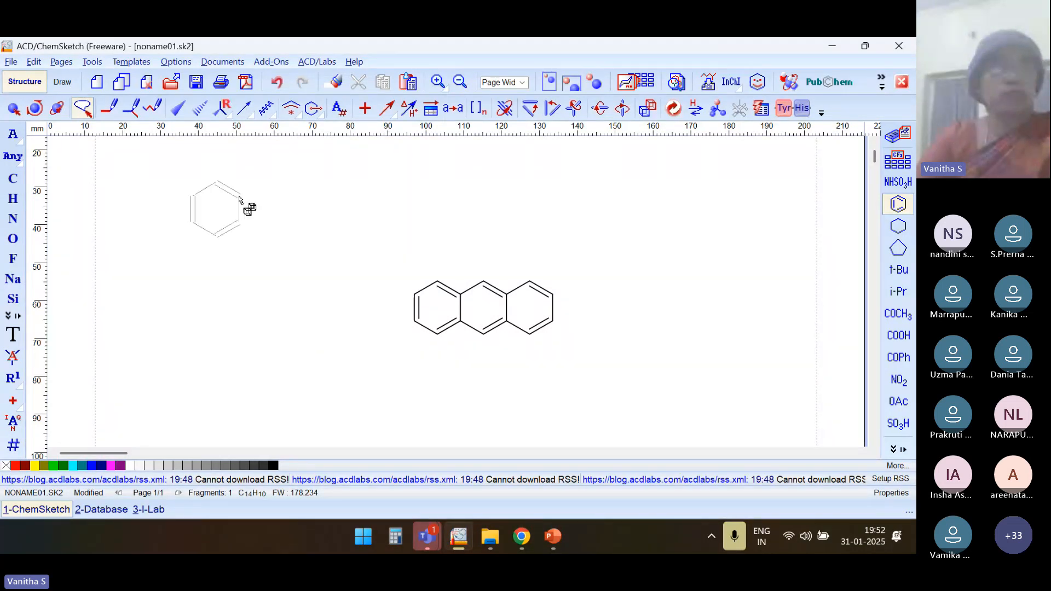
Generate the SMILES notation for the fused three-ring structure
left_click(91, 62)
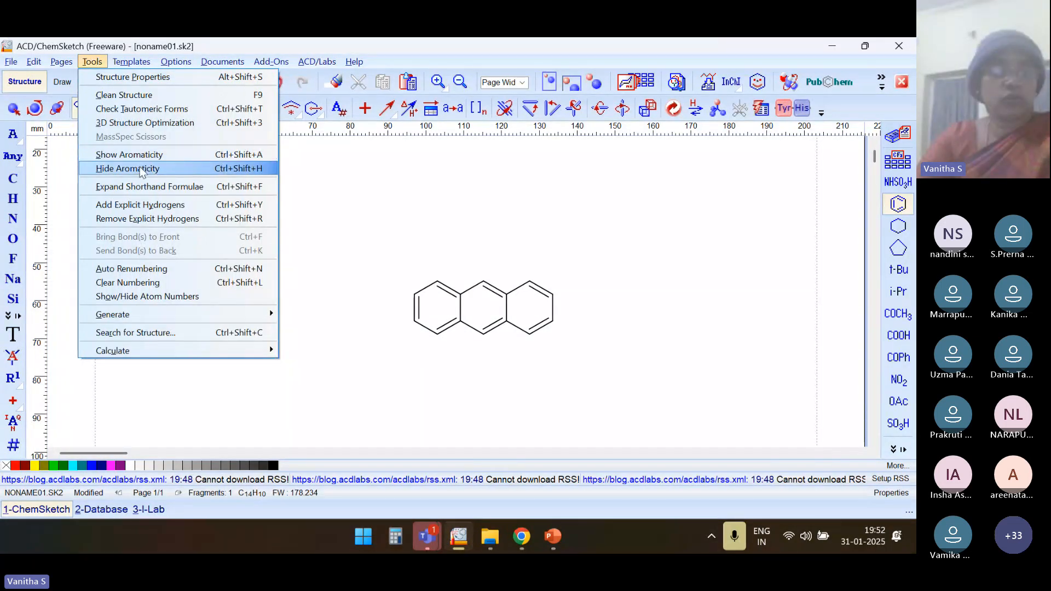
mouse_move(145, 319)
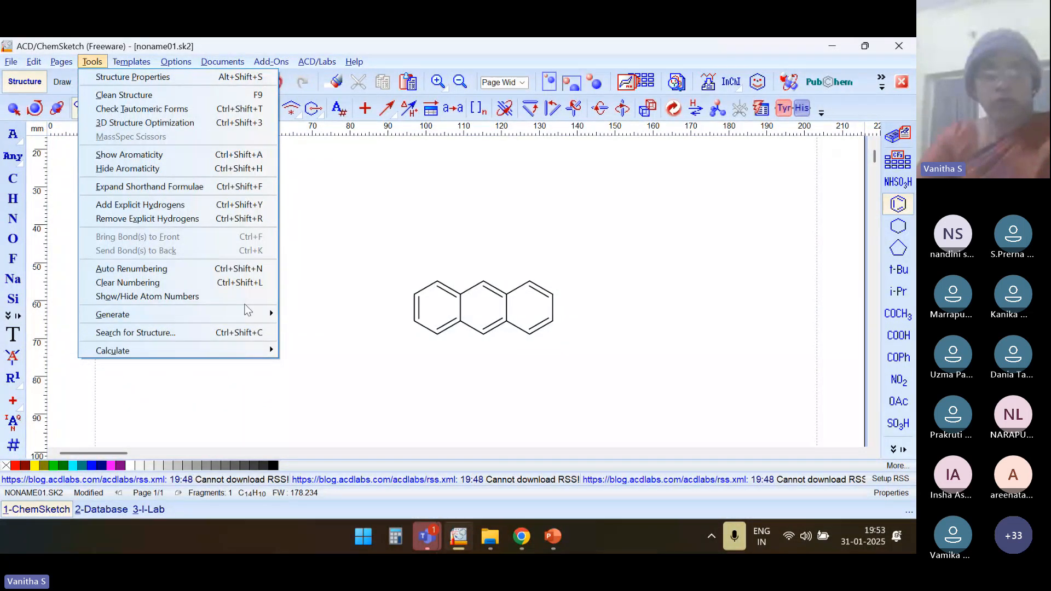
mouse_move(249, 313)
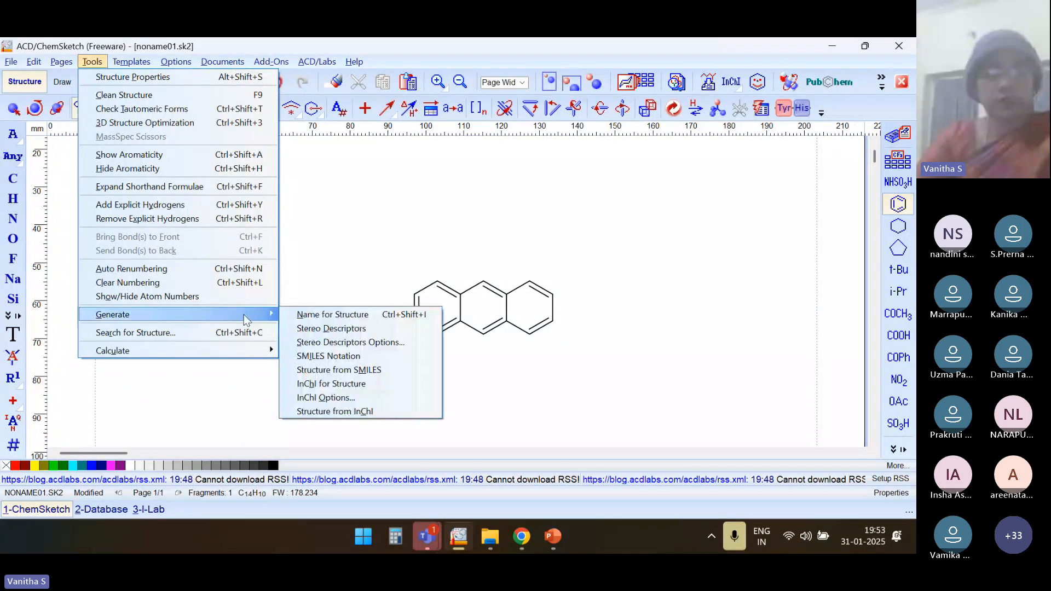
left_click(329, 357)
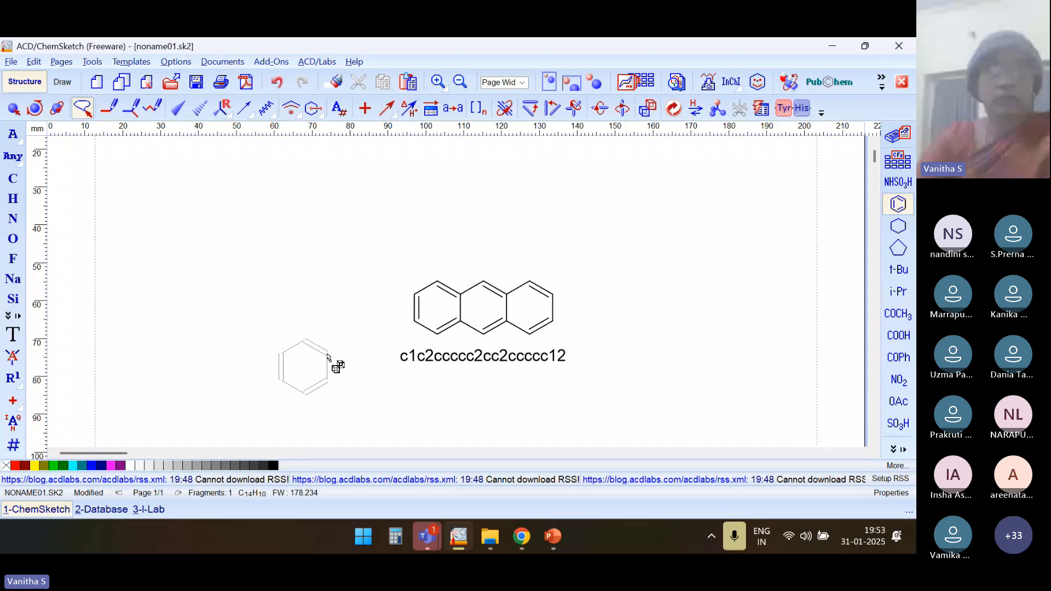
Generate the InChI for the fused three-ring structure
left_click(92, 62)
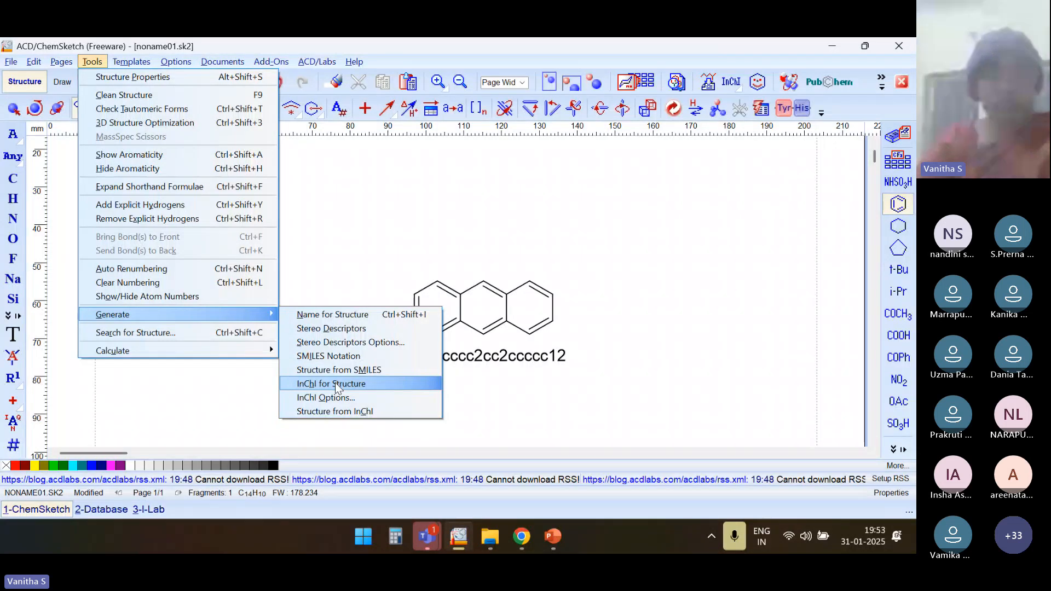
left_click(335, 383)
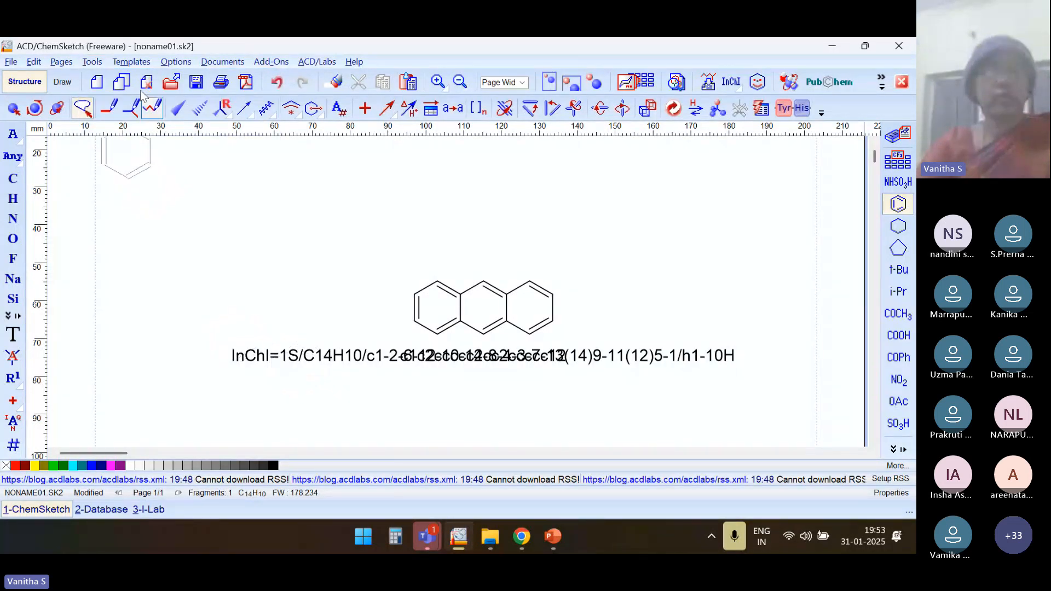
Calculate all properties of the three-ring structure and copy the results into the editor
left_click(92, 61)
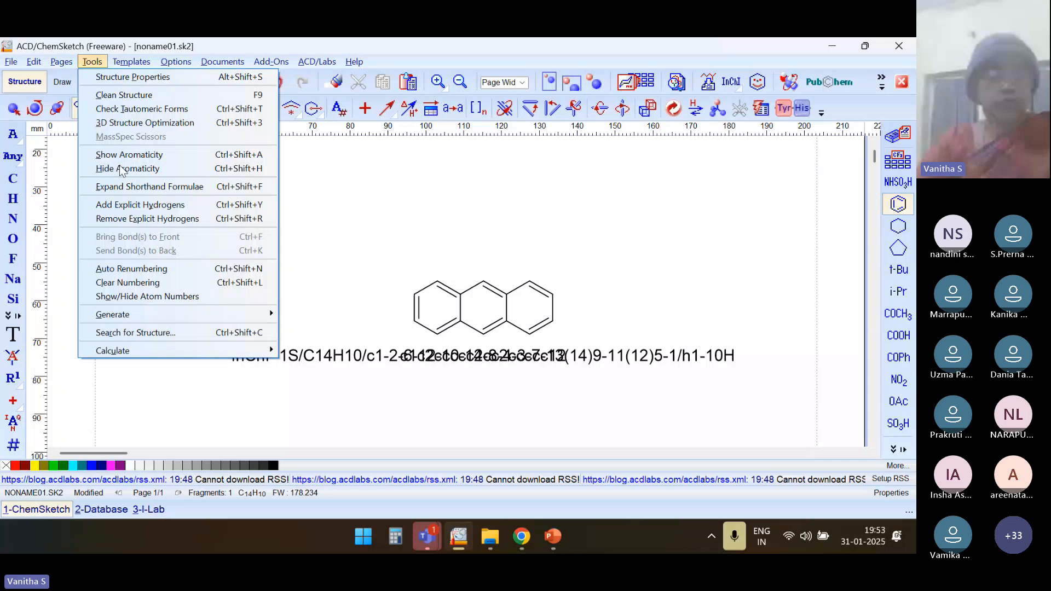
mouse_move(168, 347)
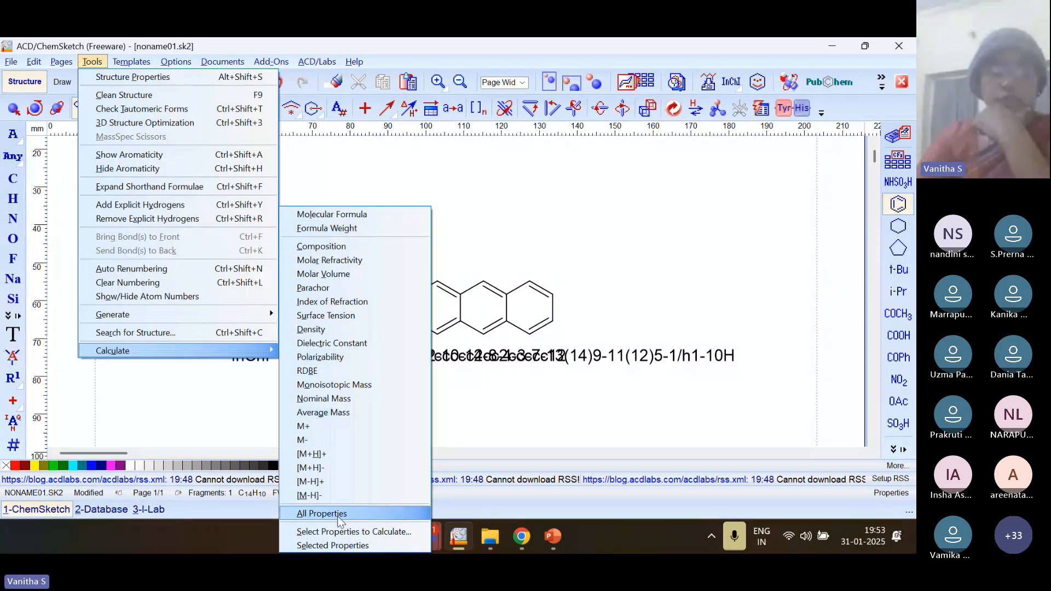
left_click(322, 514)
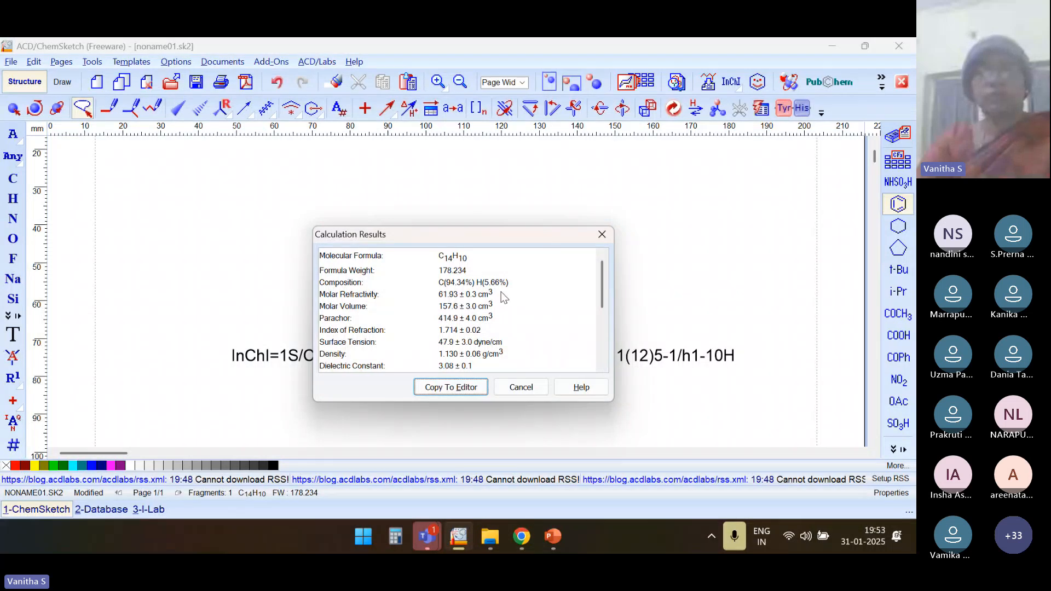
left_click_drag(542, 240, 382, 178)
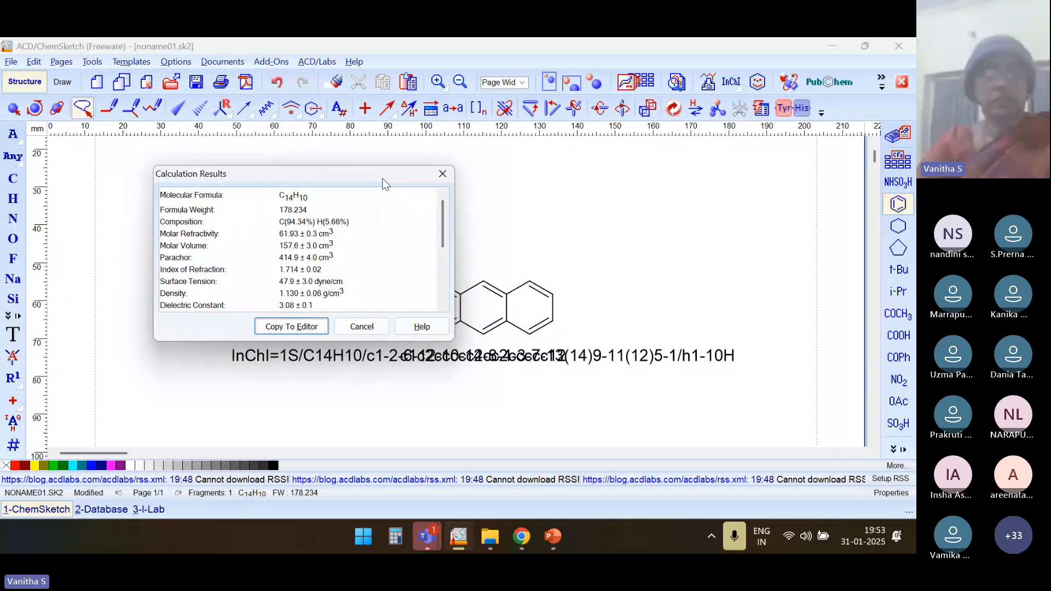
left_click(299, 327)
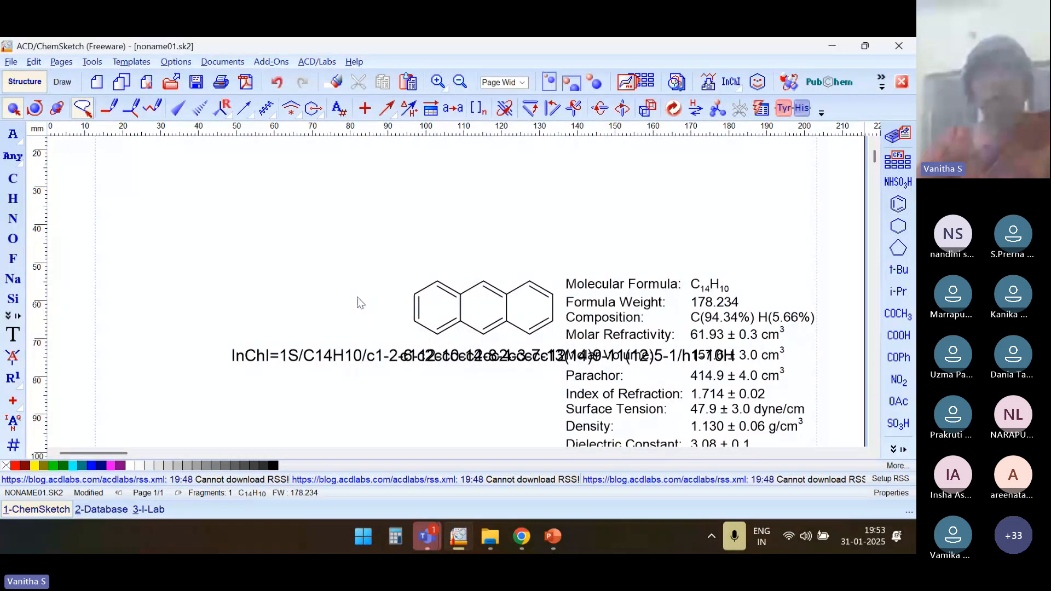
Move the InChI text below the SMILES notation so it clears both the notation and the property list
scroll(360, 303, "down", 3)
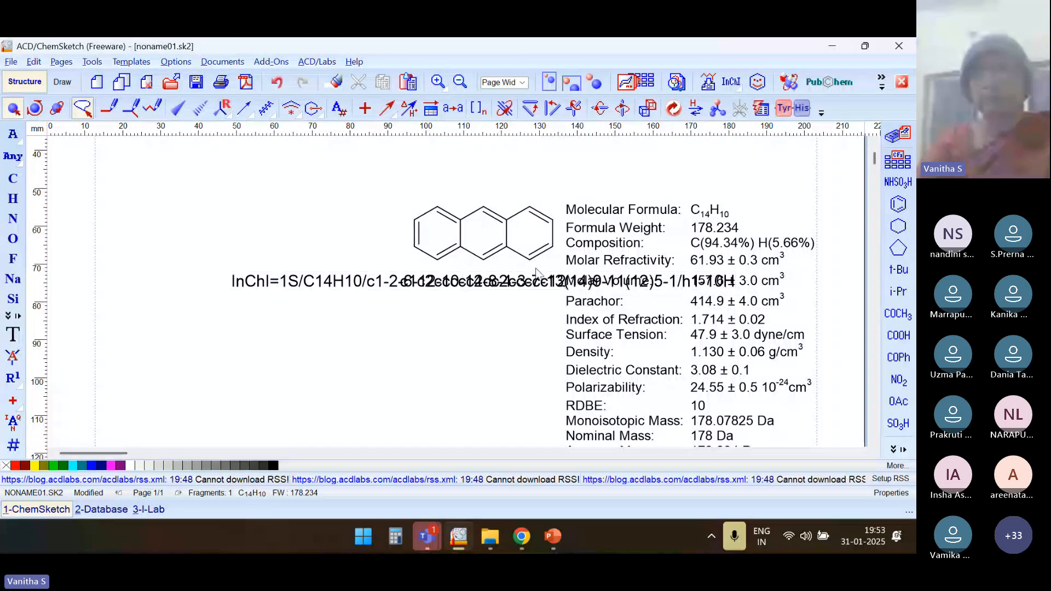
left_click_drag(535, 283, 362, 330)
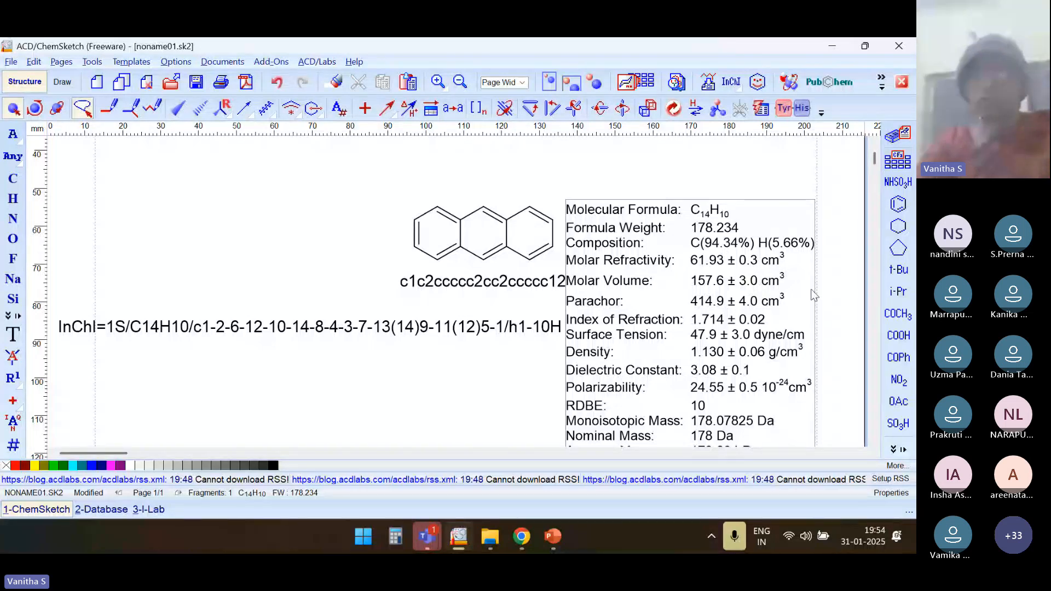
scroll(838, 317, "down", 3)
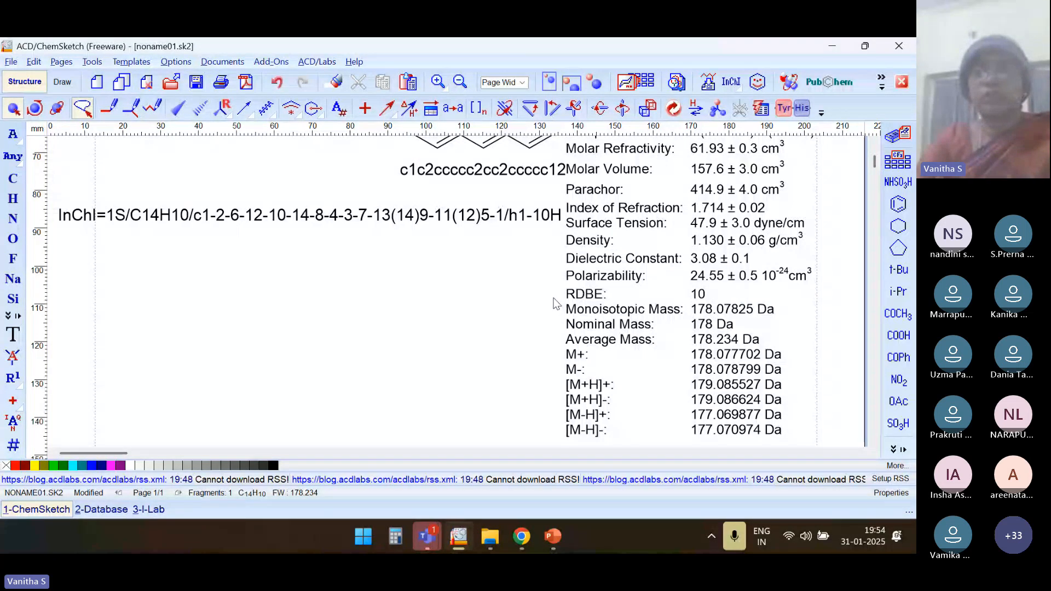
scroll(554, 302, "up", 5)
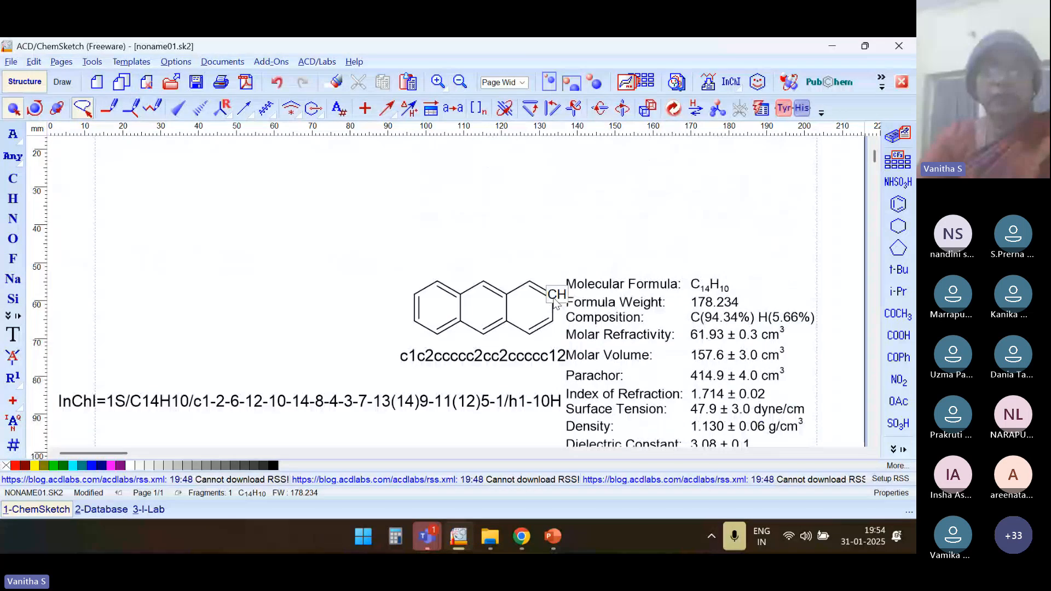
Generate the chemical name for the structure and move the overlapping SMILES text to the empty space left of the rings
left_click(92, 62)
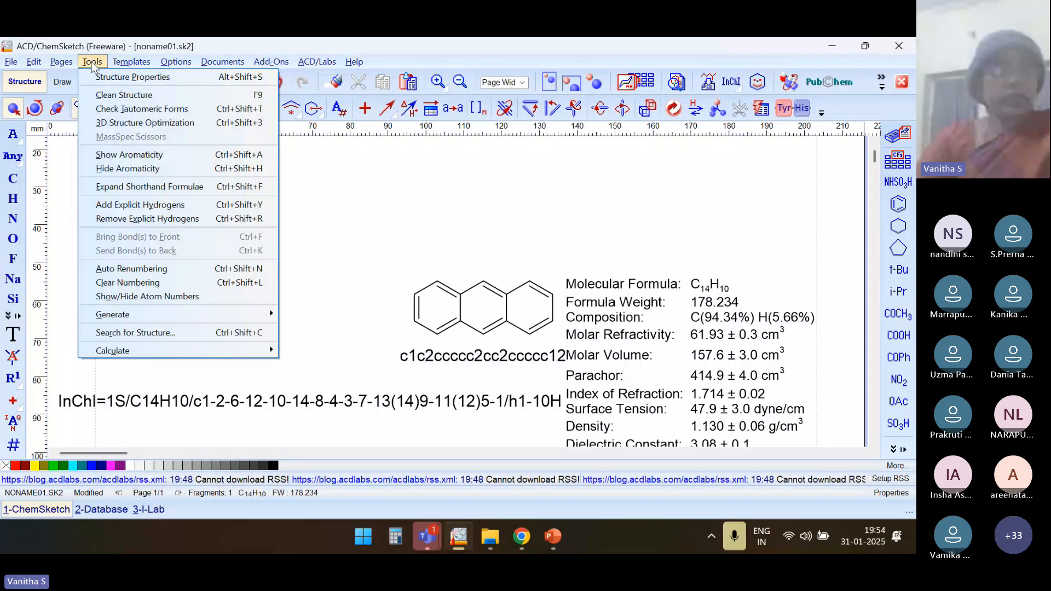
mouse_move(143, 314)
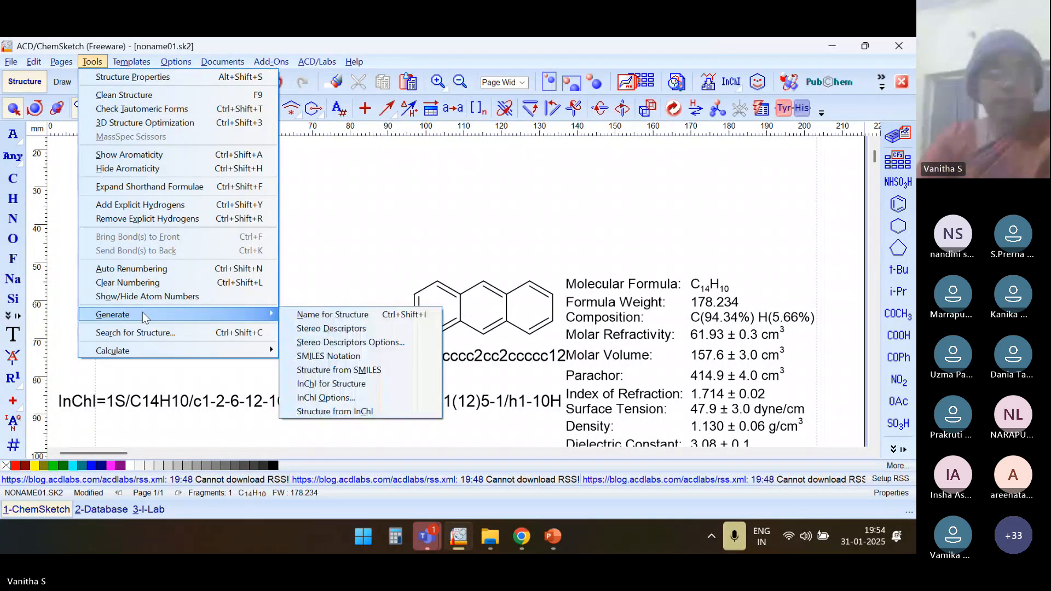
left_click(329, 356)
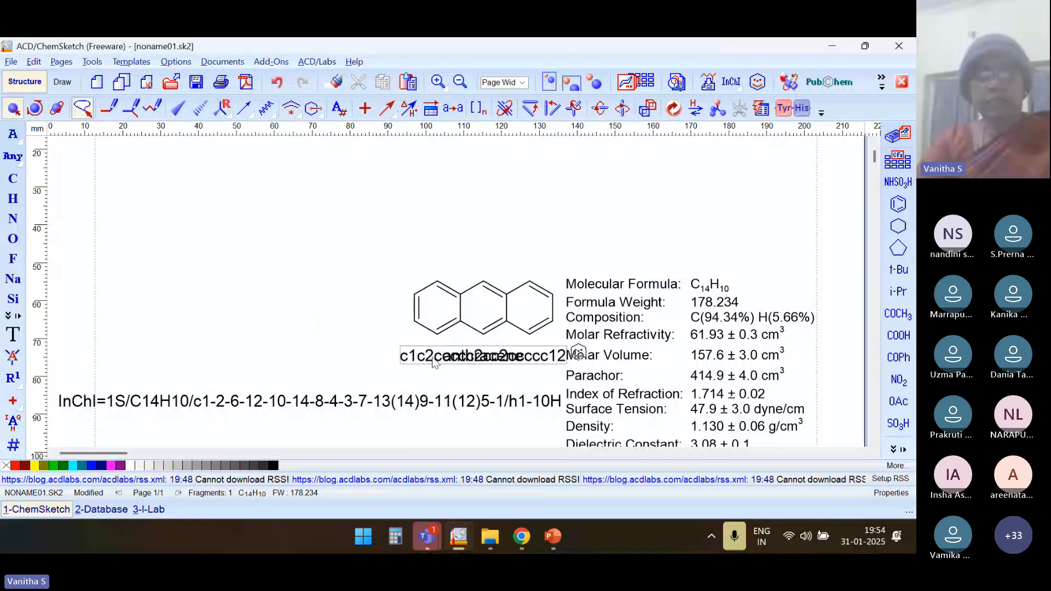
left_click_drag(441, 363, 208, 324)
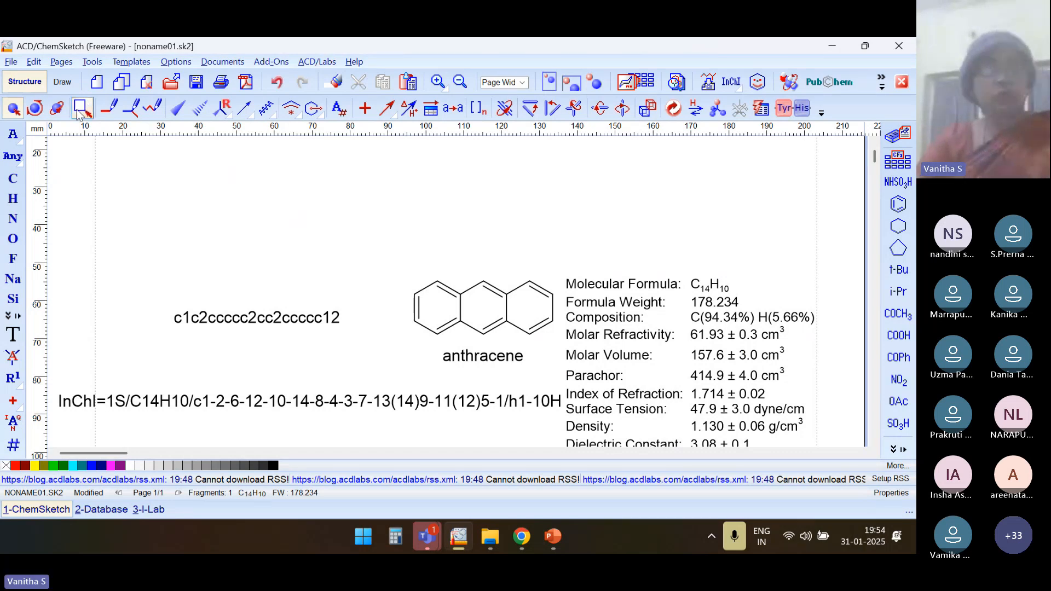
Delete the SMILES text and the InChI text from the page
left_click_drag(177, 257, 381, 367)
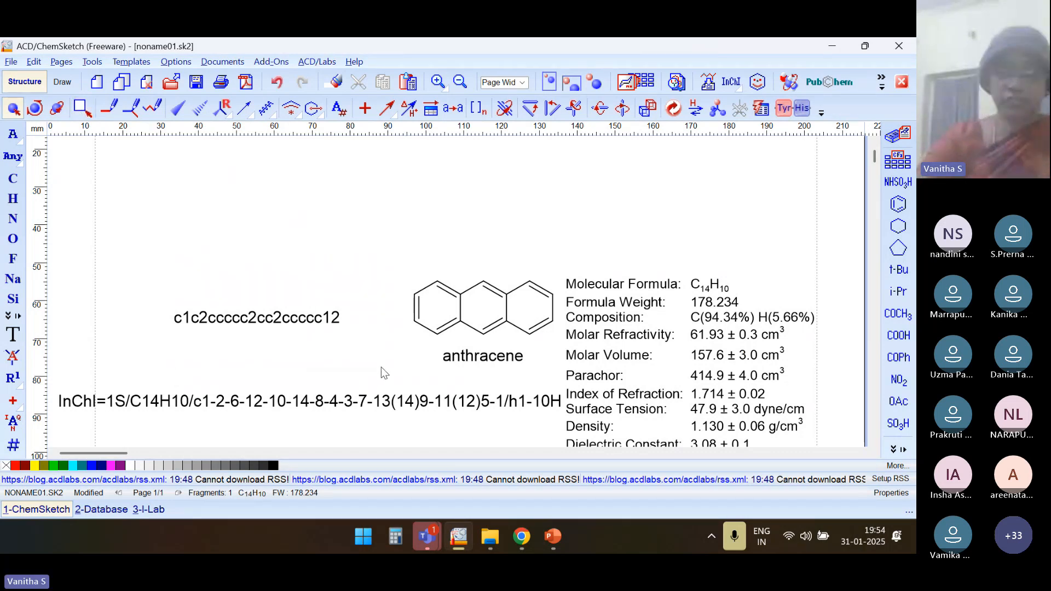
left_click(300, 325)
key("Delete")
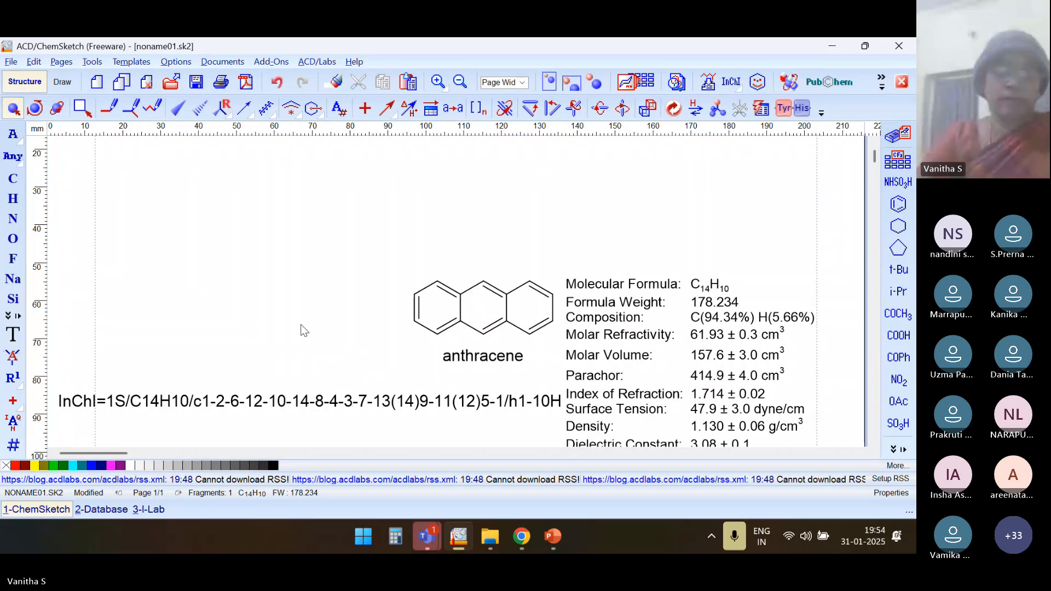
left_click(346, 405)
key("Delete")
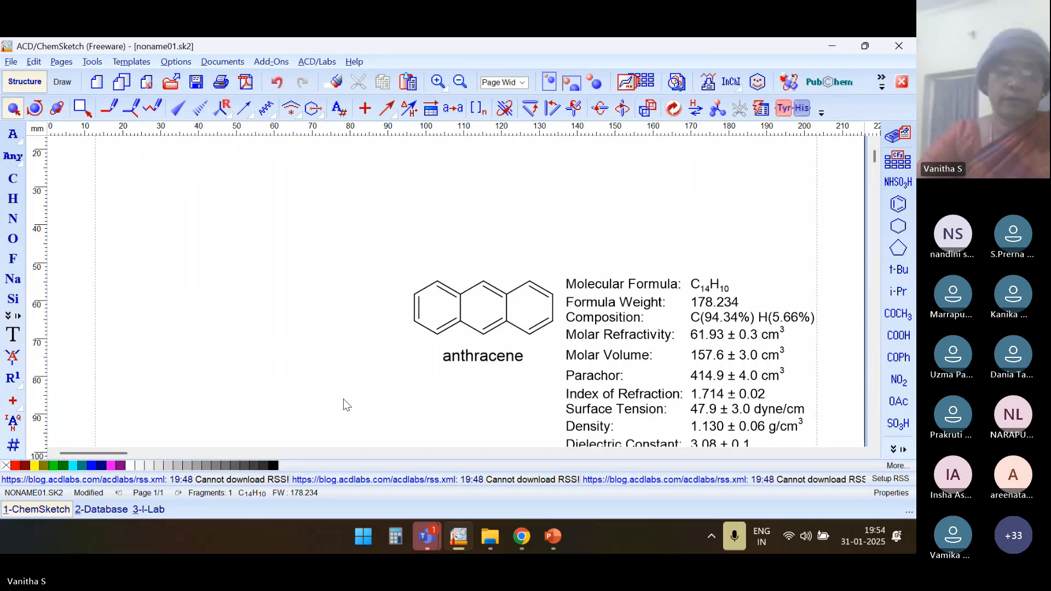
Select the whole three-ring structure and delete it together with its anthracene label
left_click(432, 336)
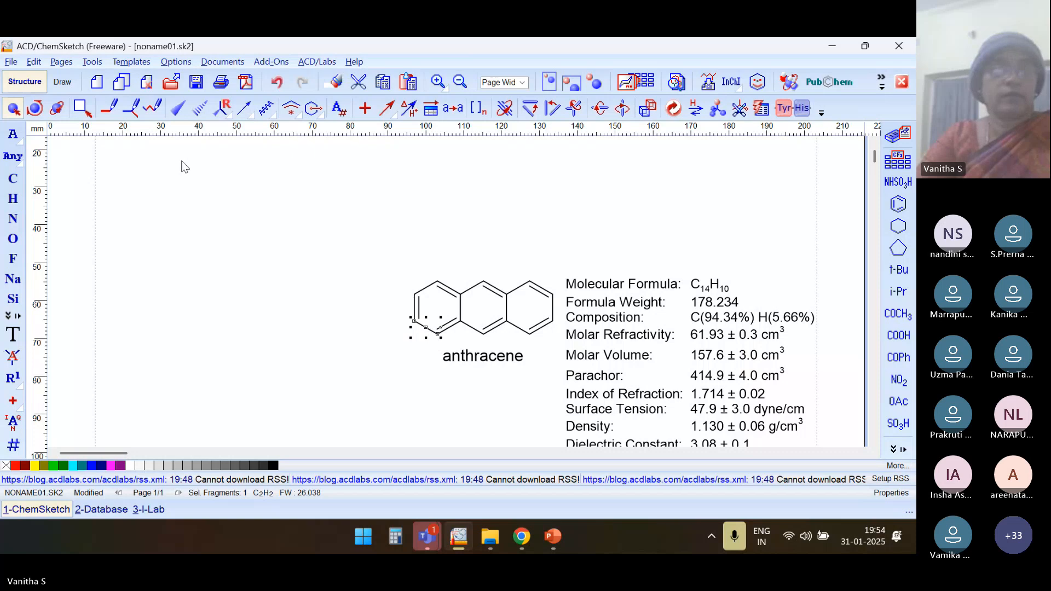
left_click(82, 108)
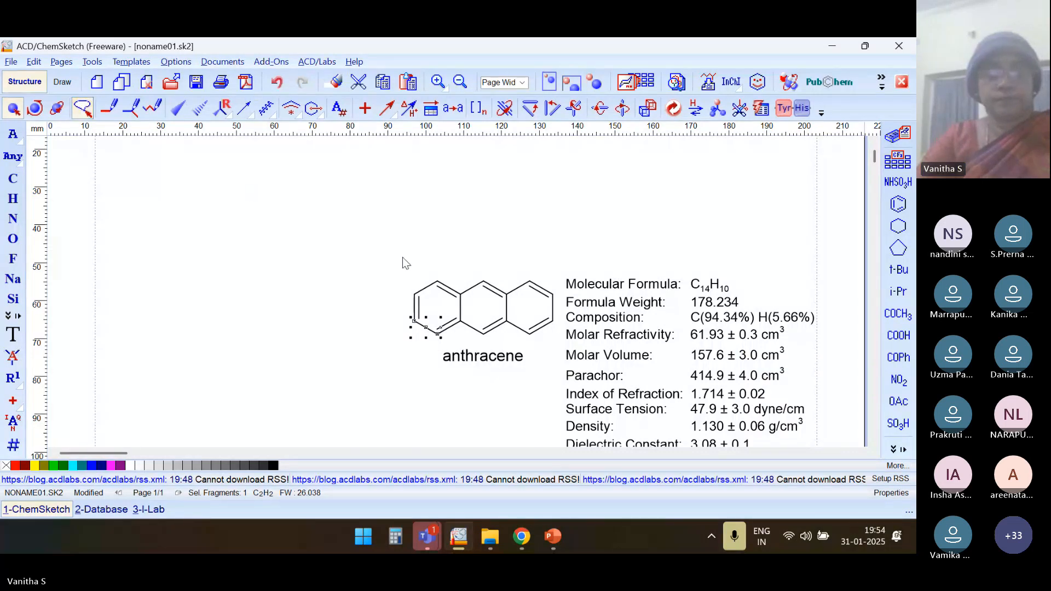
mouse_move(400, 264)
left_mouse_down()
mouse_move(523, 383)
mouse_move(570, 386)
mouse_move(605, 307)
mouse_move(521, 265)
left_mouse_up()
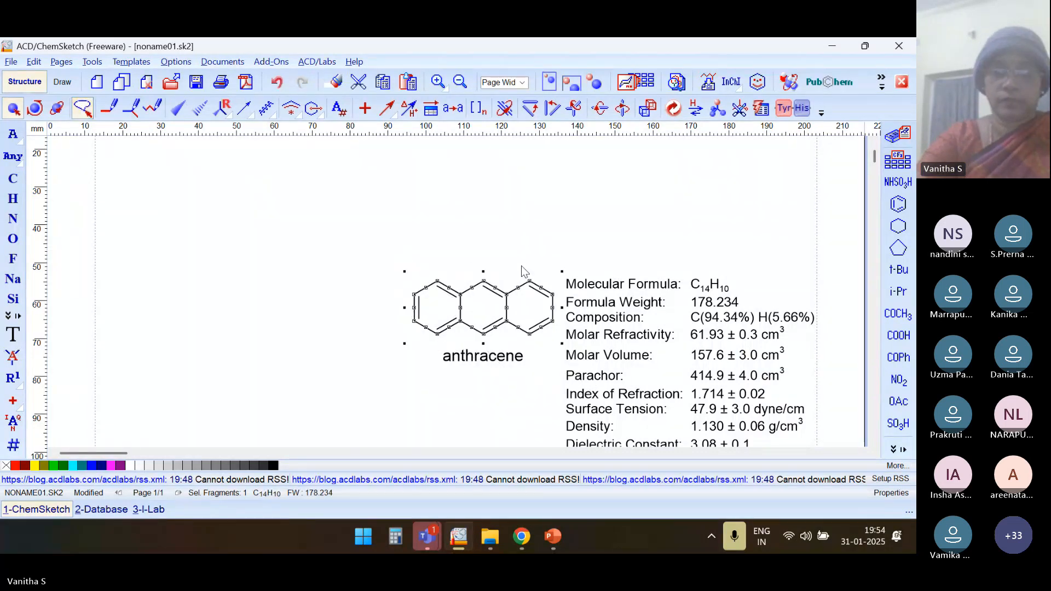
key("Delete")
mouse_move(439, 322)
left_mouse_down()
mouse_move(511, 302)
mouse_move(492, 303)
left_mouse_up()
key("Delete")
scroll(490, 297, "down", 1)
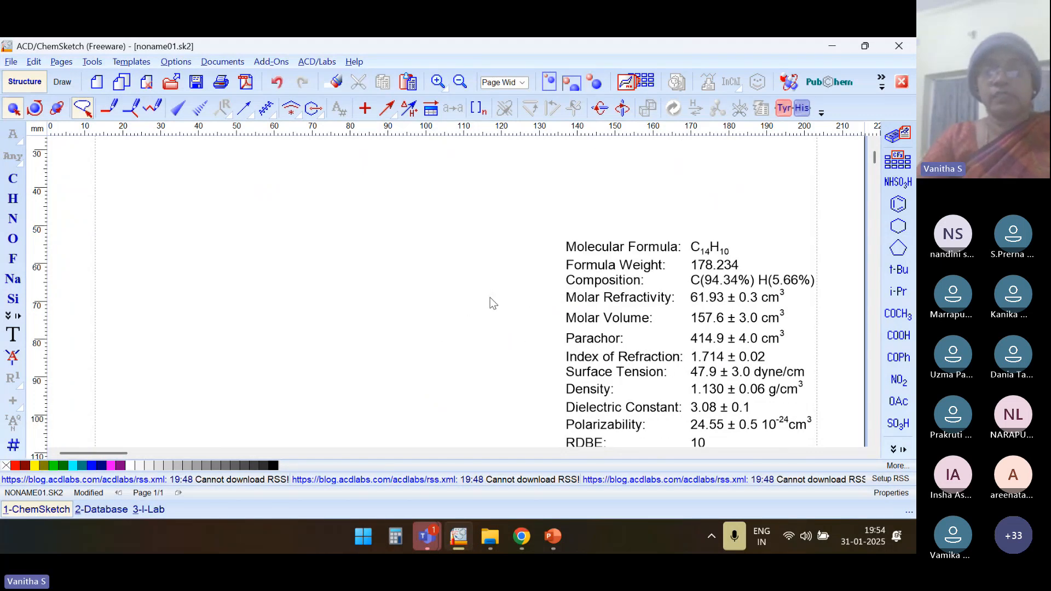
Delete the block of calculated properties from the page
mouse_move(539, 222)
left_mouse_down()
mouse_move(754, 400)
mouse_move(816, 416)
mouse_move(826, 307)
mouse_move(750, 221)
mouse_move(743, 227)
left_mouse_up()
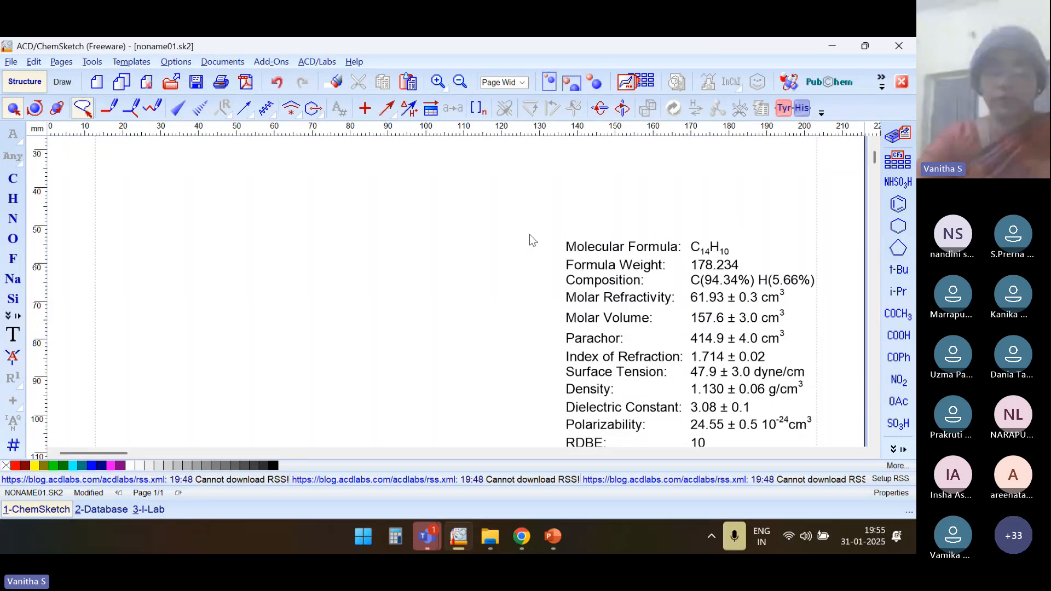
left_click(585, 247)
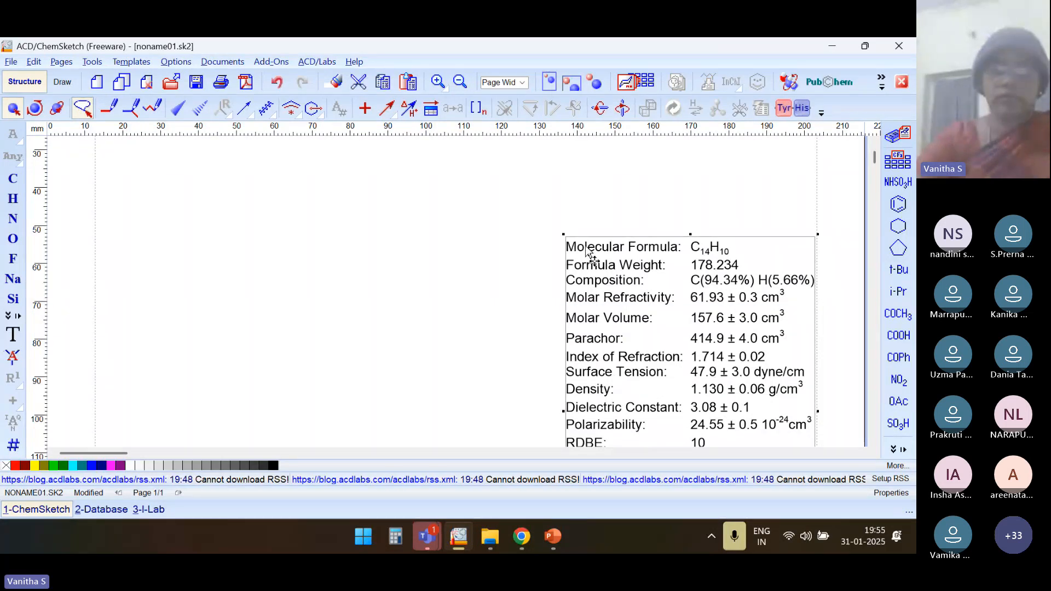
key("Delete")
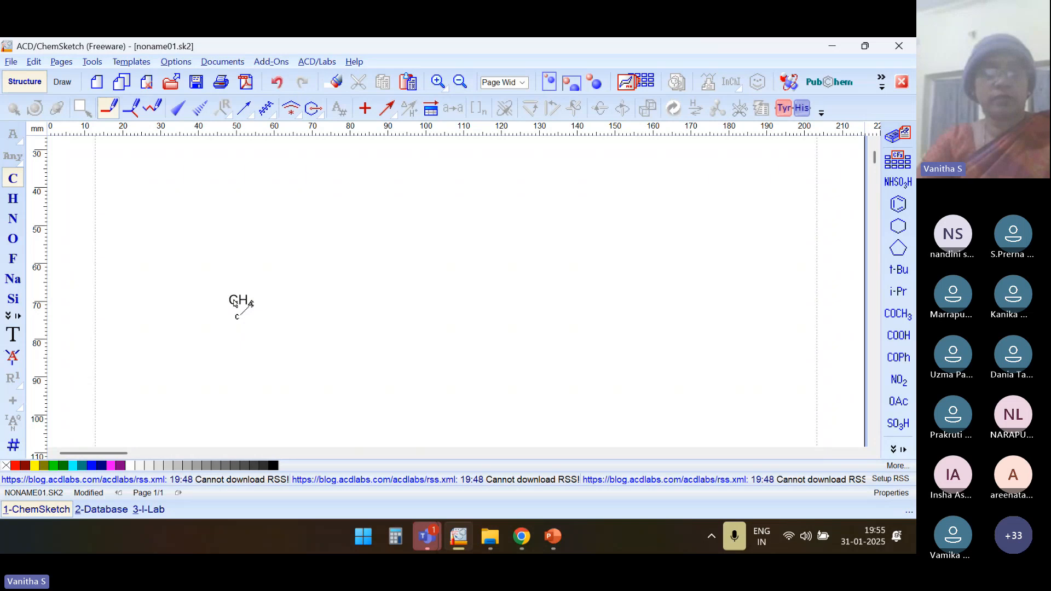
Draw a zigzag chain of nine single-bonded carbons across the page
mouse_move(236, 303)
left_mouse_down()
mouse_move(277, 267)
mouse_move(312, 333)
left_mouse_up()
mouse_move(312, 333)
left_mouse_down()
mouse_move(330, 284)
mouse_move(352, 335)
mouse_move(369, 283)
mouse_move(402, 340)
mouse_move(414, 309)
mouse_move(444, 346)
left_mouse_up()
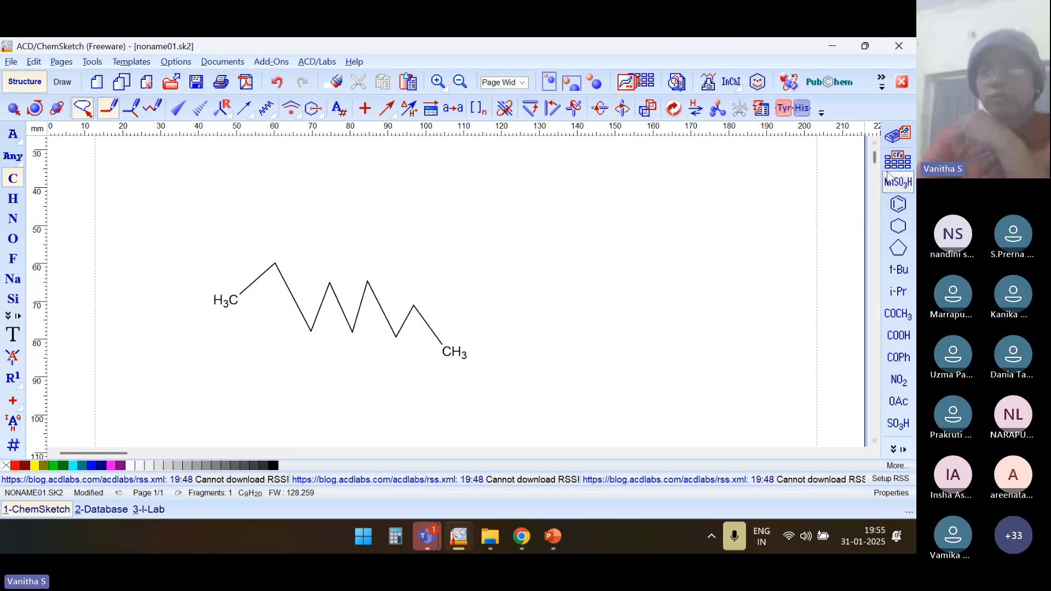
Attach a COOH group to the chain's lower CH3 end and clean up the structure's geometry
left_click(897, 341)
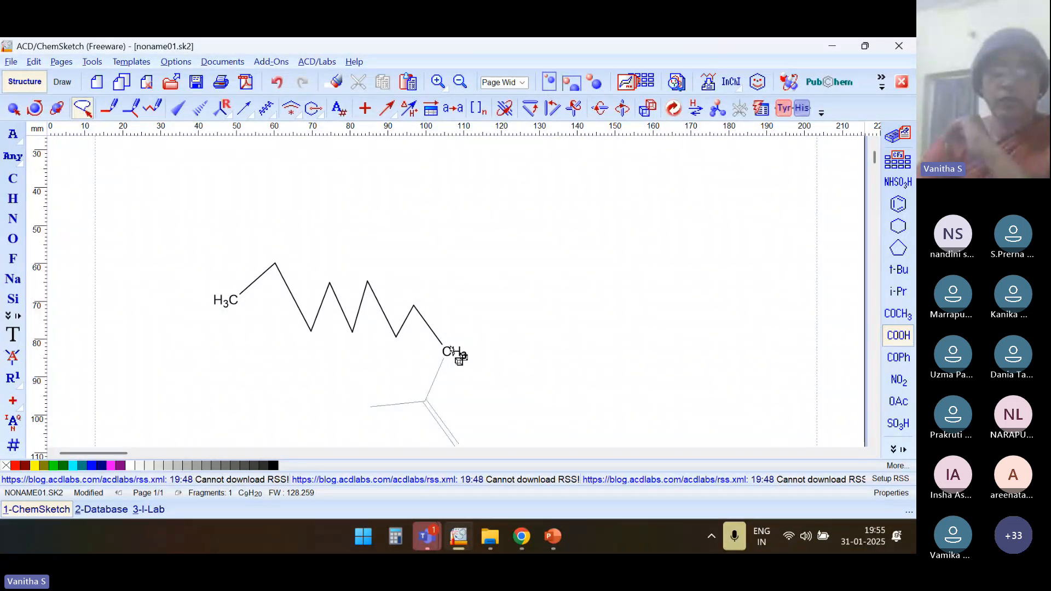
left_click(452, 355)
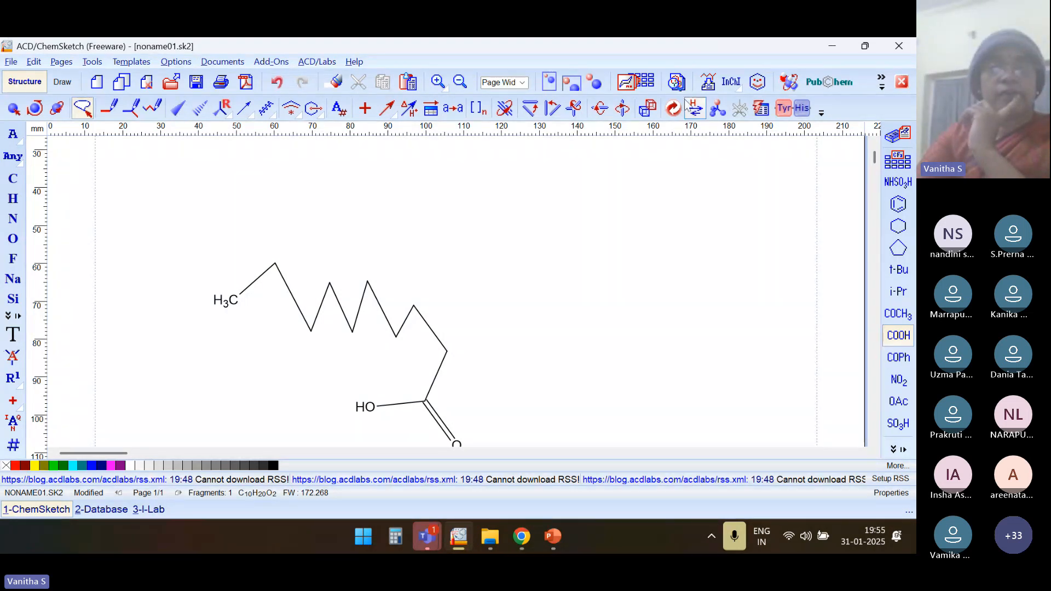
left_click(674, 109)
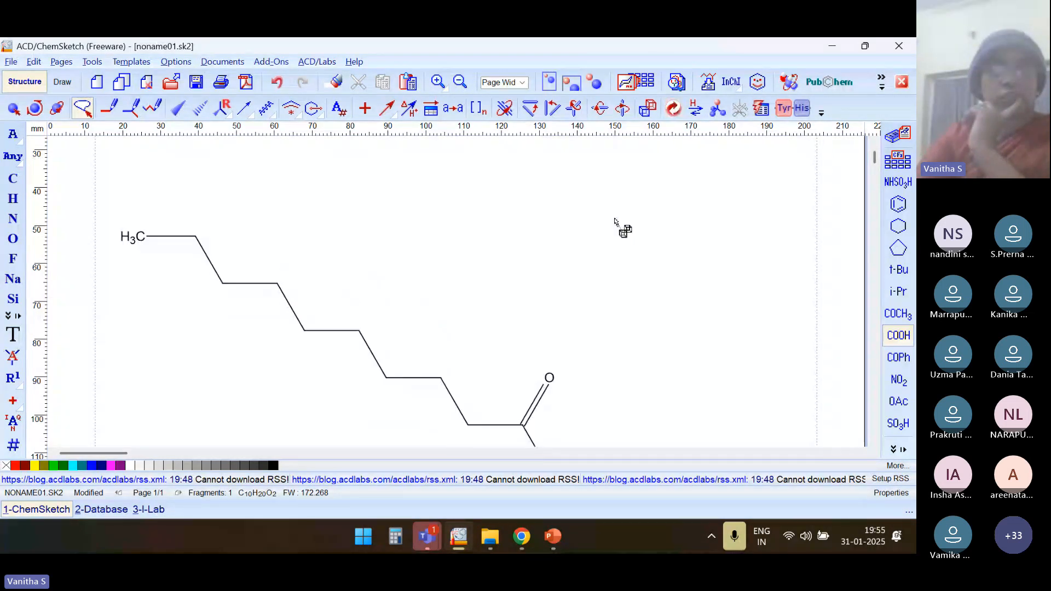
scroll(597, 271, "down", 2)
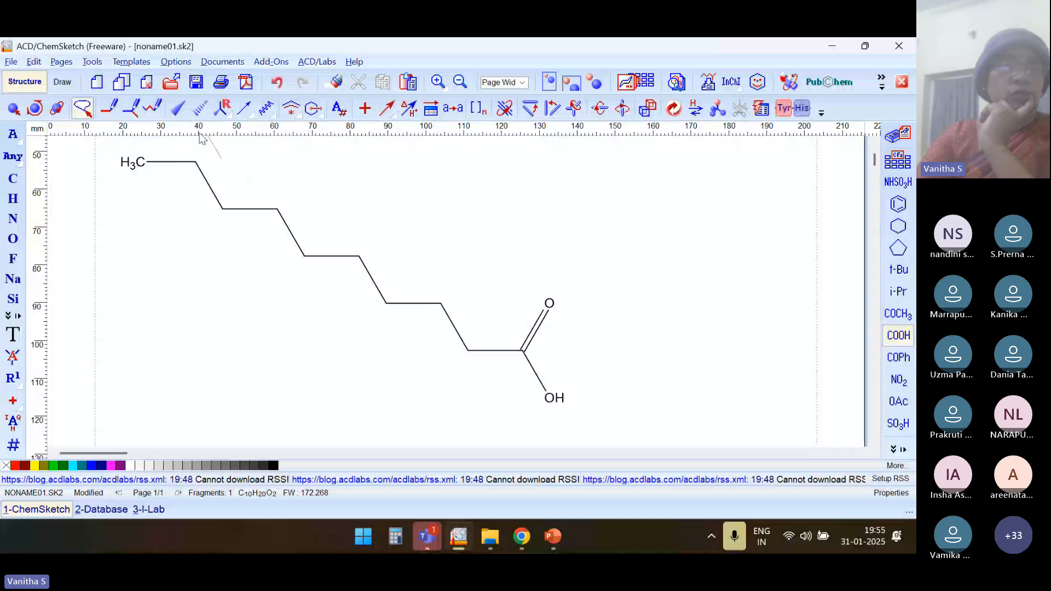
Change the chain's second bond from the H3C end to a solid wedge and the fourth bond to a hashed wedge
left_click(179, 112)
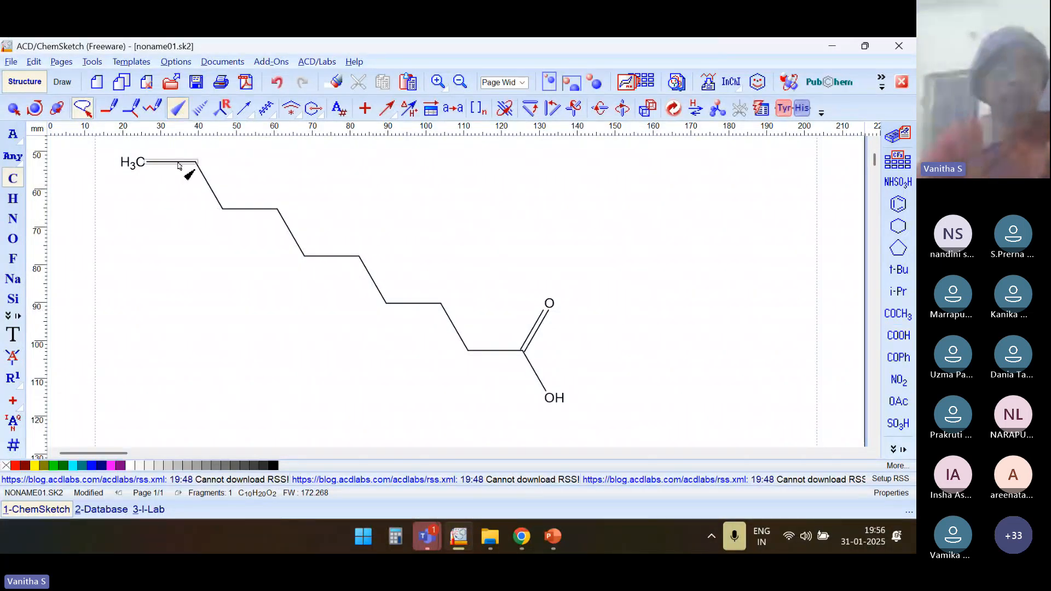
left_click(210, 186)
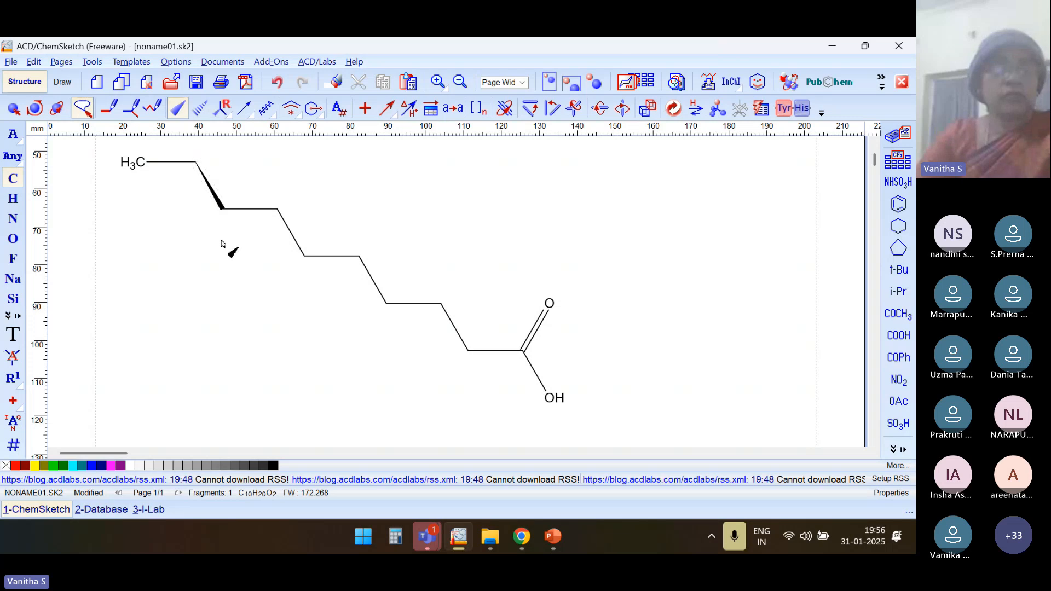
left_click(201, 109)
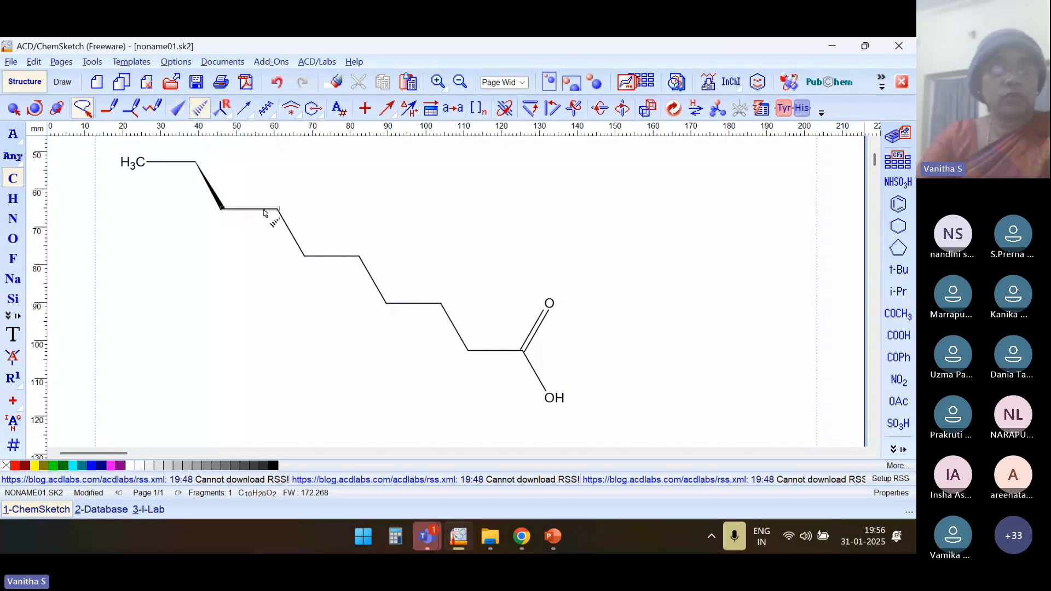
left_click(289, 232)
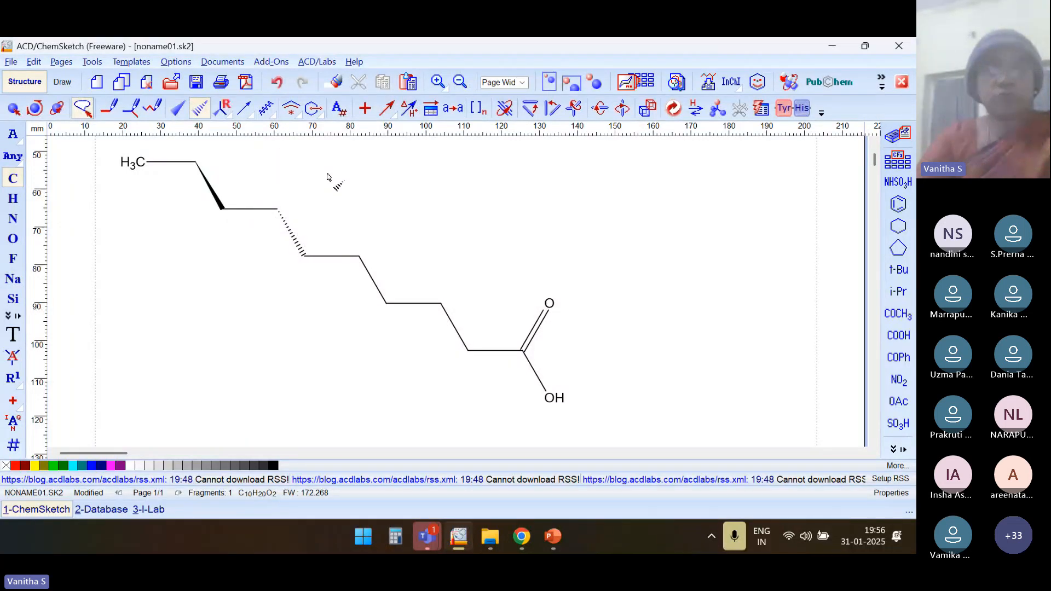
Draw a horizontal reaction arrow about 12 mm long above the COOH group and label it Δ above and "Conc sulphuric acid" below
left_click(387, 112)
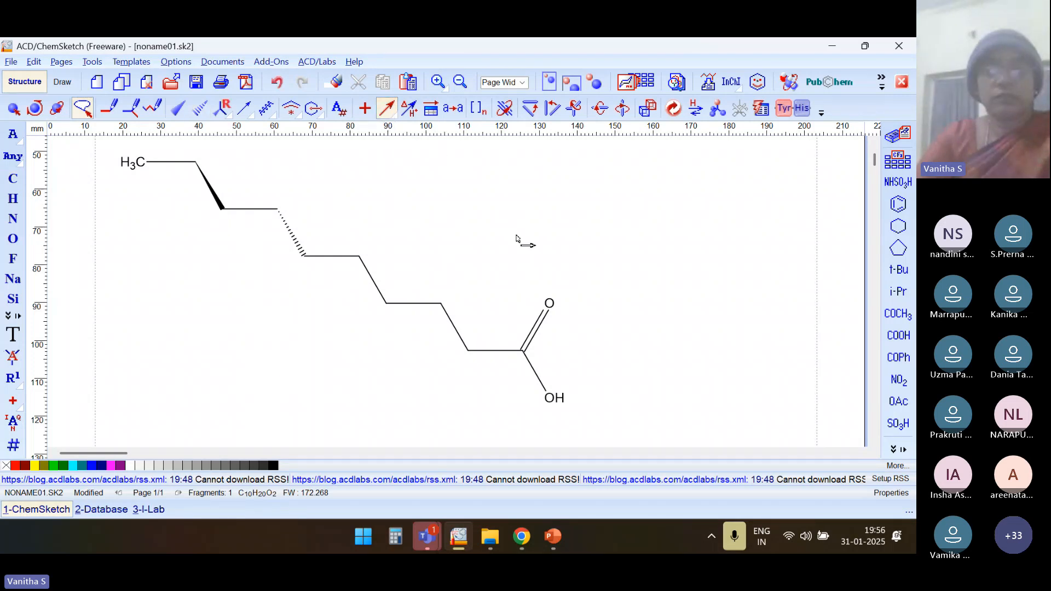
left_click_drag(515, 234, 562, 235)
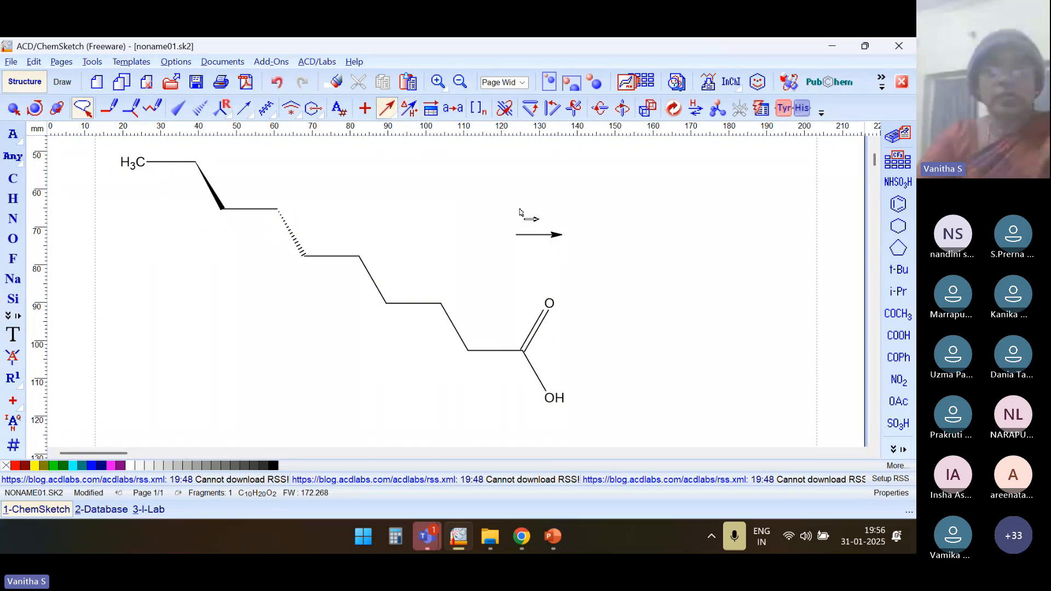
left_click(409, 109)
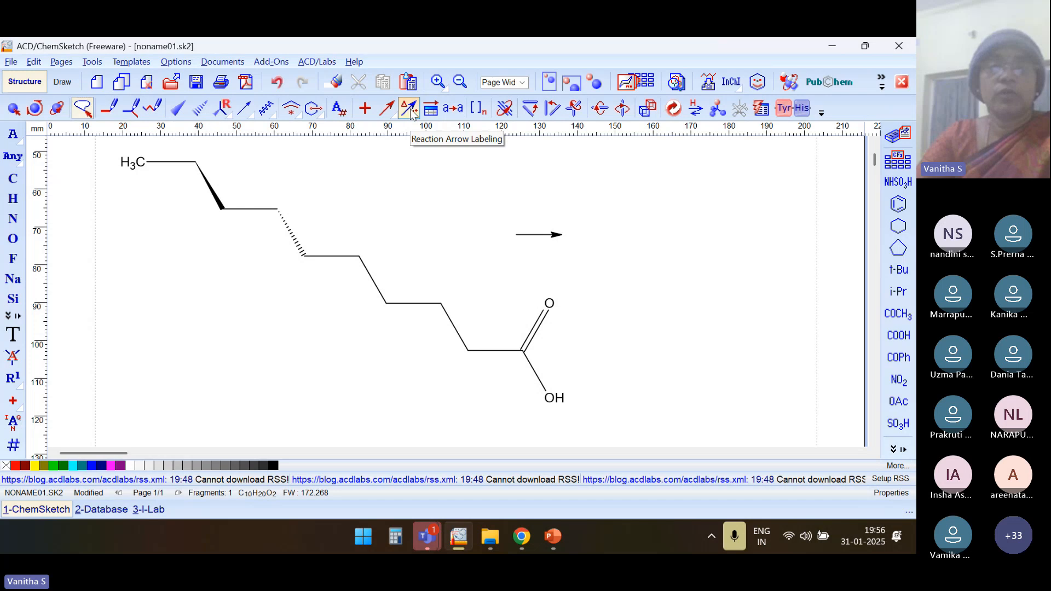
left_click(532, 235)
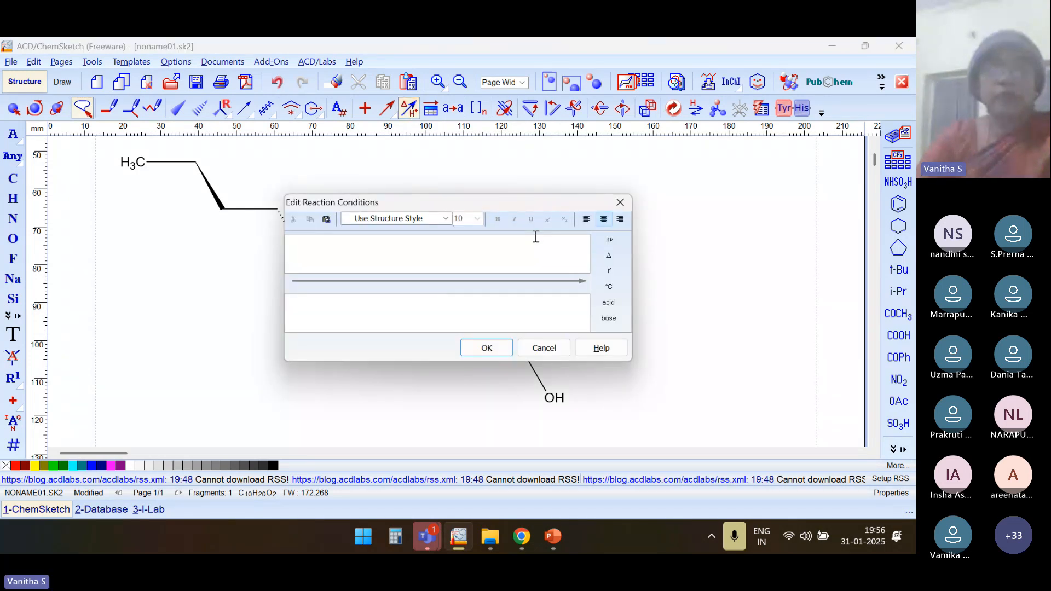
left_click(466, 251)
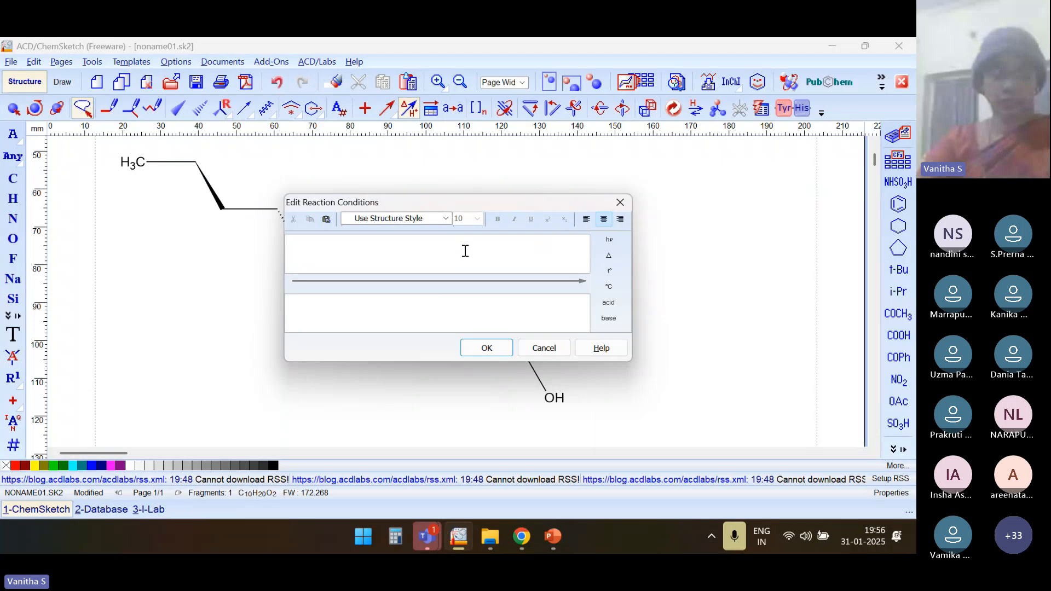
left_click(609, 258)
left_click(479, 306)
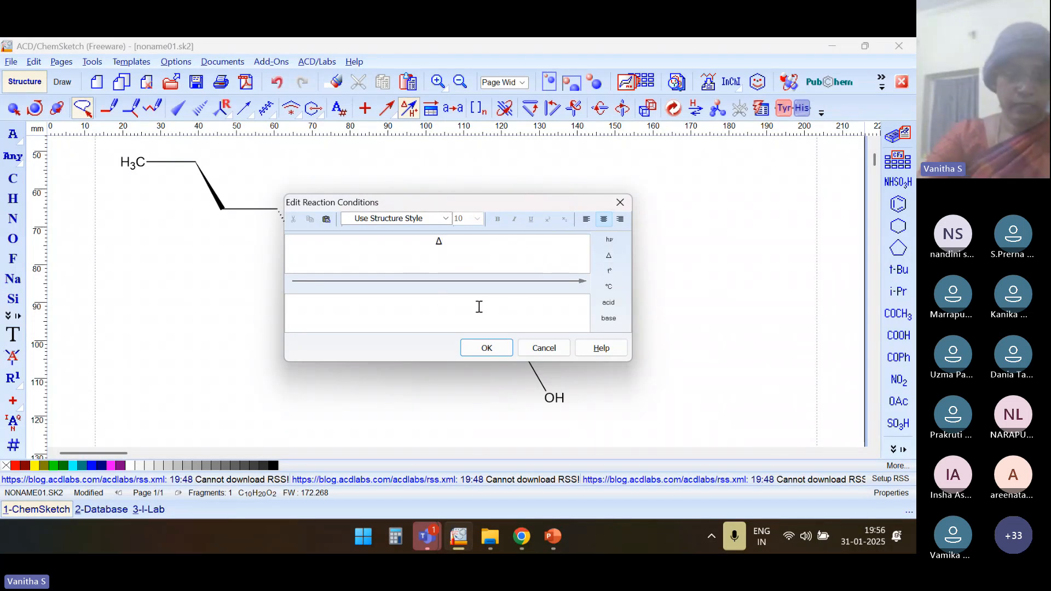
type("Conc ")
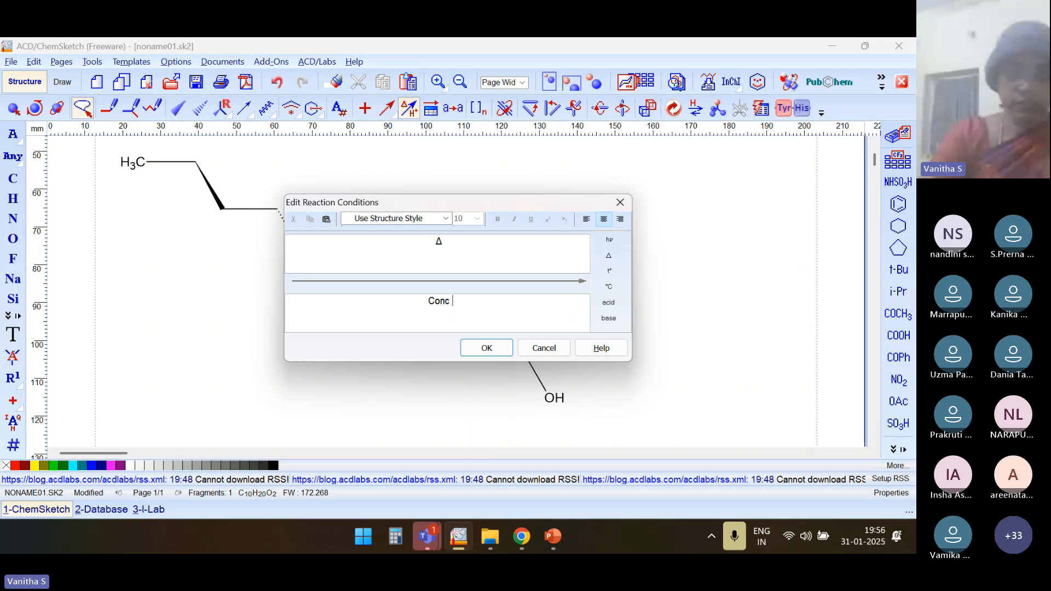
type(" su")
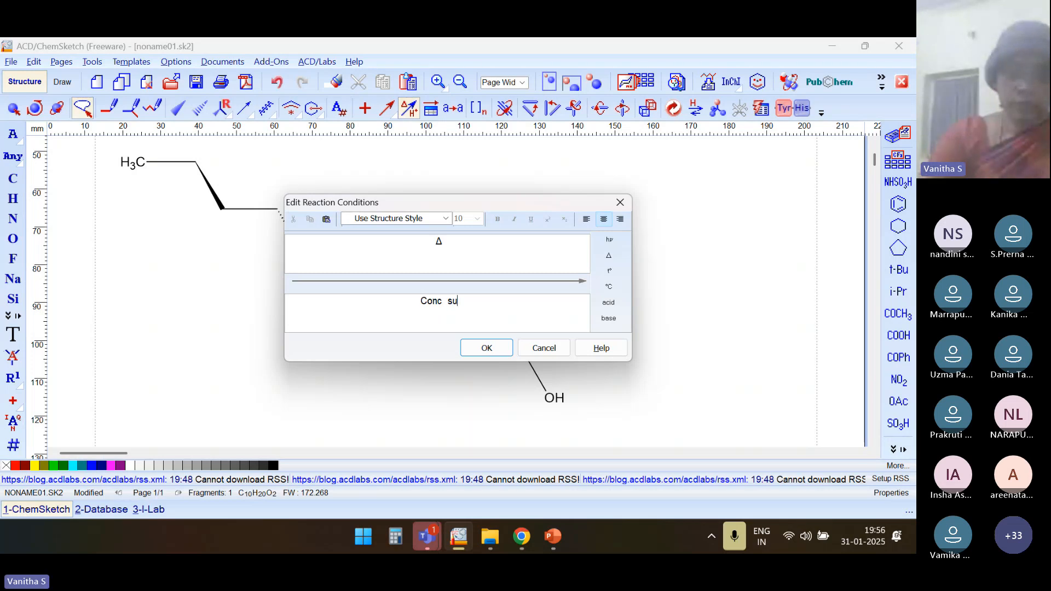
type("lphu")
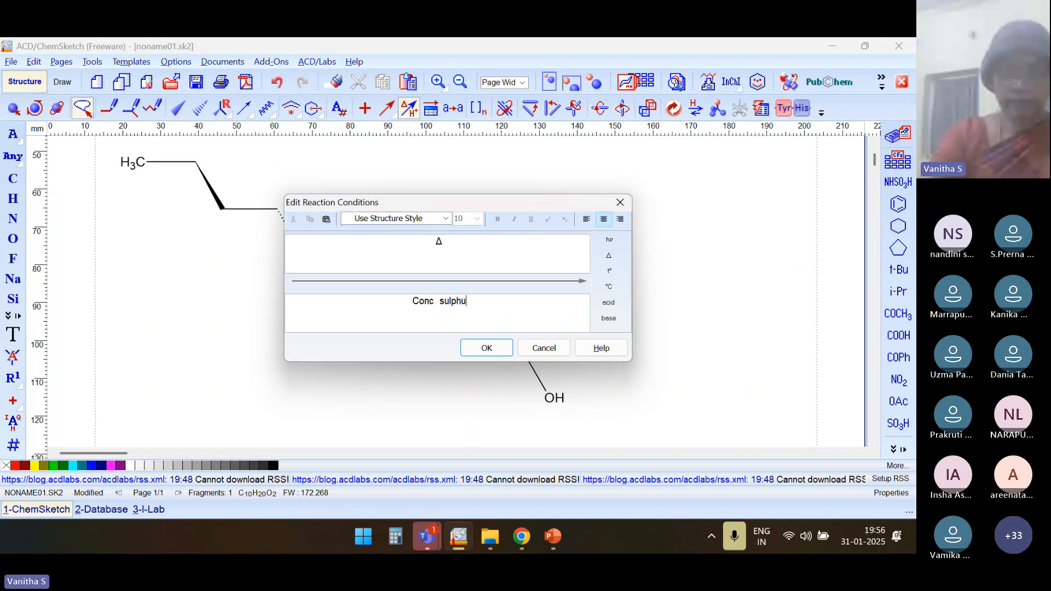
type("ric acid")
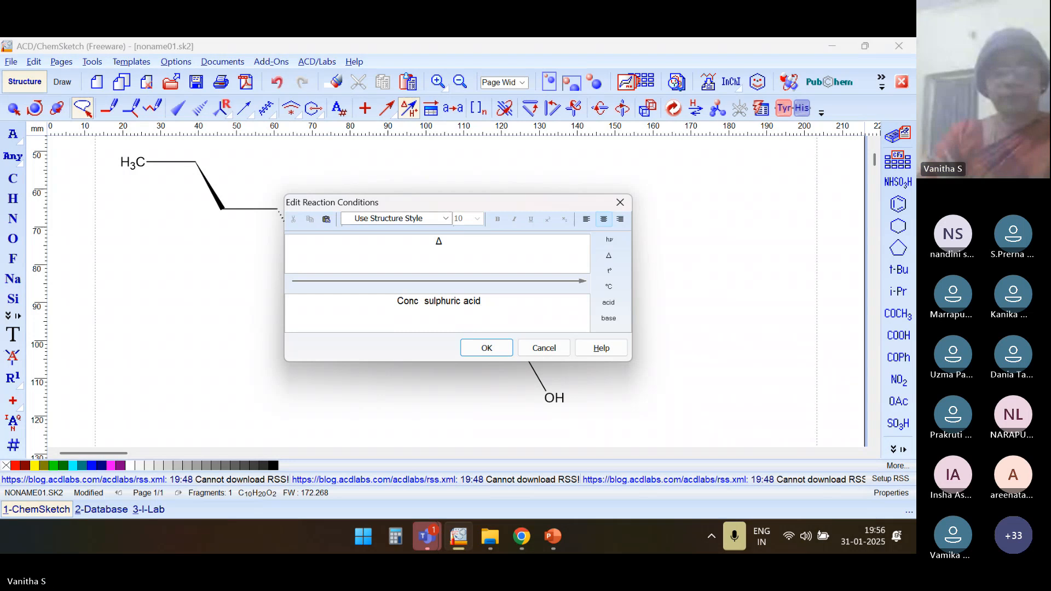
left_click(493, 350)
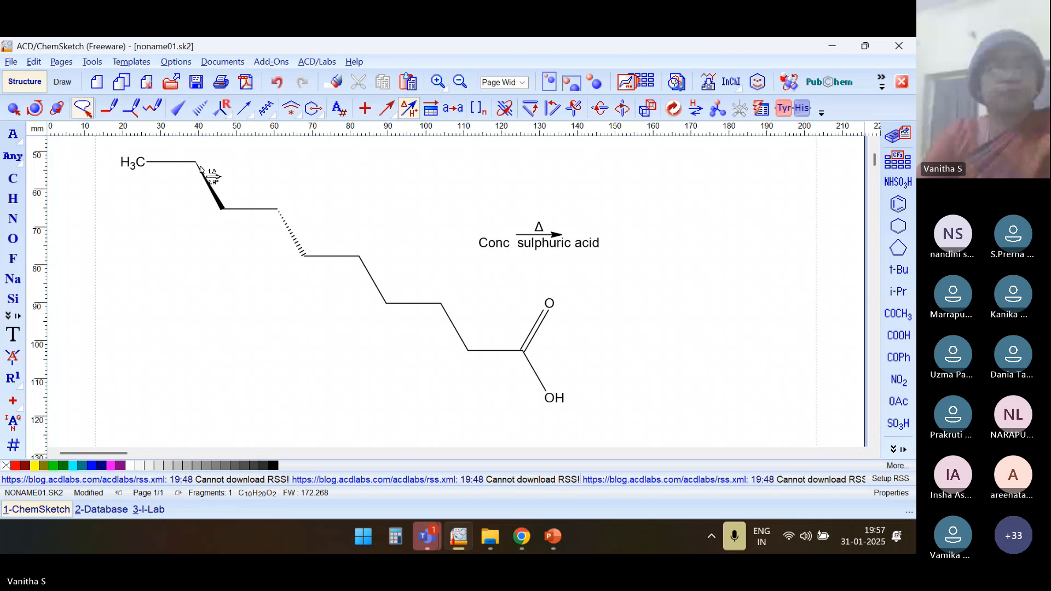
Delete the carboxylic acid chain together with the labelled reaction arrow, leaving an empty page
left_click(86, 110)
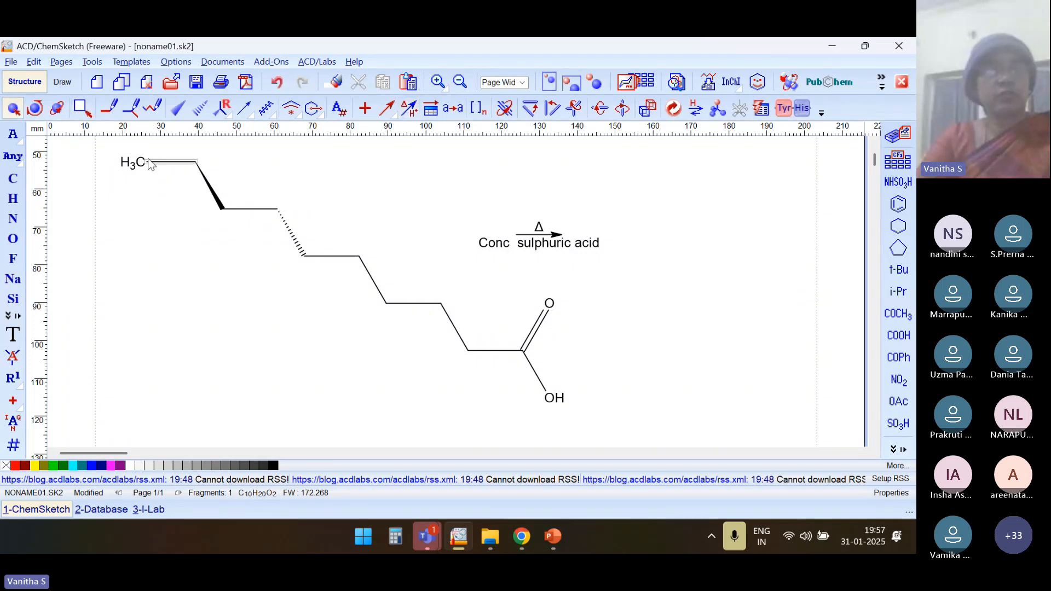
mouse_move(122, 147)
left_mouse_down()
mouse_move(483, 327)
mouse_move(579, 359)
mouse_move(635, 415)
left_mouse_up()
key("Delete")
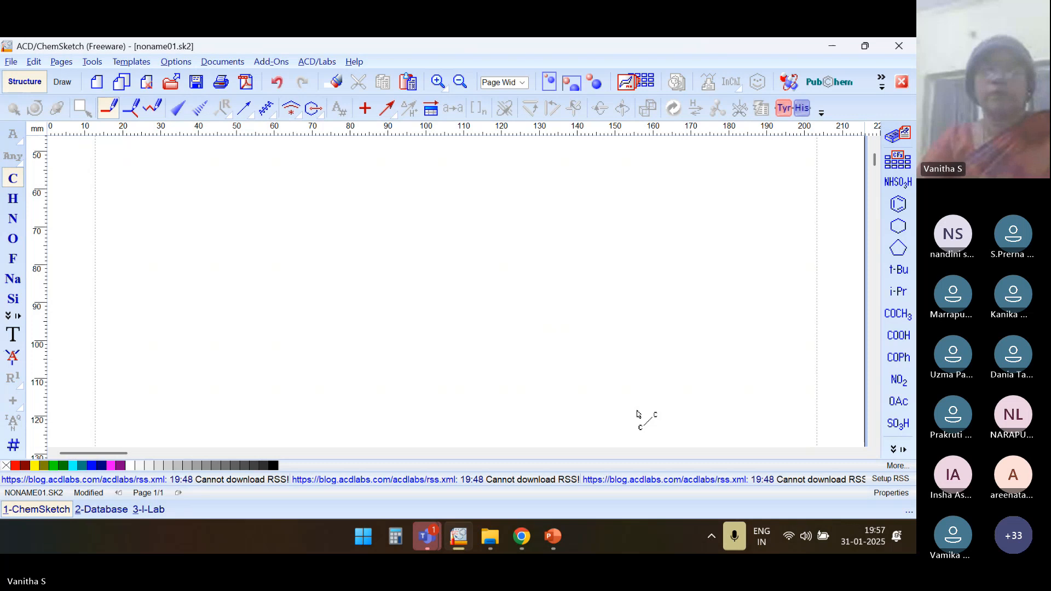
Draw anthracene in the middle of the page from three benzene rings fused in a horizontal row
left_click(899, 205)
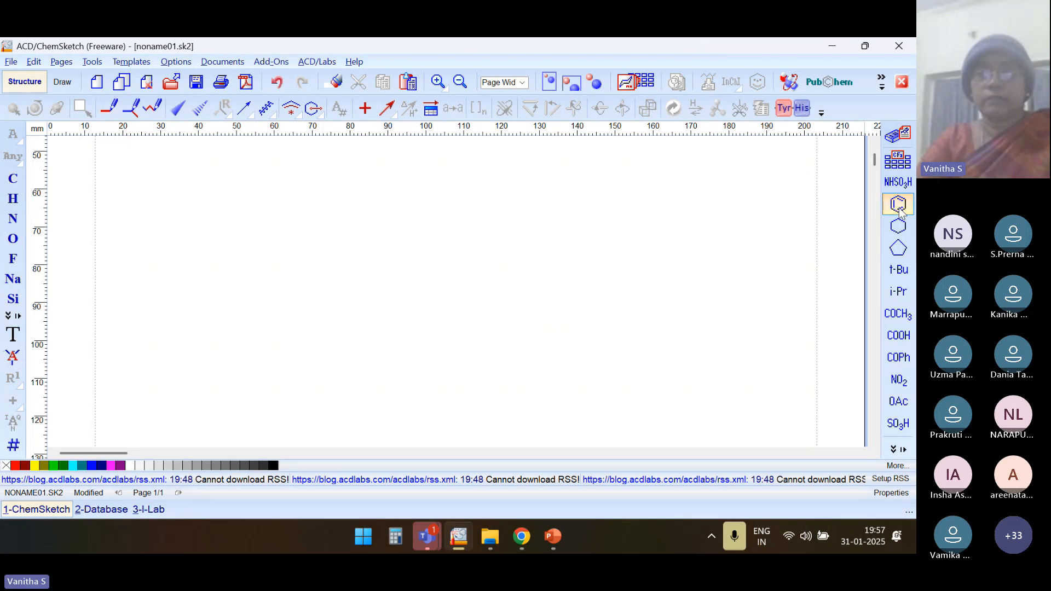
left_click(433, 305)
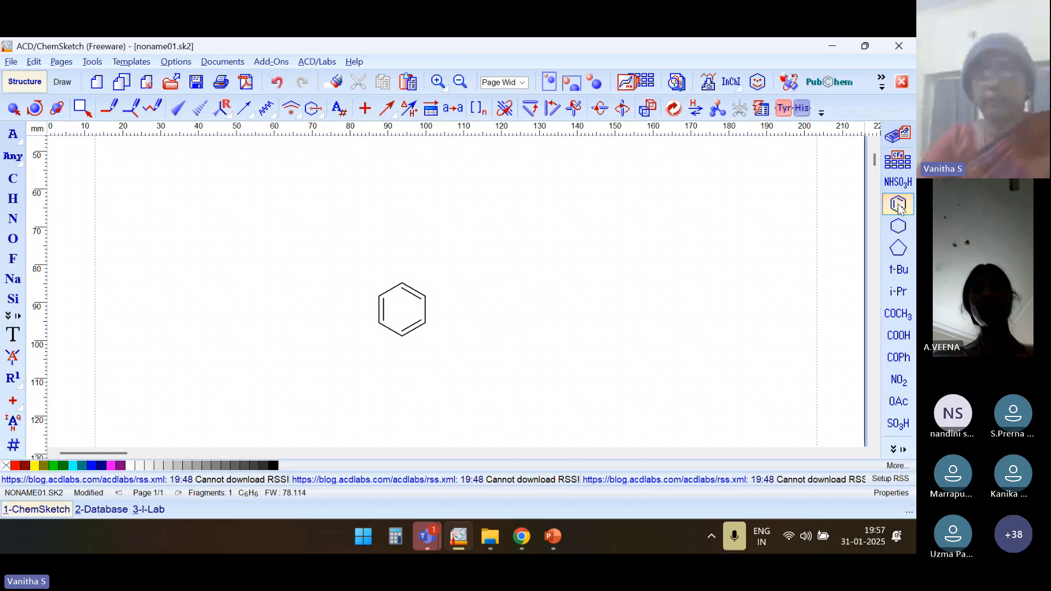
left_click(475, 300)
left_click(520, 301)
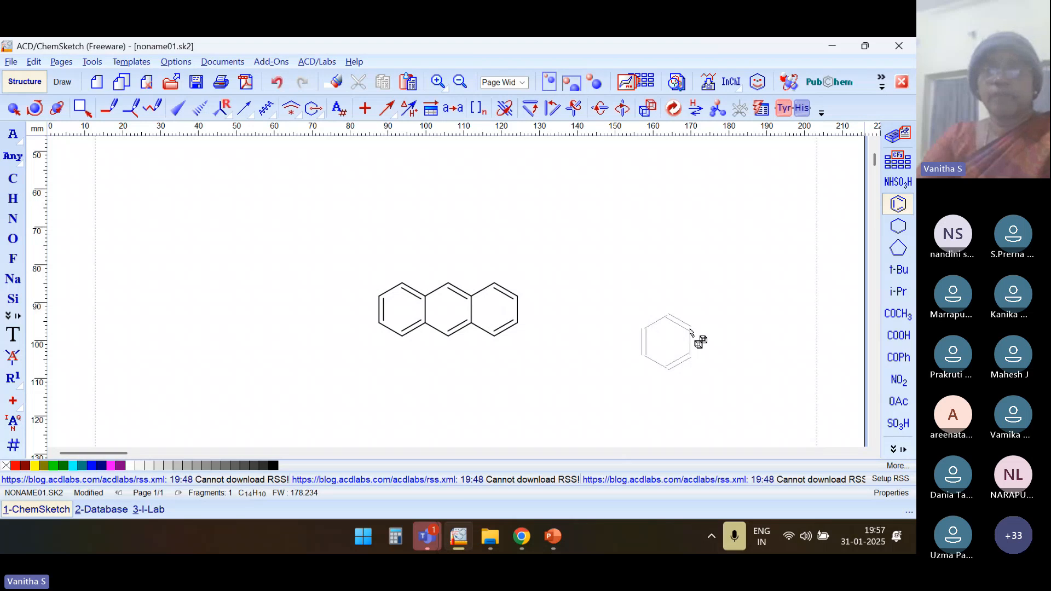
Apply 3D Optimization to the anthracene and show it auto-rotating in ACD/3D Viewer
left_click(718, 109)
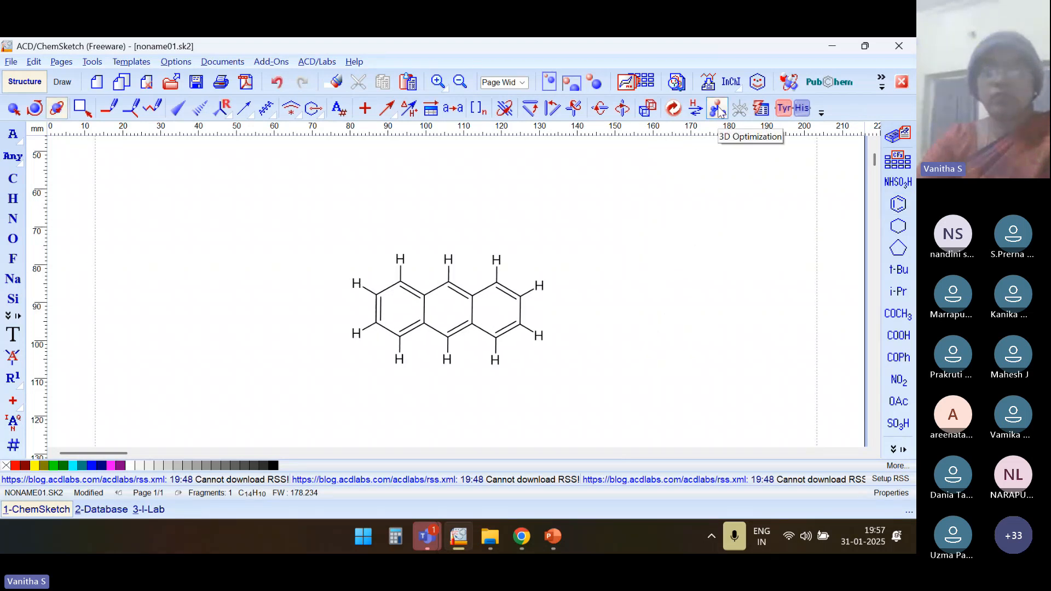
left_click(787, 83)
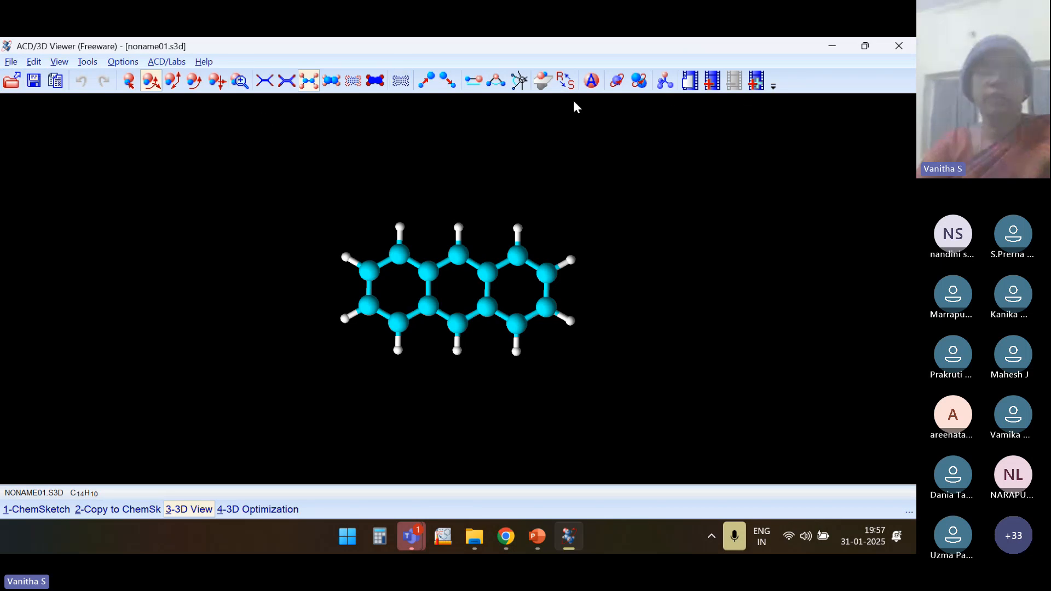
left_click(664, 86)
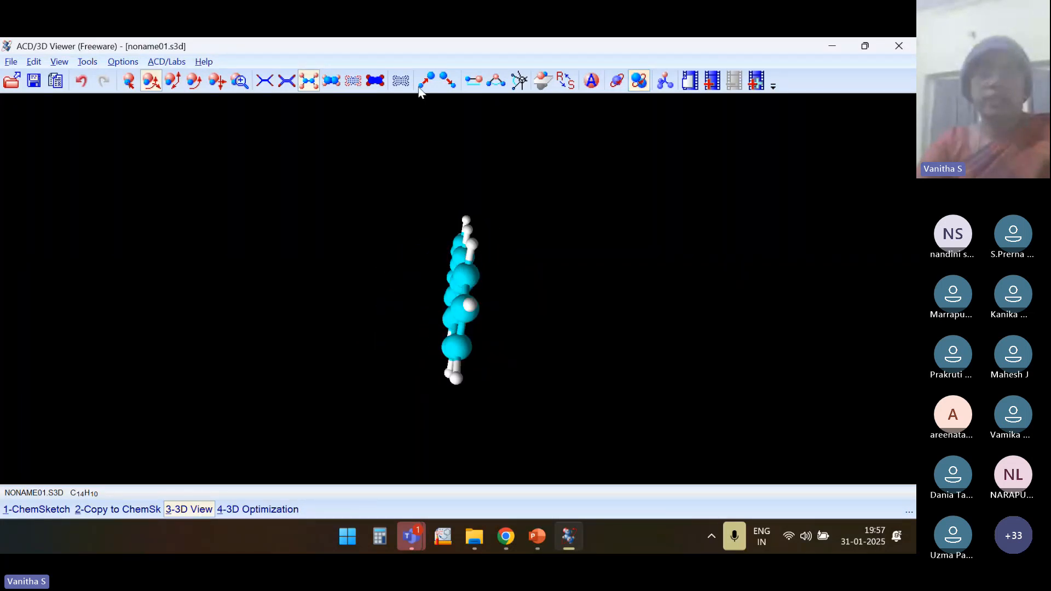
View the rotating anthracene with a transparent surface and in wireframe, sticks, balls-and-sticks, spacefill and disks styles
left_click(402, 83)
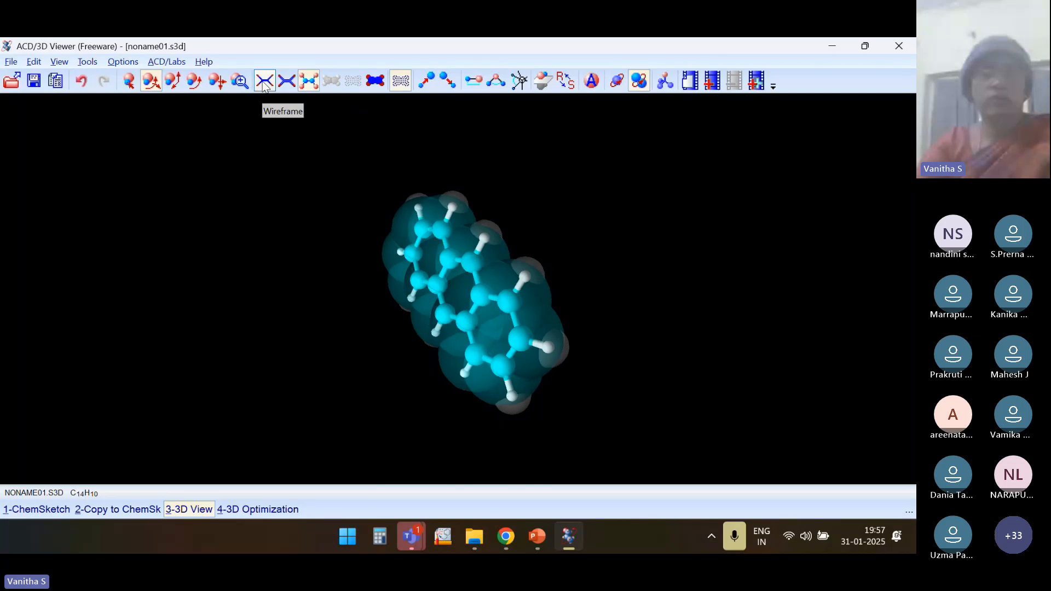
left_click(264, 83)
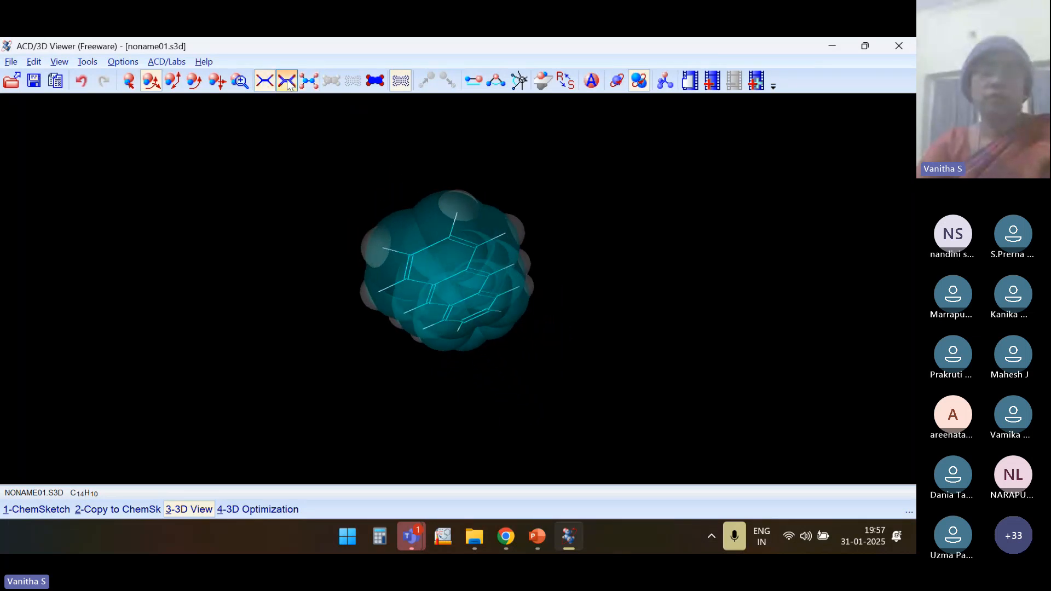
left_click(286, 82)
left_click(310, 85)
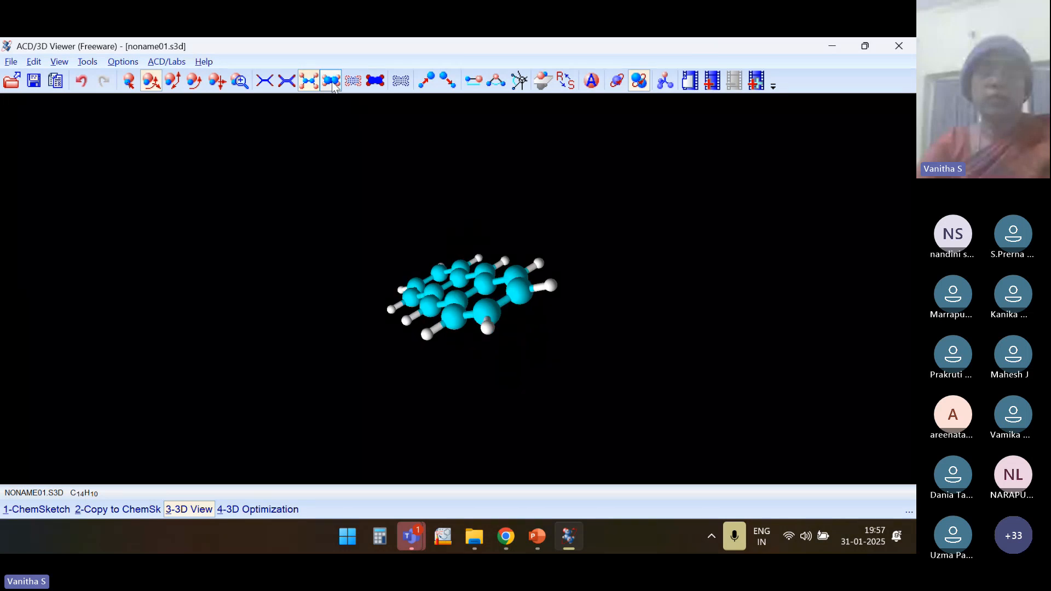
left_click(332, 83)
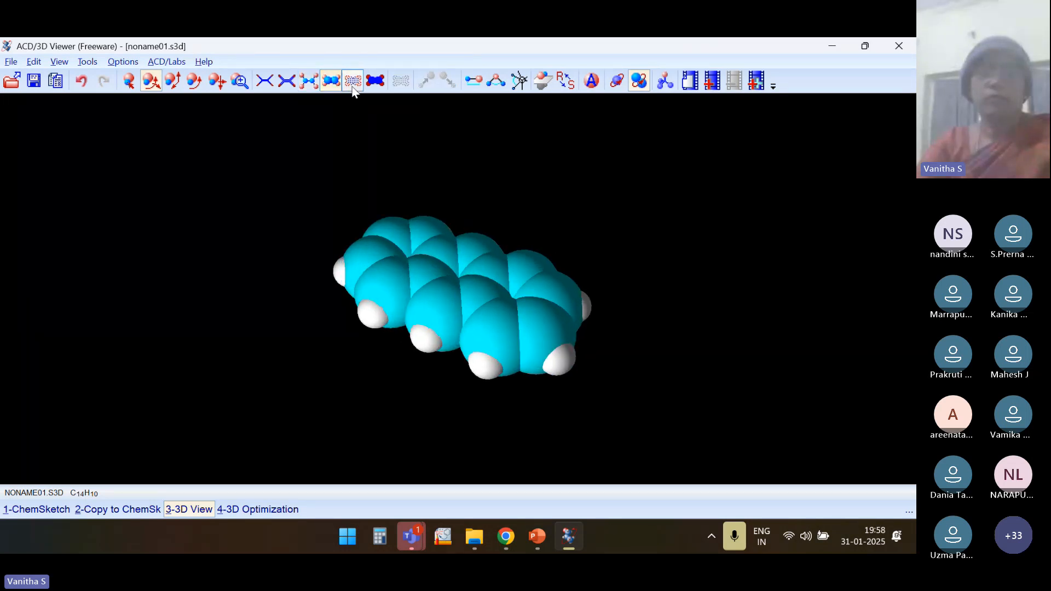
left_click(287, 82)
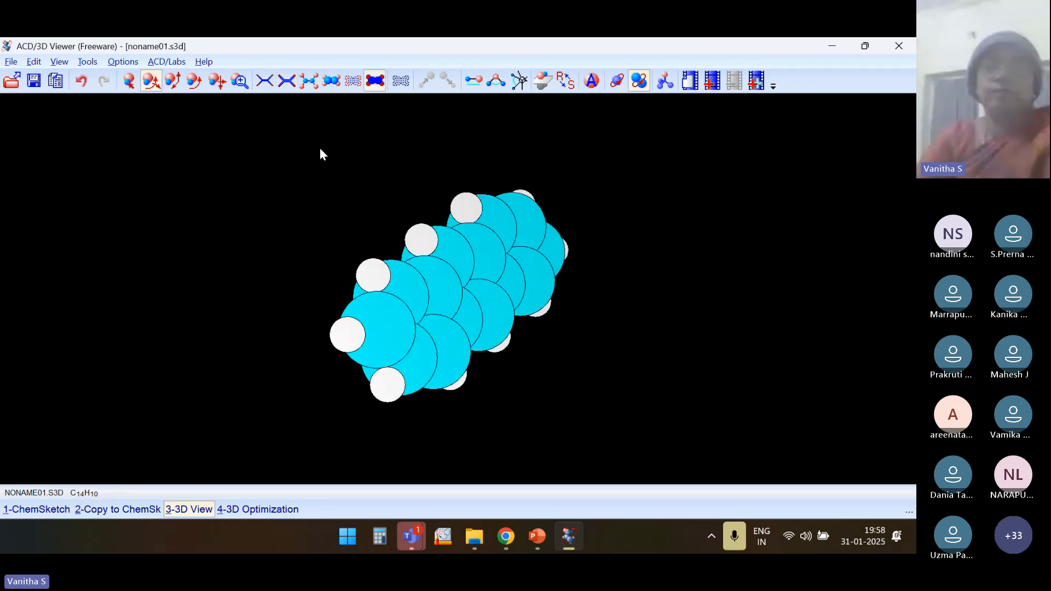
Try the distance measuring tool on the 3D model and examine the coordinates of a carbon atom near its upper end
left_click(474, 82)
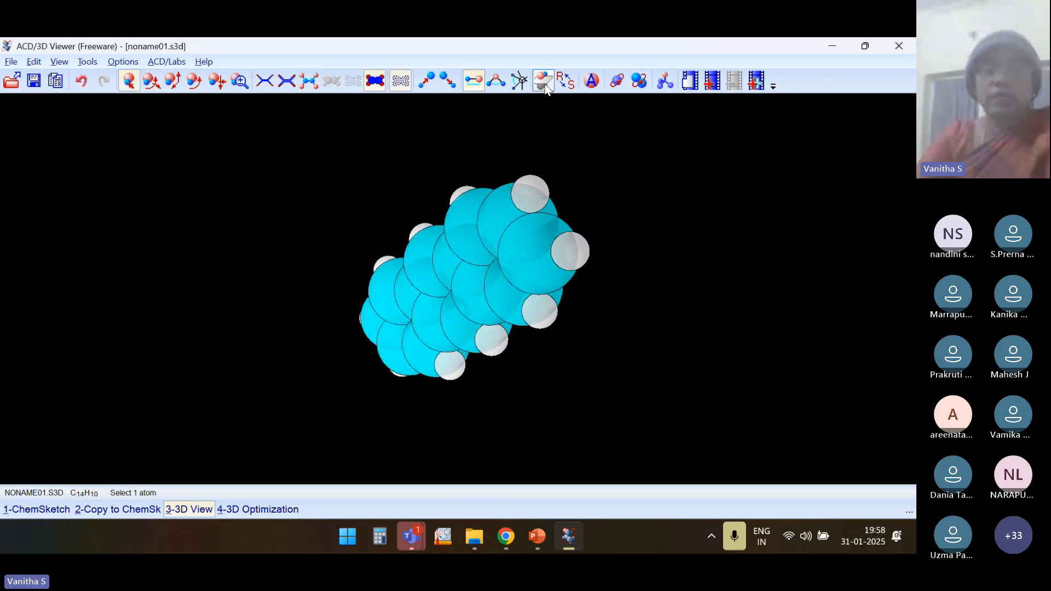
left_click(472, 87)
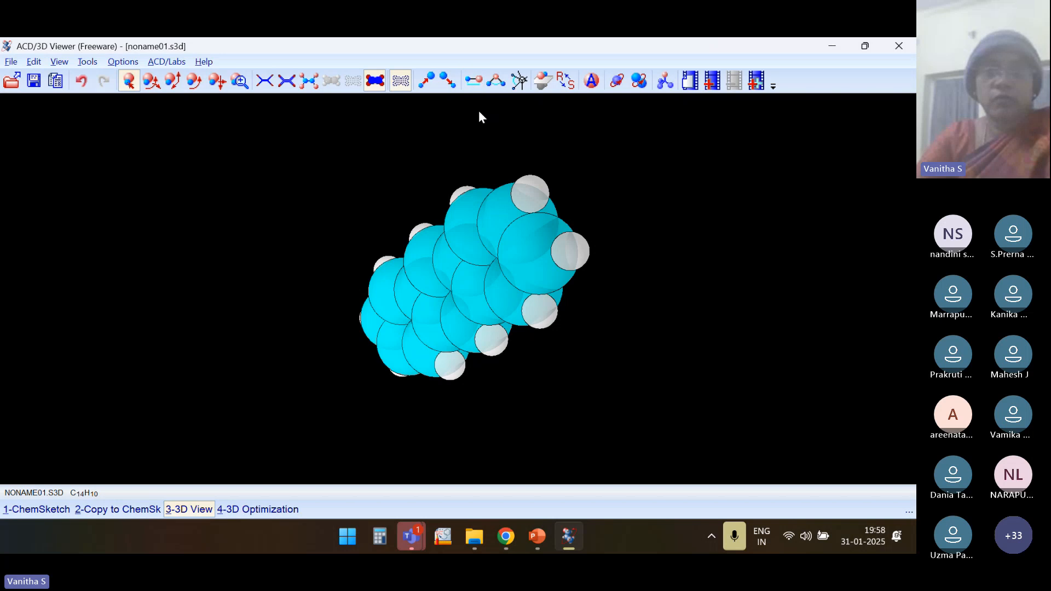
mouse_move(484, 207)
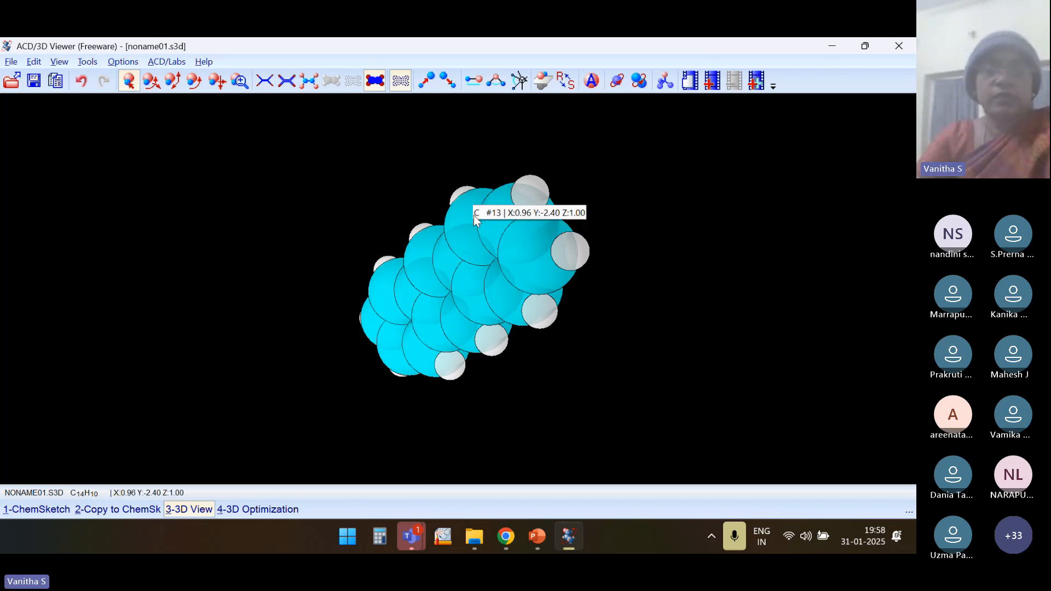
Auto-rotate the model again and view it in wireframe, sticks and balls-and-sticks styles
left_click(621, 84)
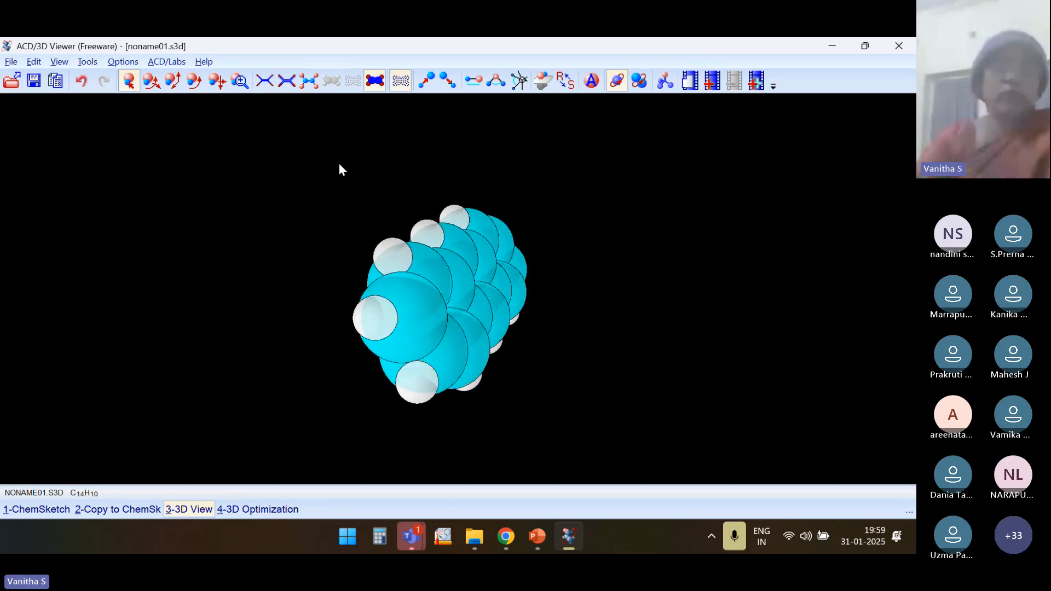
left_click(265, 81)
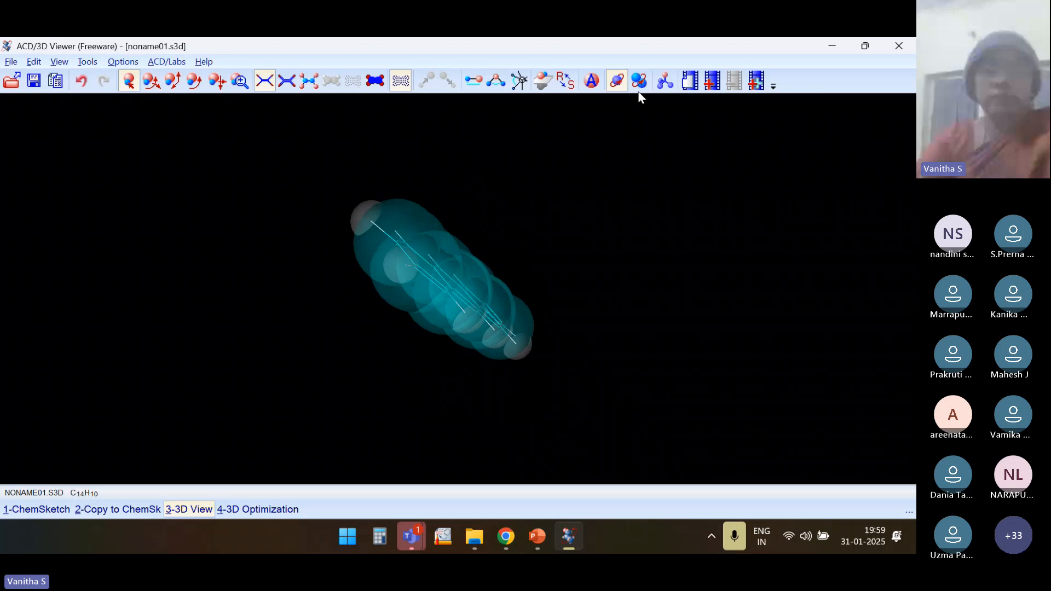
left_click(617, 83)
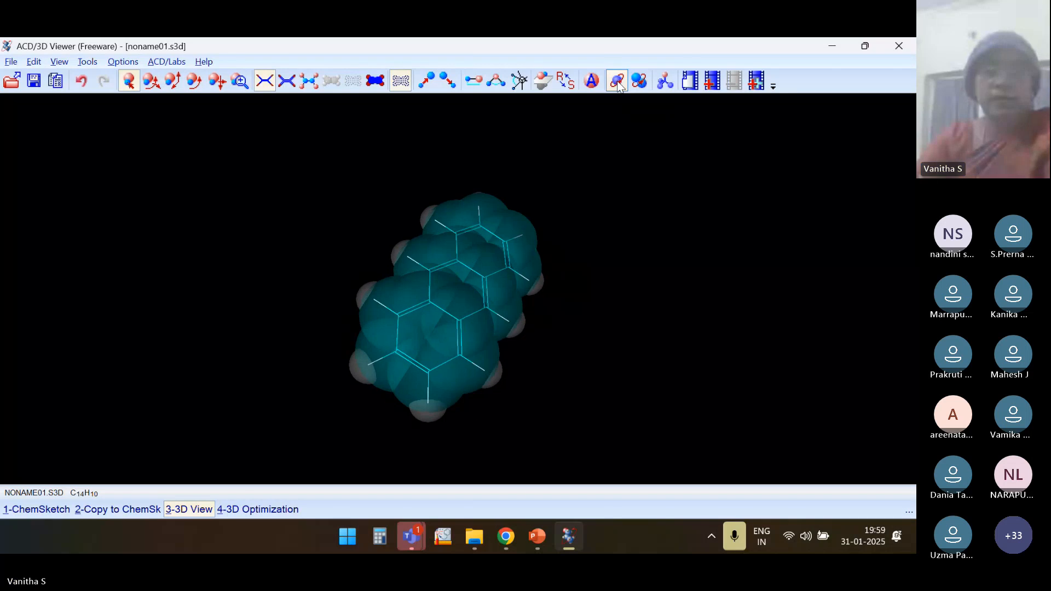
left_click(286, 81)
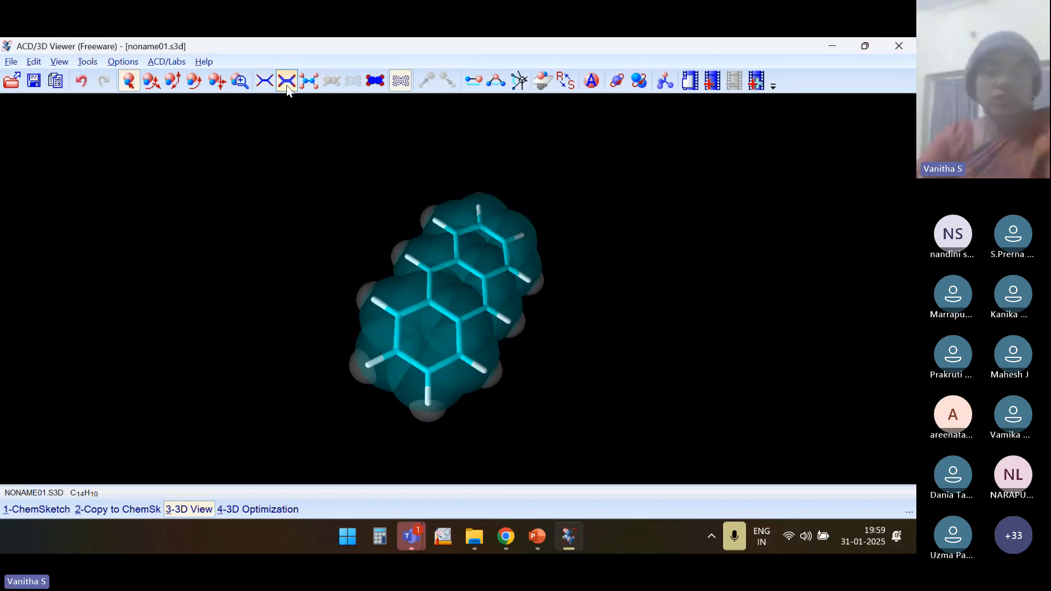
left_click(308, 82)
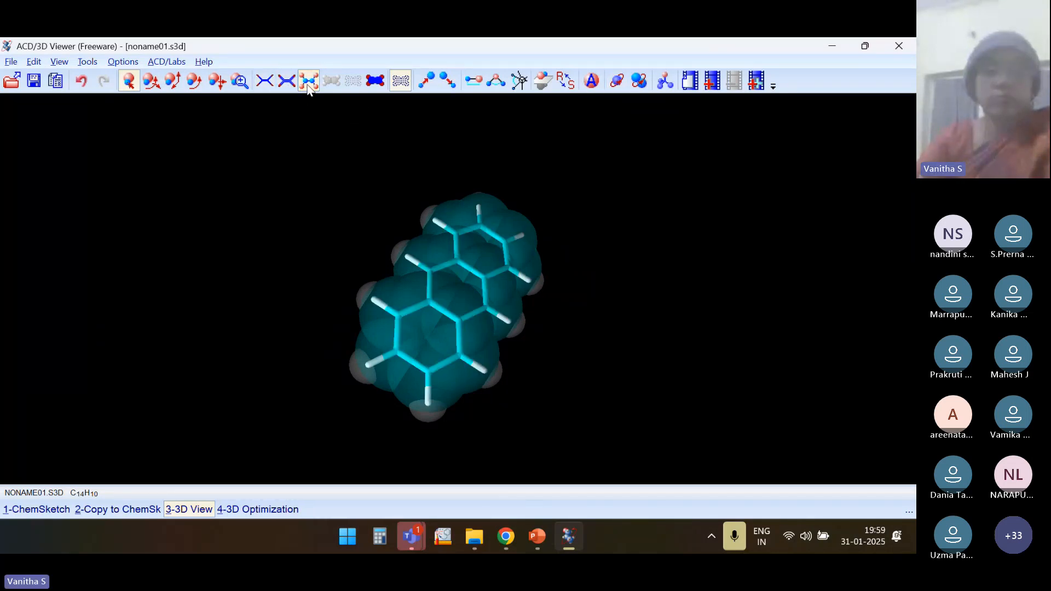
left_click(643, 86)
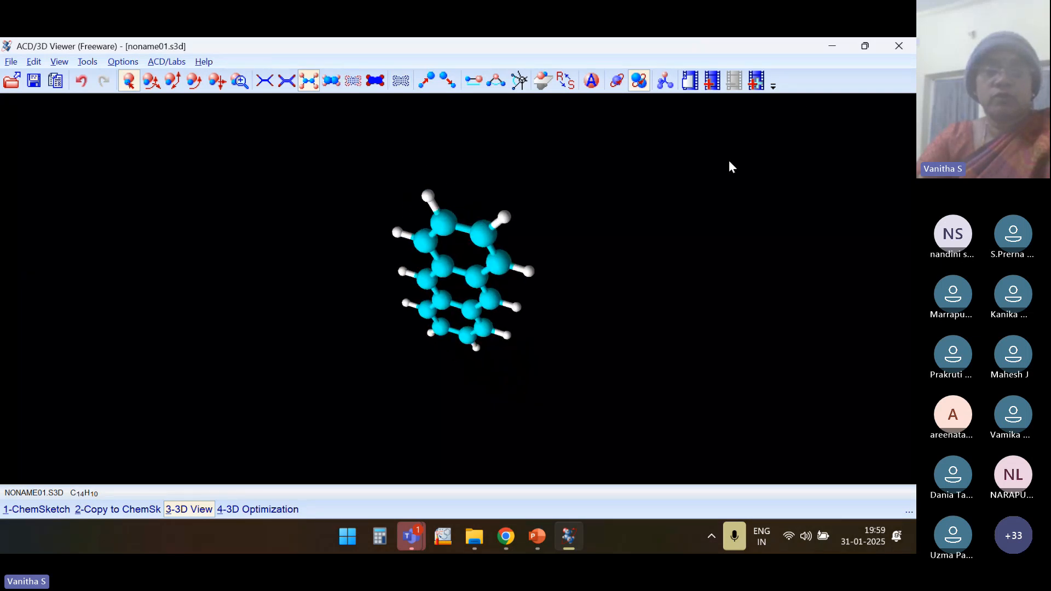
Close the 3D viewer and delete the whole anthracene structure from the ChemSketch page
left_click(904, 51)
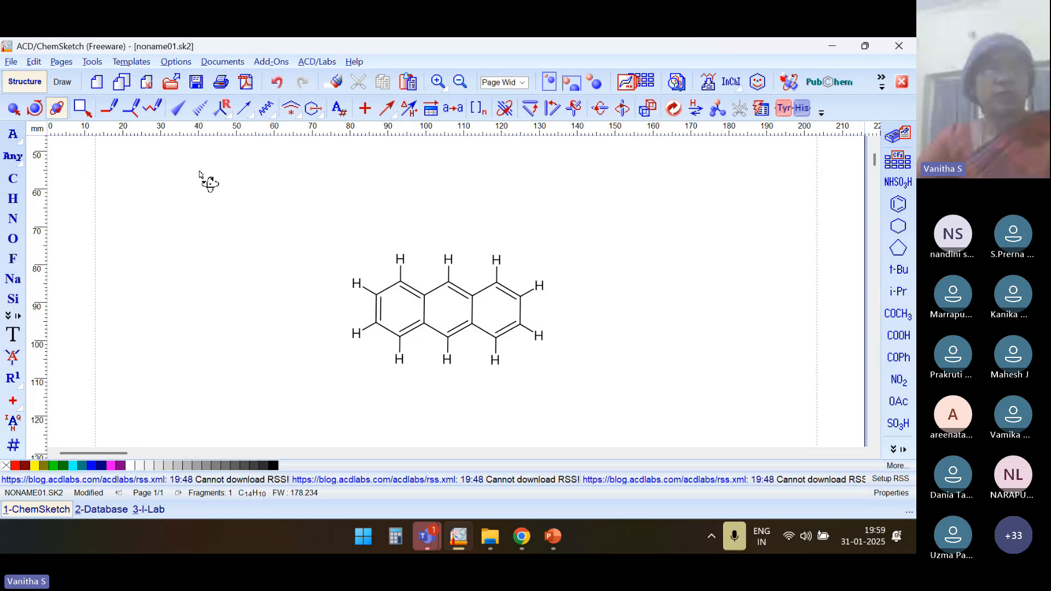
left_click(83, 108)
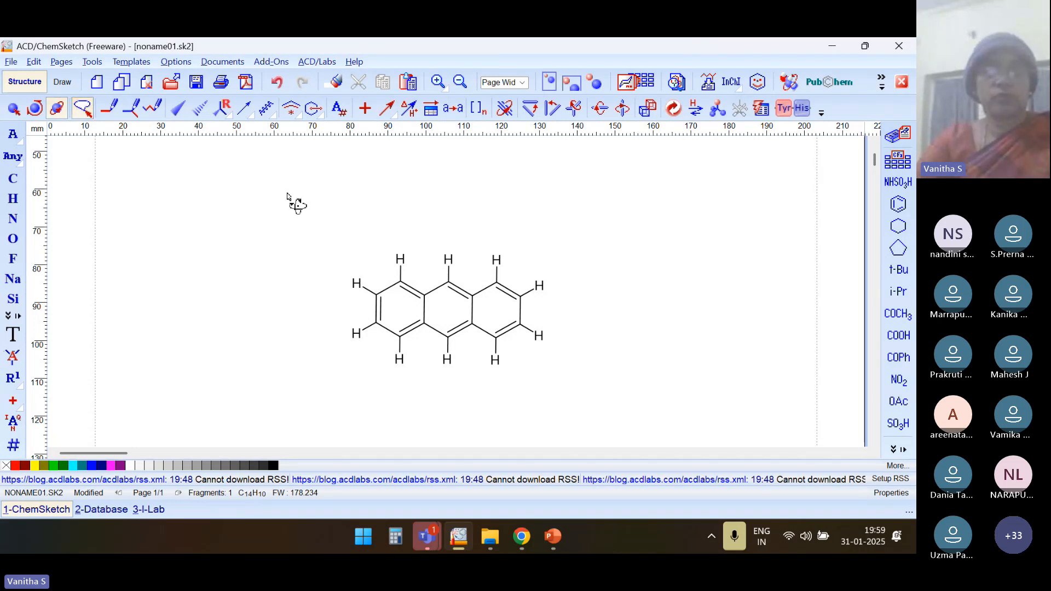
mouse_move(287, 194)
left_mouse_down()
mouse_move(425, 362)
mouse_move(606, 300)
left_mouse_up()
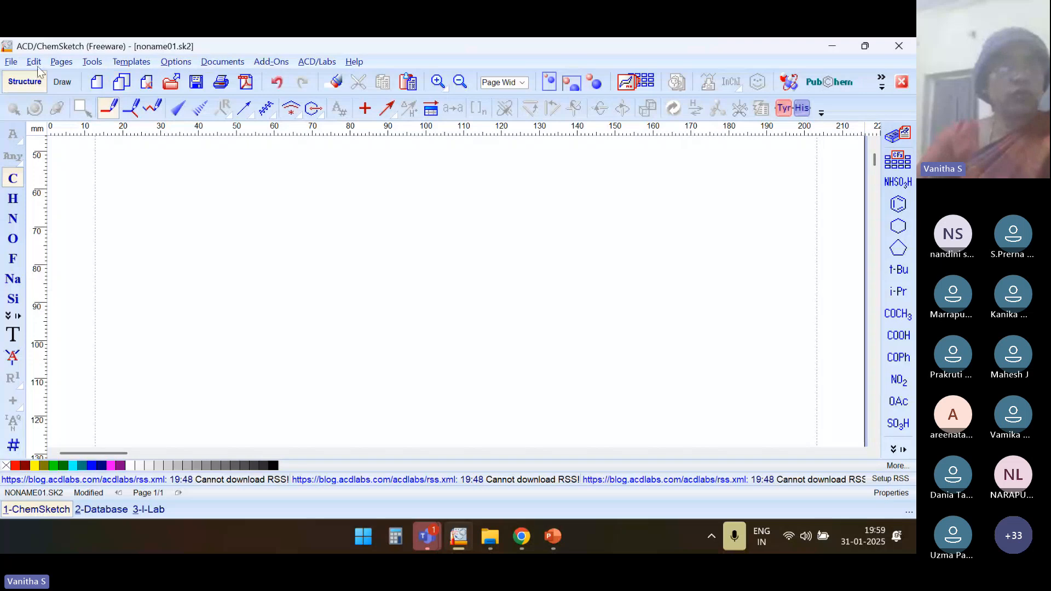
Insert the Alanine (Ala) structure from the Amino Acids templates onto the empty page
left_click(131, 63)
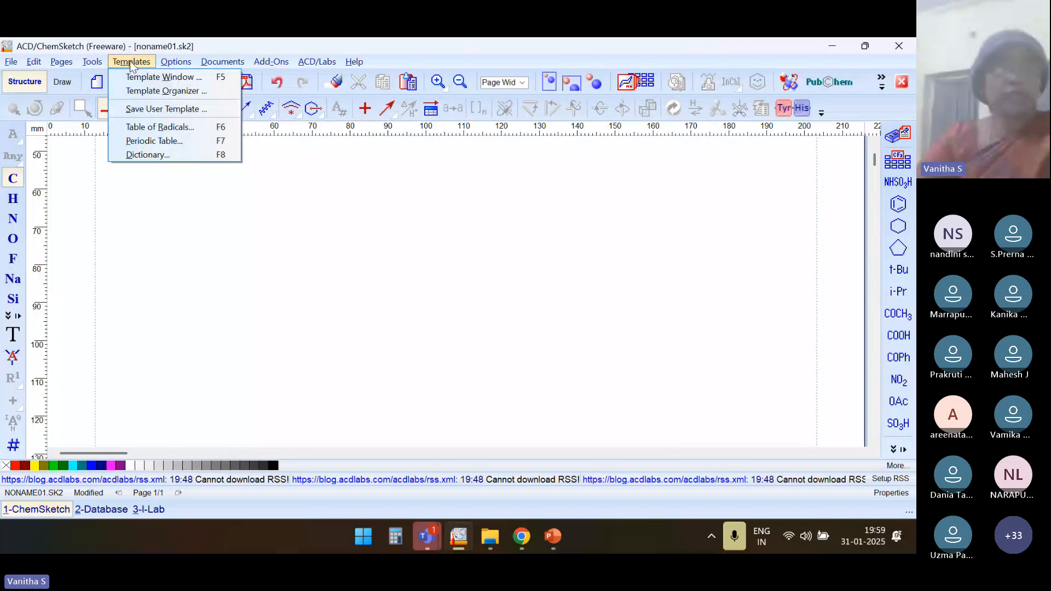
left_click(157, 75)
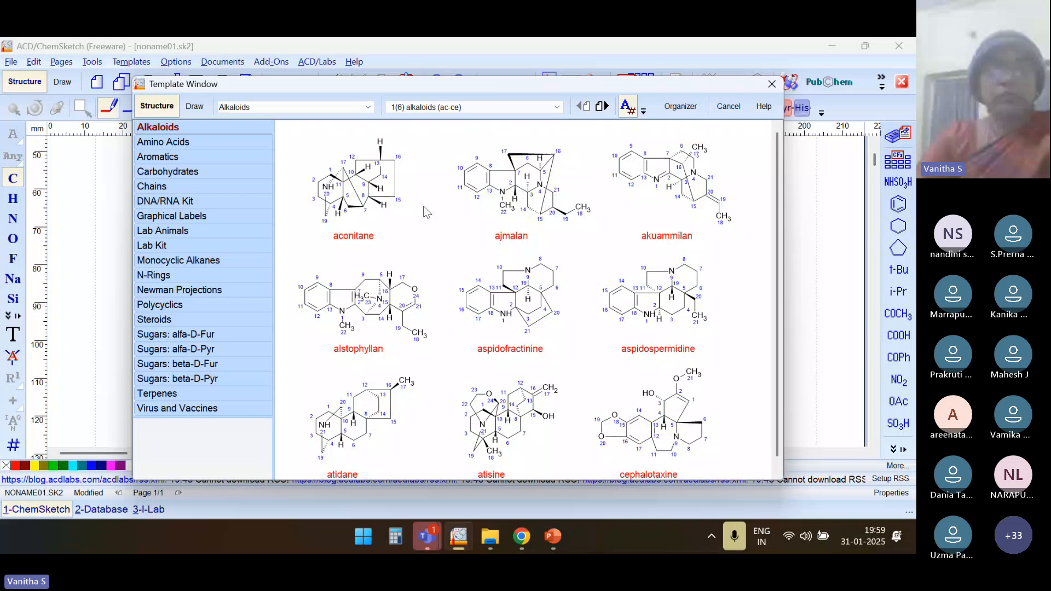
left_click_drag(522, 89, 536, 70)
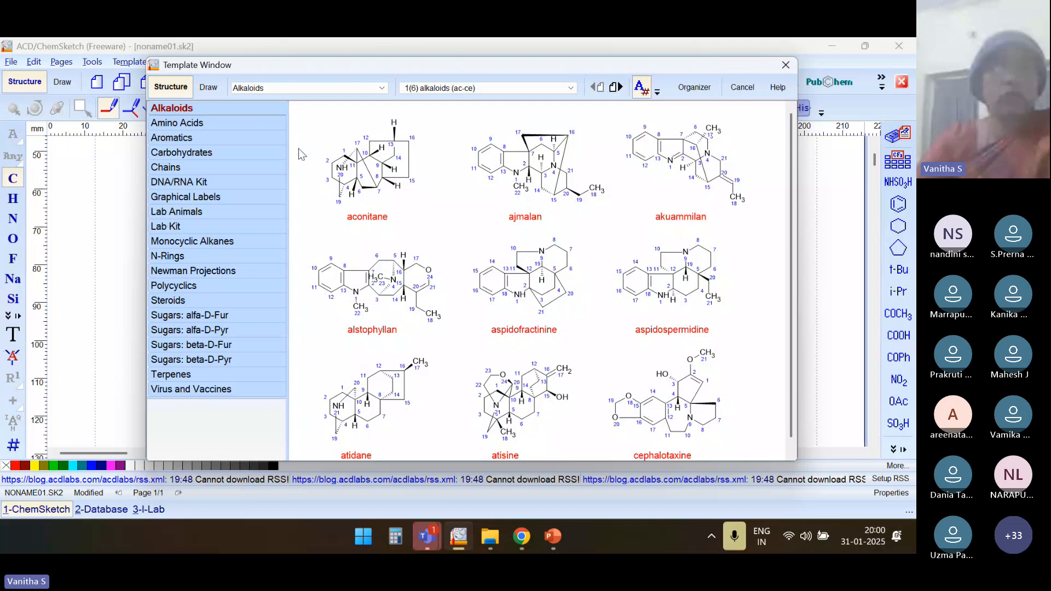
left_click(201, 126)
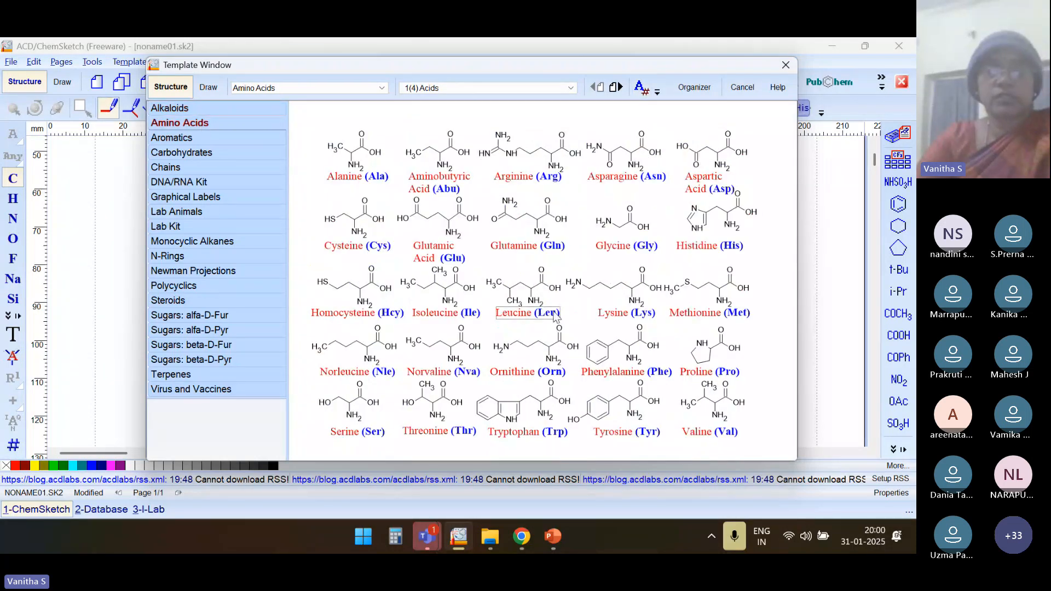
left_click(366, 162)
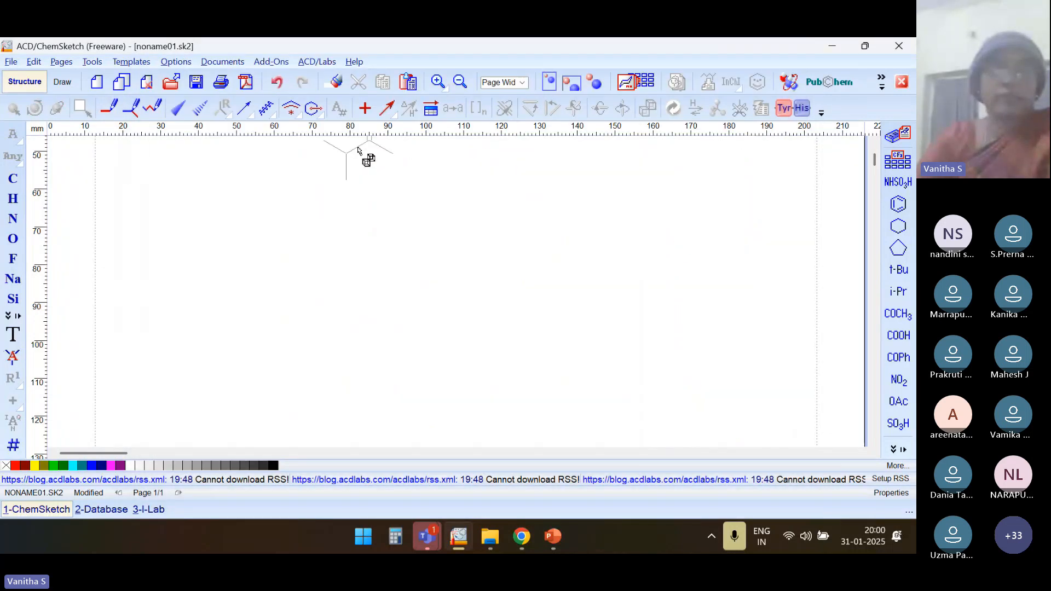
left_click(376, 244)
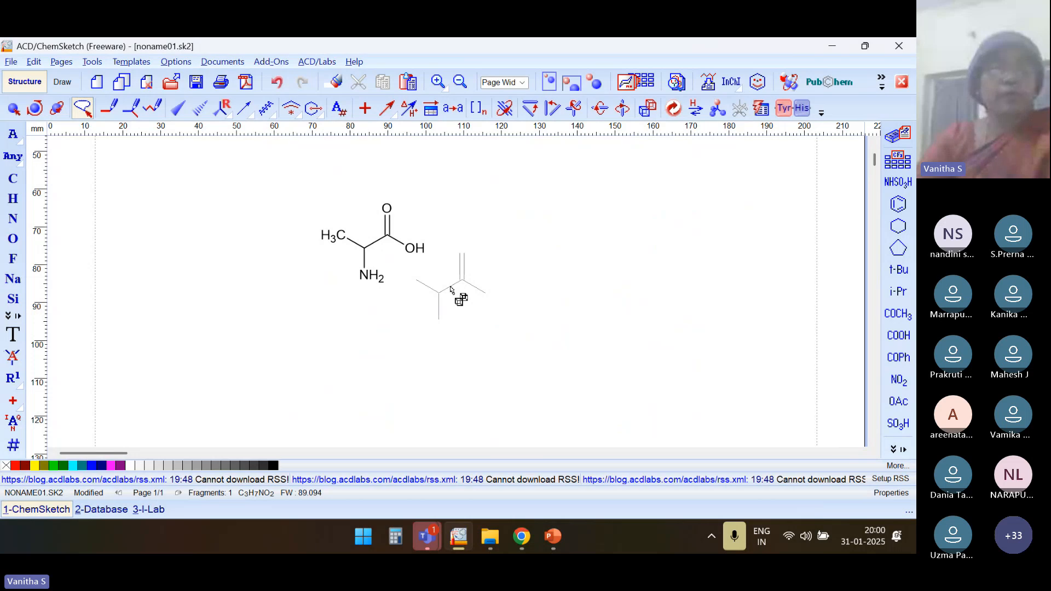
Examine the Aromatics, Carbohydrates, and alfa and beta D-Fur and D-Pyr sugar pages of the structure templates
left_click(132, 61)
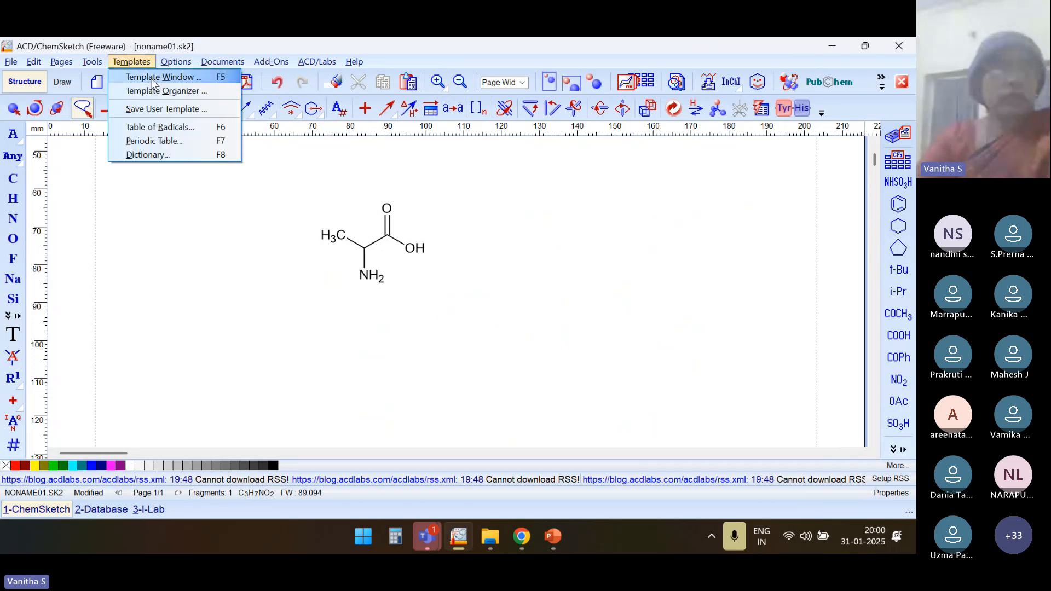
left_click(172, 76)
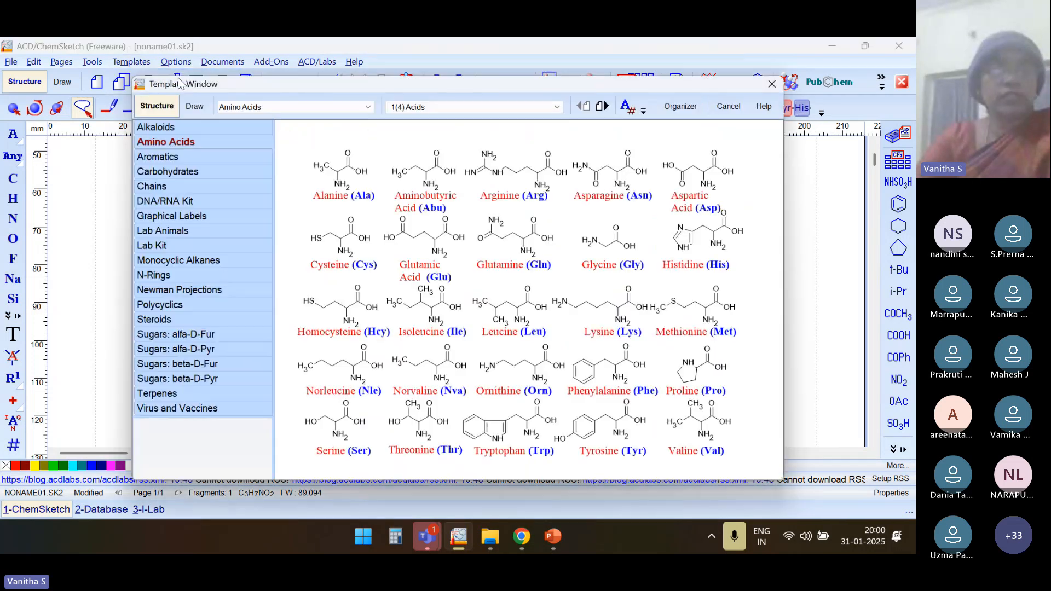
left_click(178, 159)
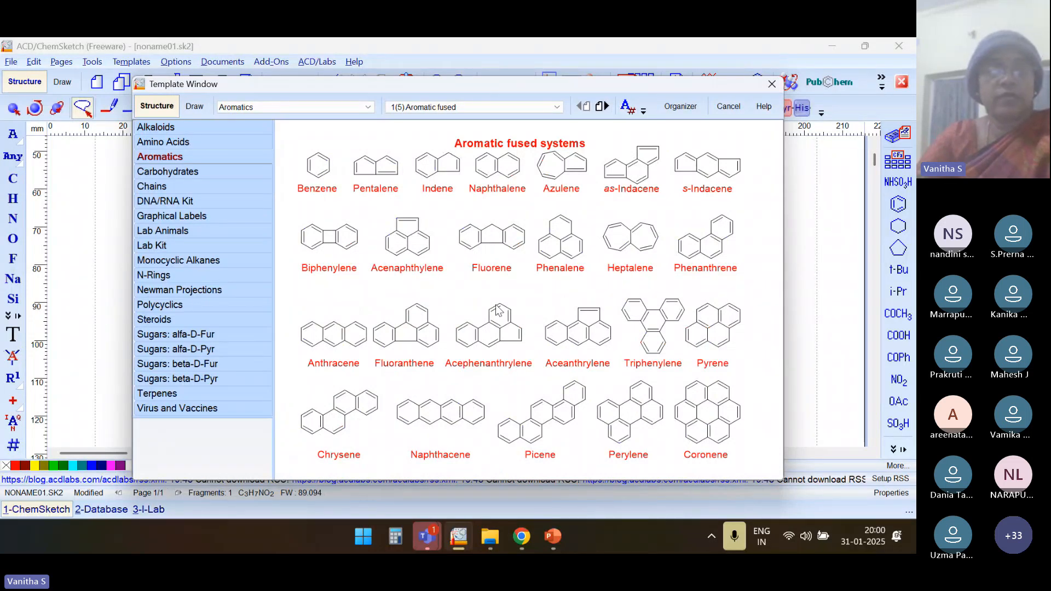
left_click(192, 173)
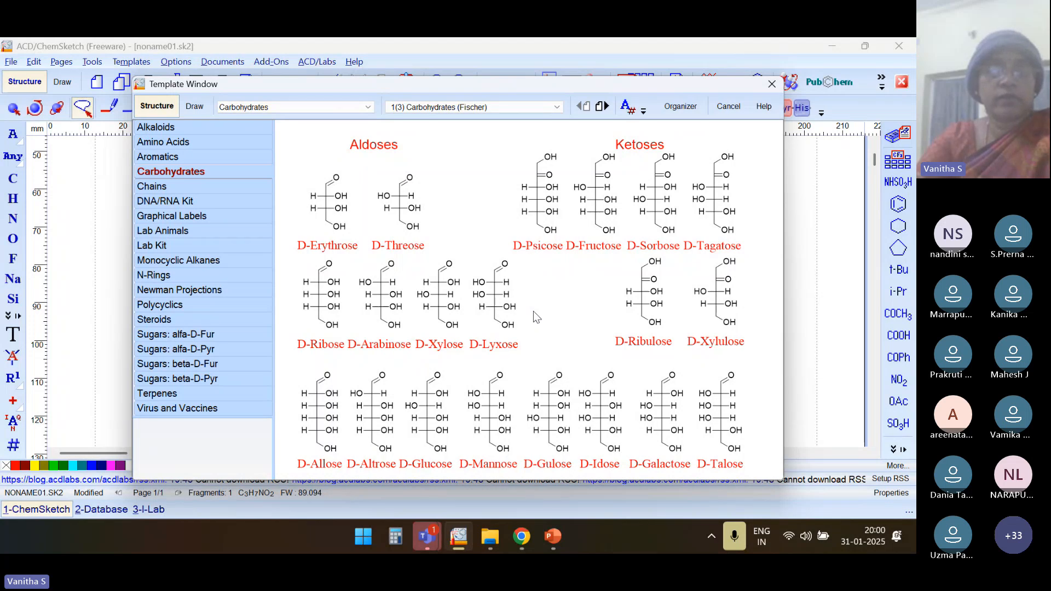
left_click(209, 336)
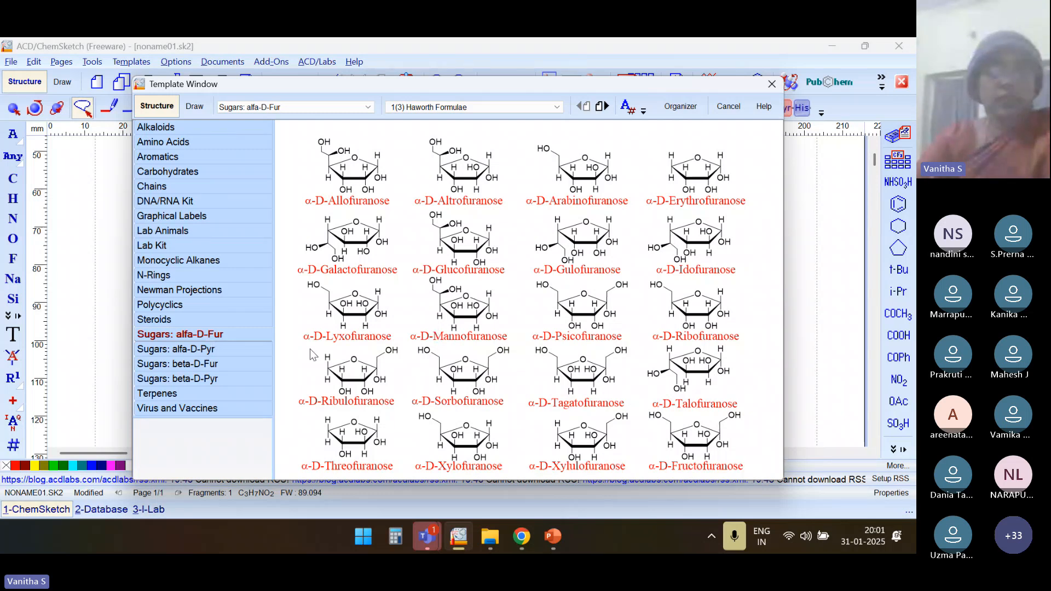
left_click(204, 350)
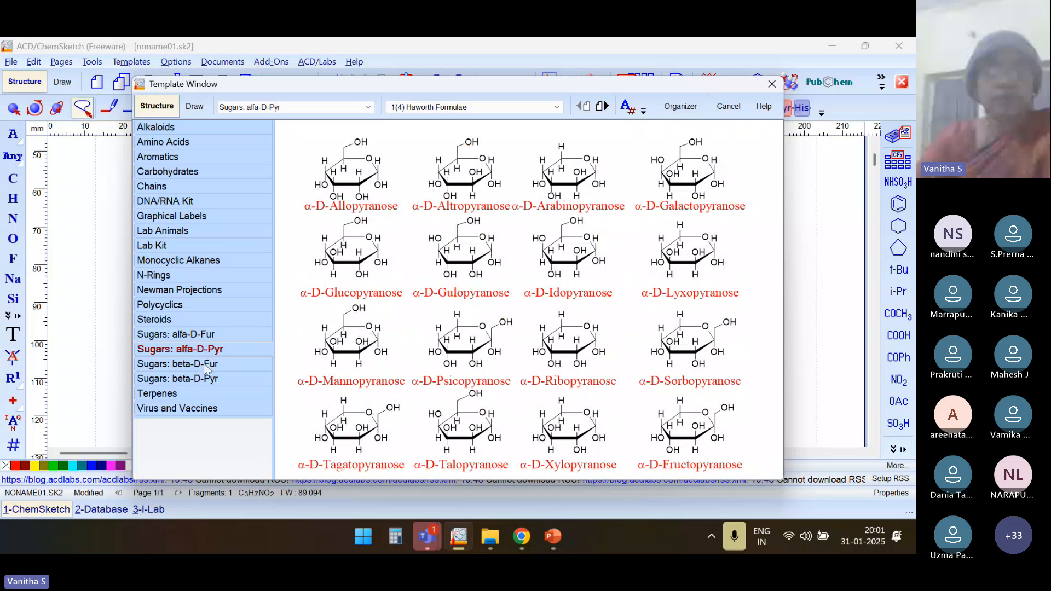
left_click(206, 366)
left_click(204, 379)
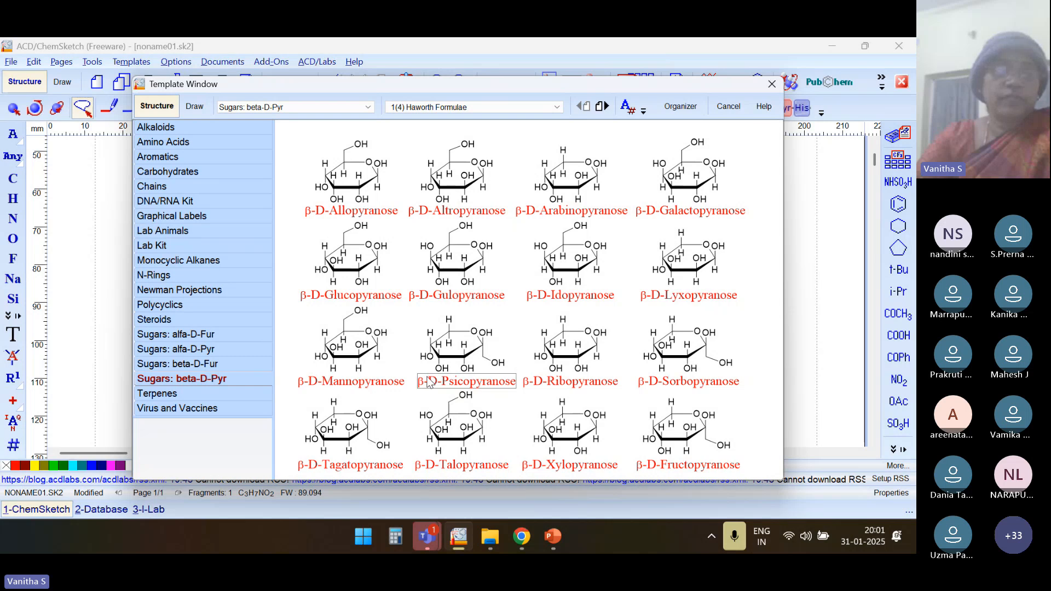
Examine the Newman Projections, DNA/RNA Kit, Steroids, Terpenes, Virus and Vaccines, and Lab Animals templates
left_click(167, 290)
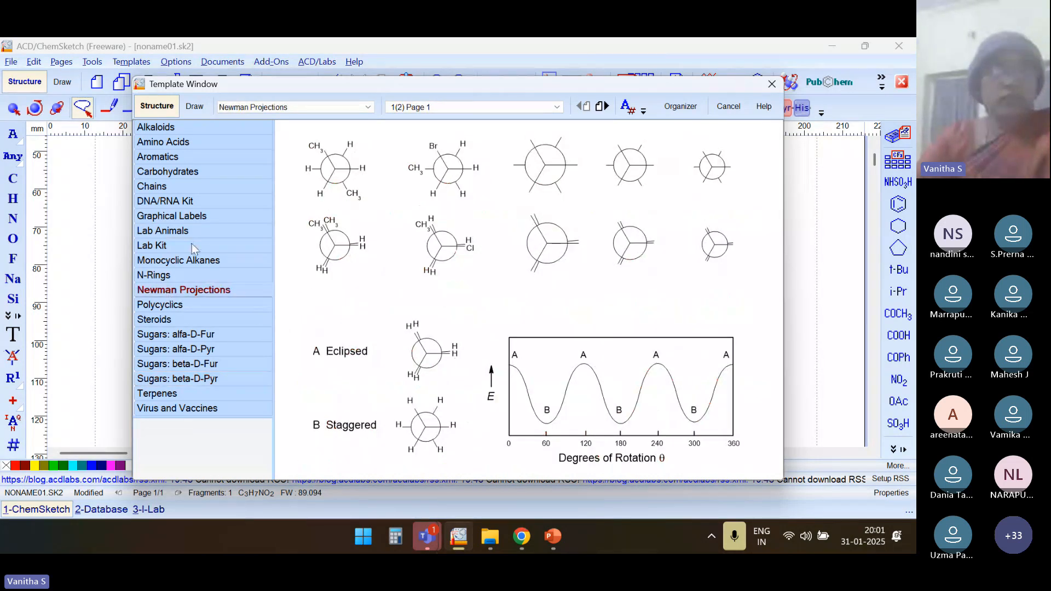
left_click(191, 201)
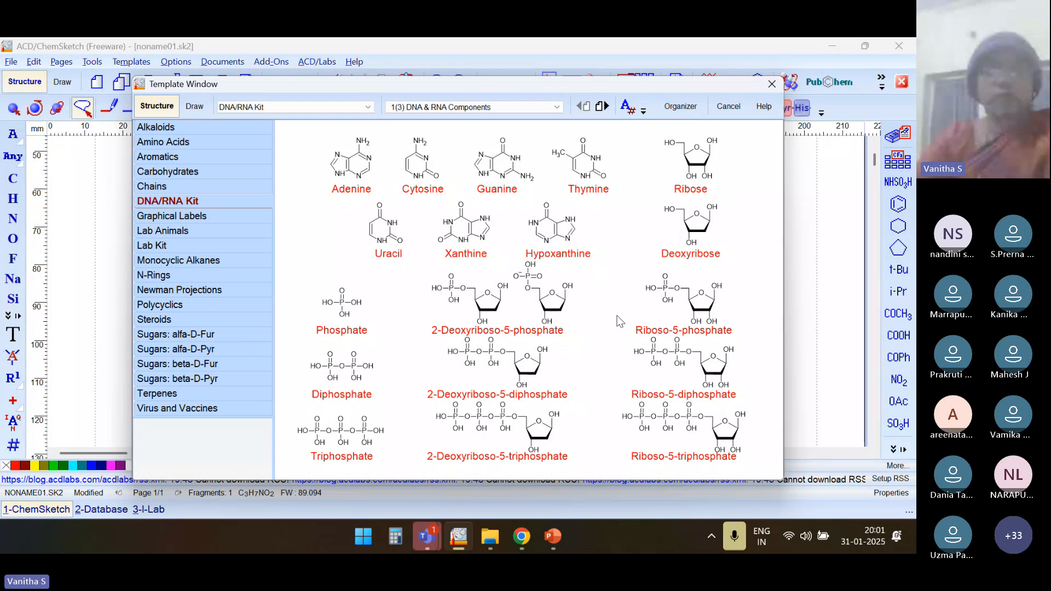
left_click(154, 320)
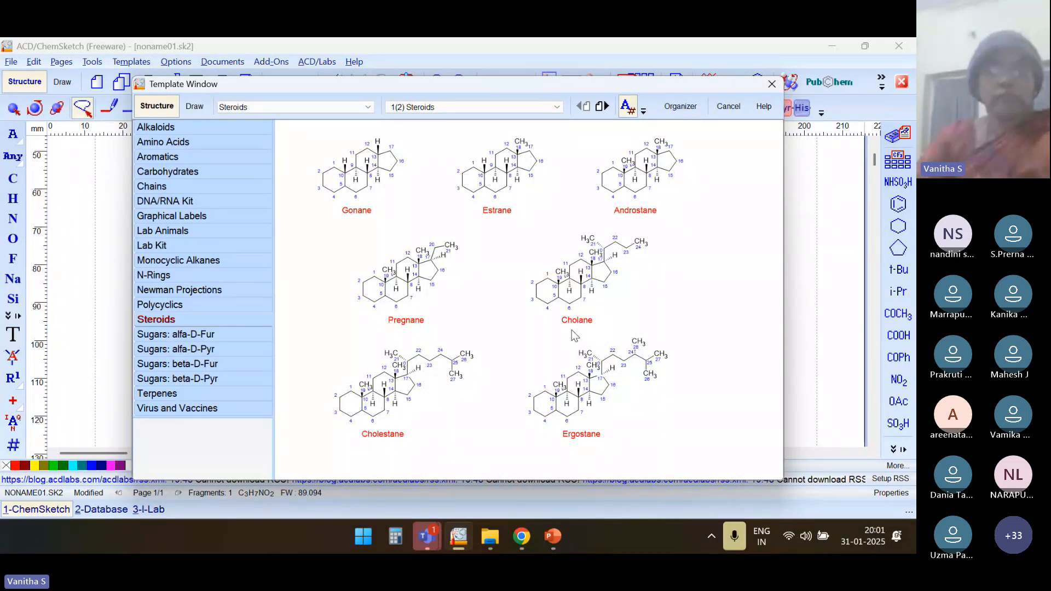
left_click(167, 398)
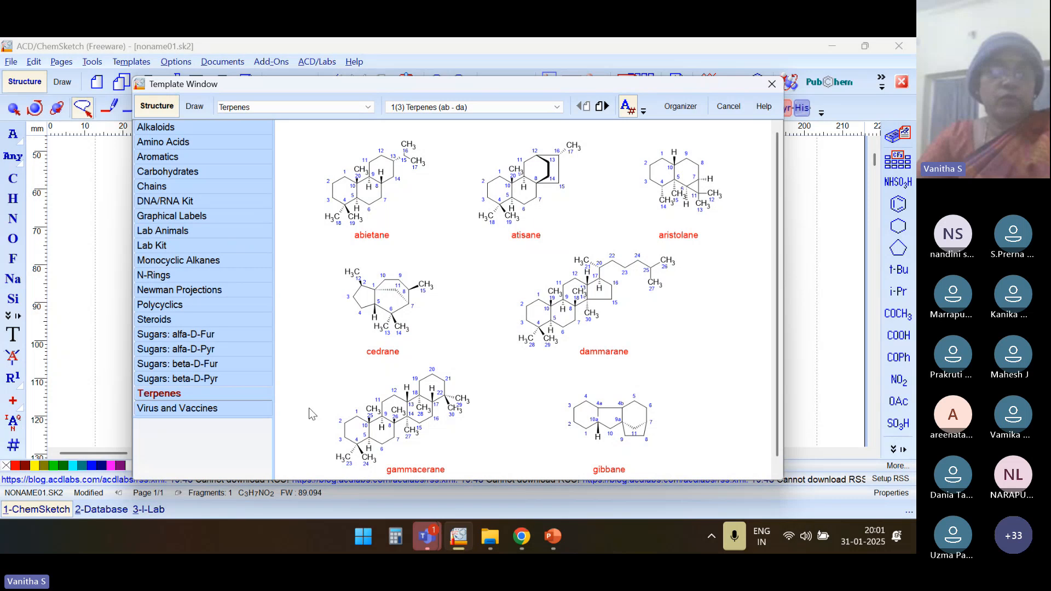
left_click(208, 409)
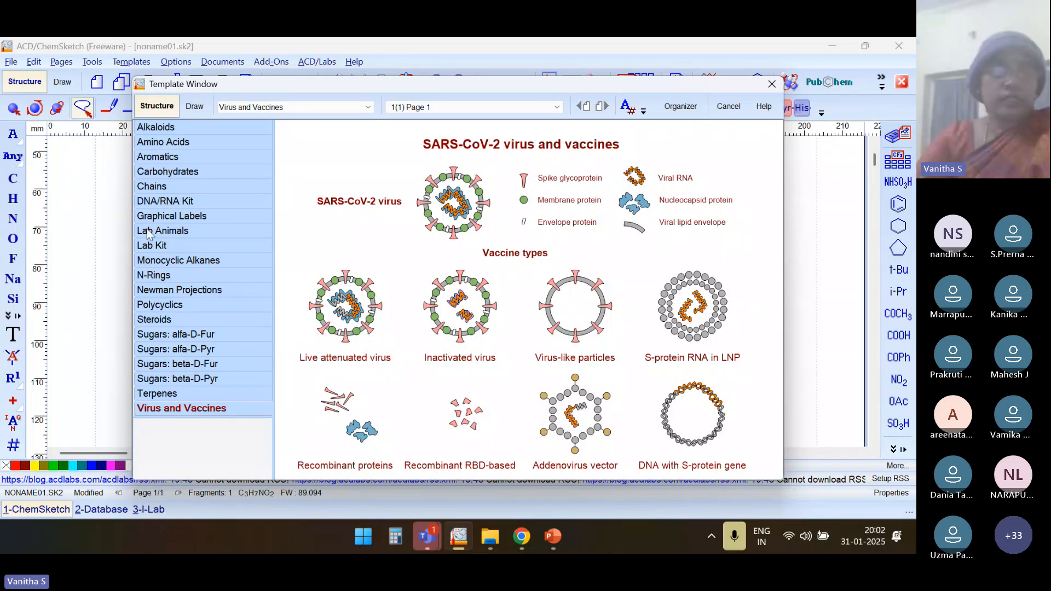
left_click(229, 231)
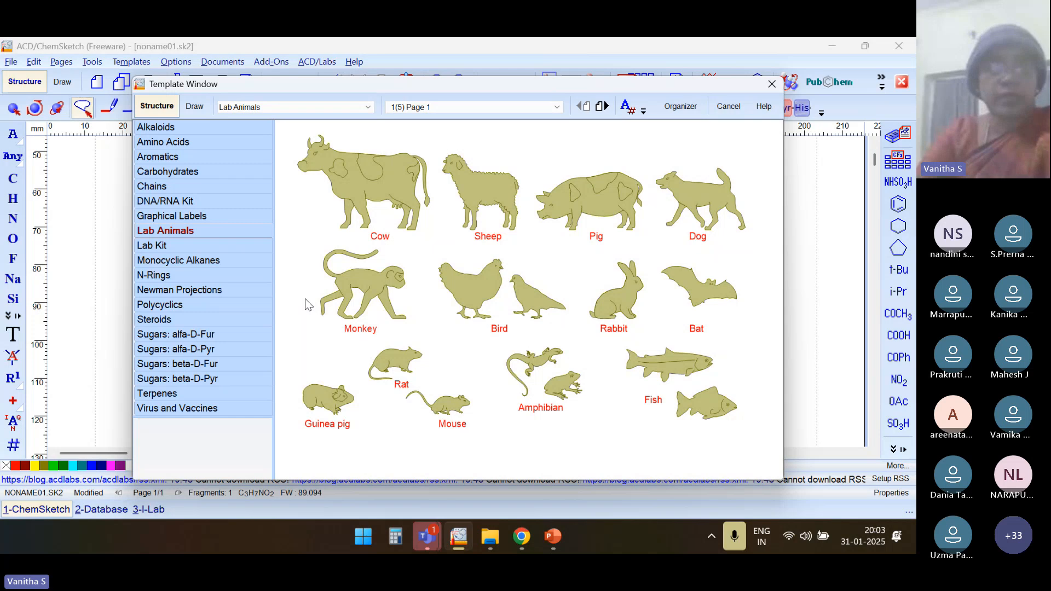
Place two copies of the last spherical fullerene cage from the Graphical Labels templates above and beside the alanine
left_click(162, 218)
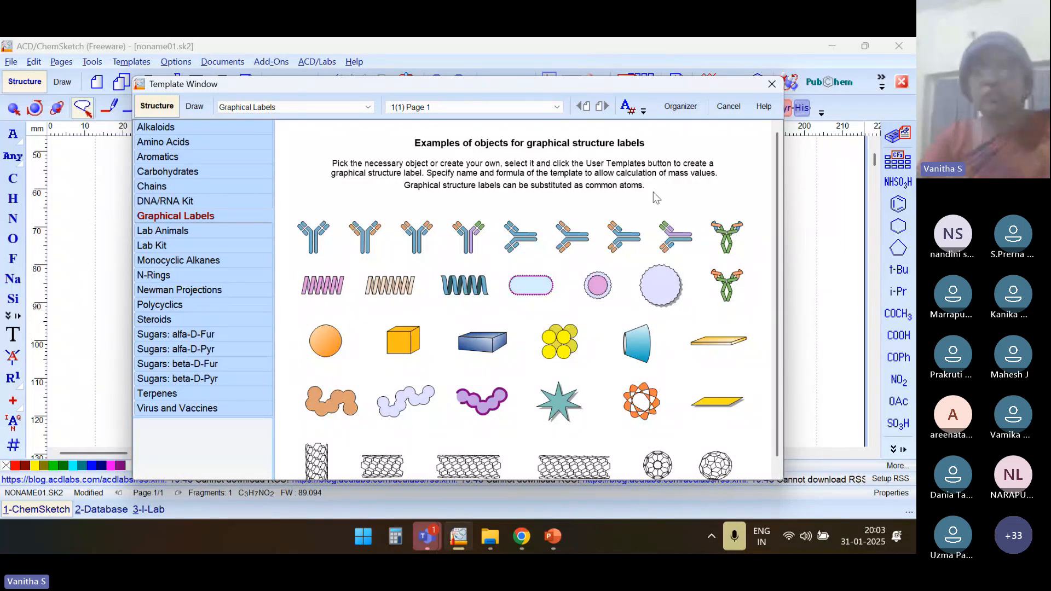
left_click_drag(652, 87, 641, 49)
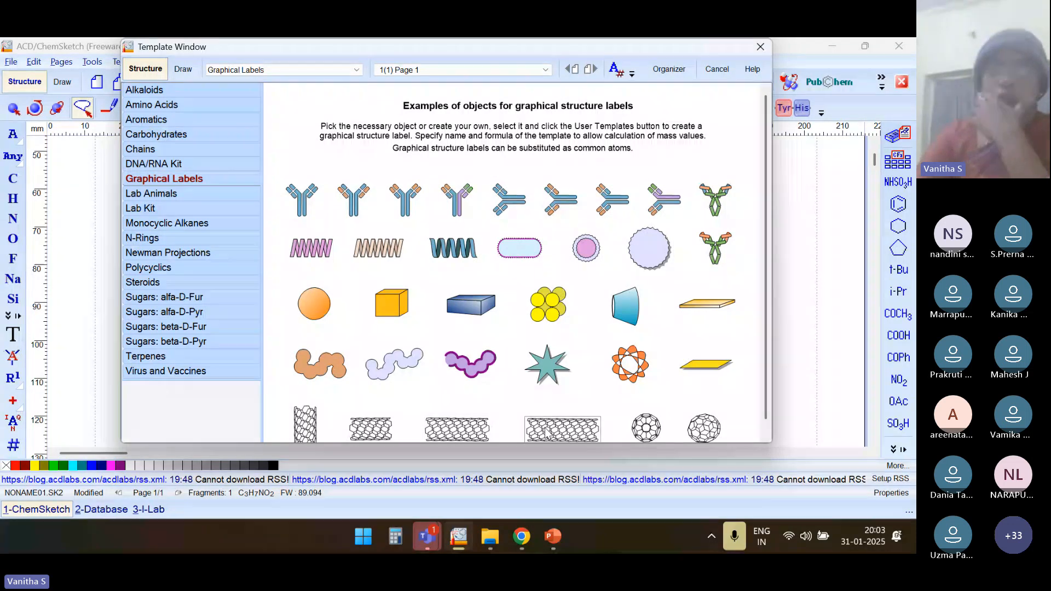
left_click(705, 428)
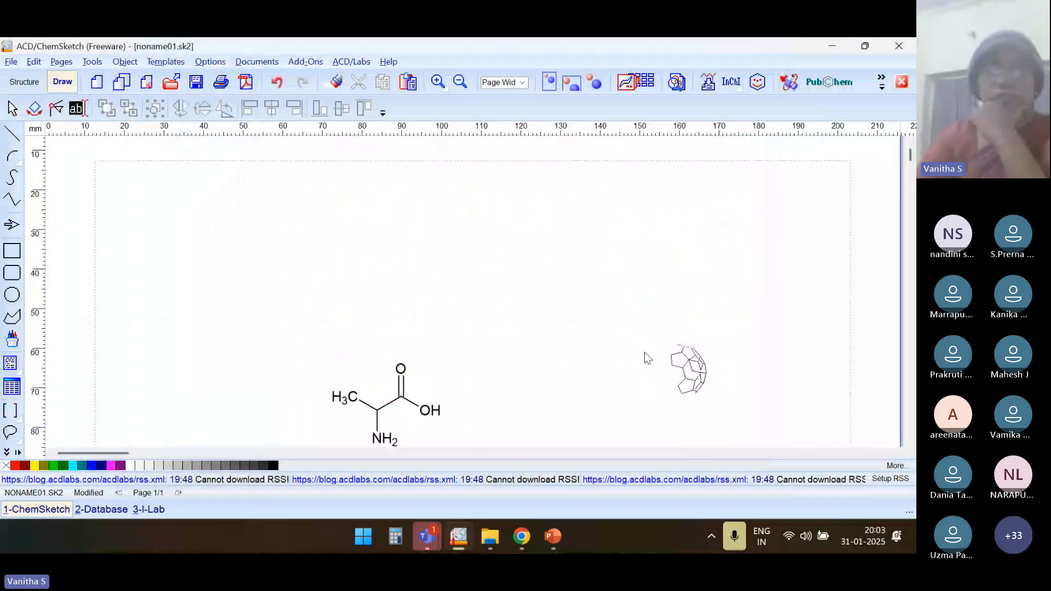
left_click(624, 311)
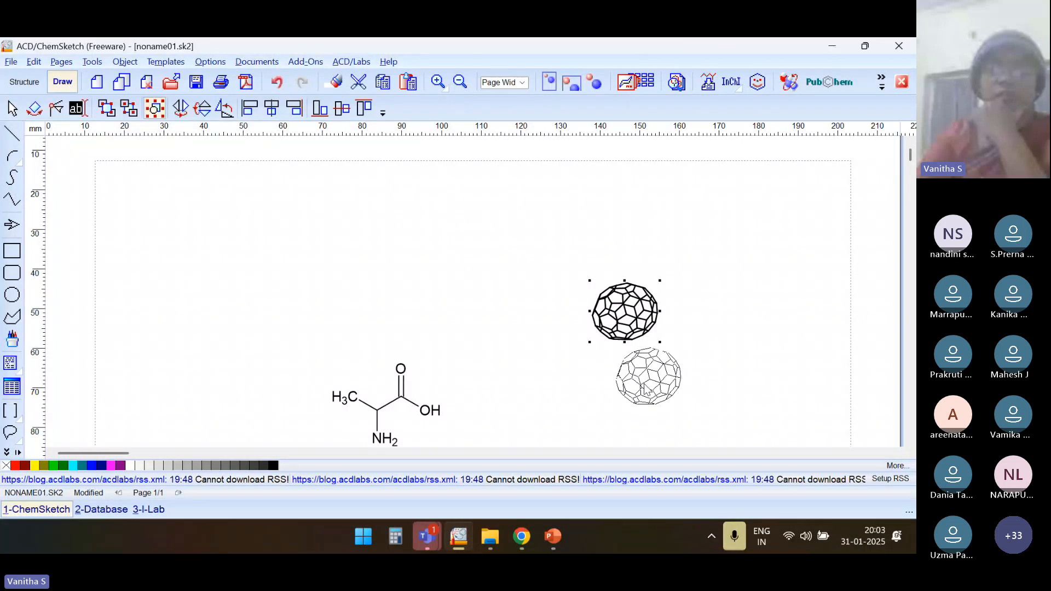
left_click(476, 359)
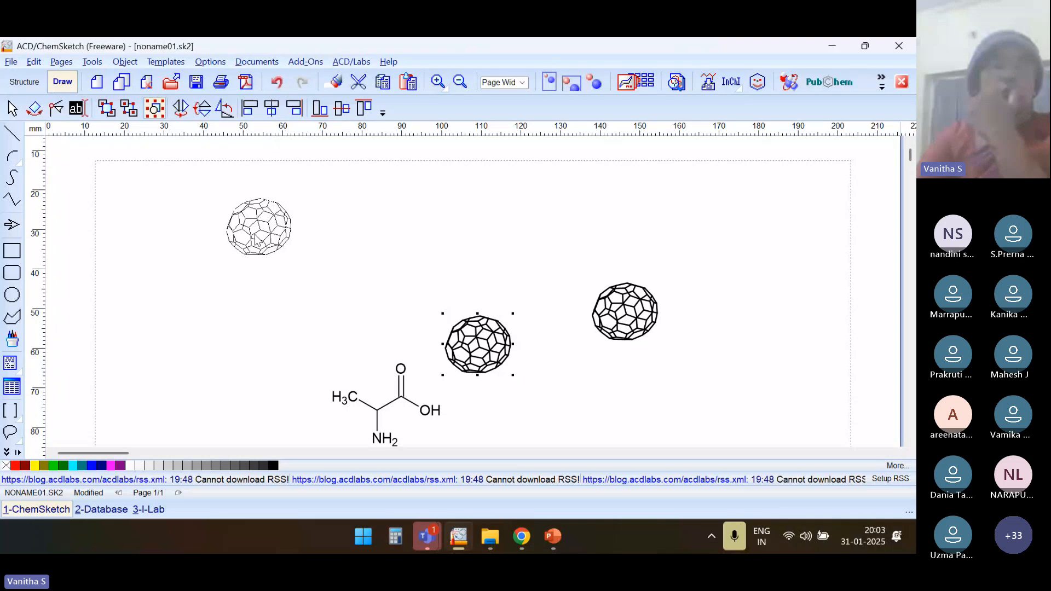
Return to Structure mode, add a benzene ring above the alanine and replace its lowest carbon with Na
left_click(24, 82)
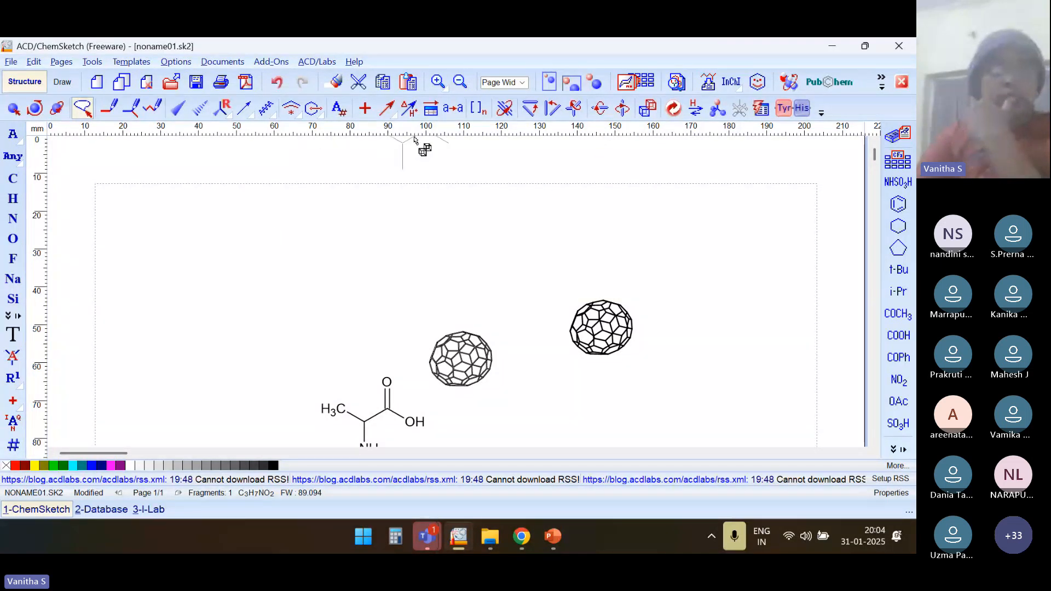
left_click(892, 206)
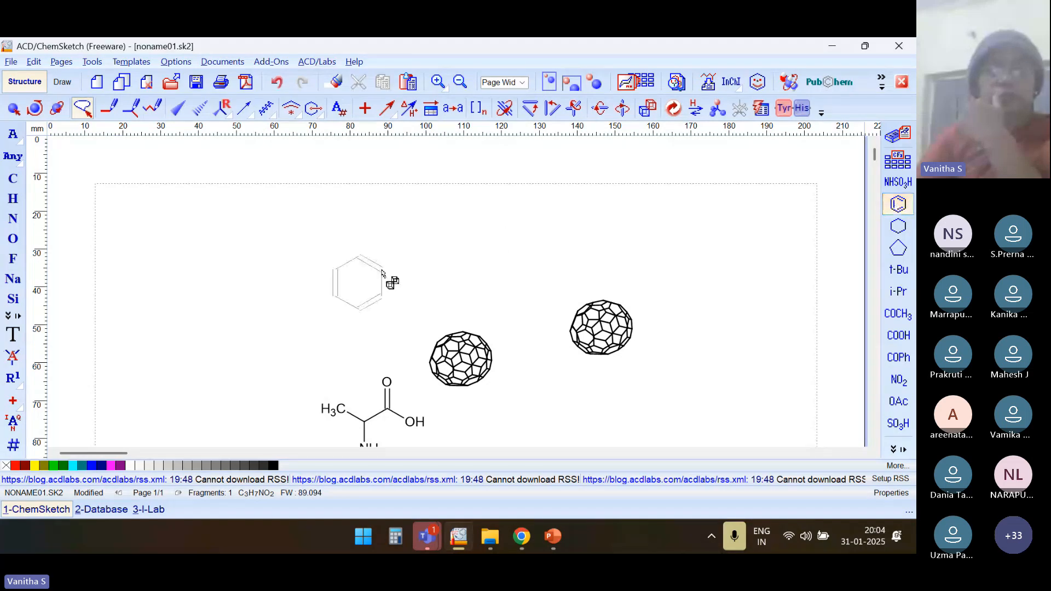
left_click(390, 283)
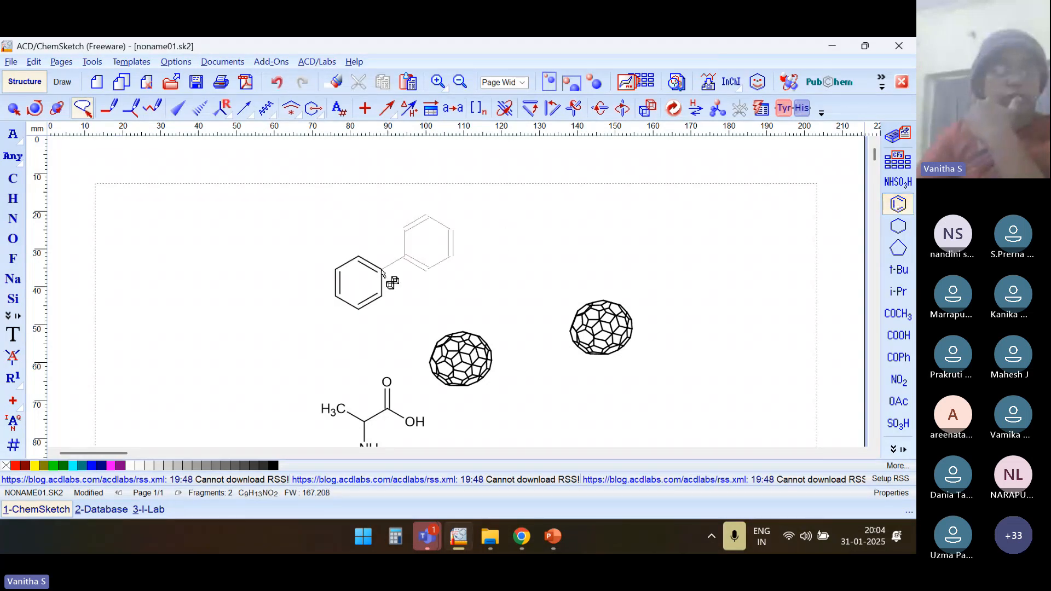
left_click(18, 280)
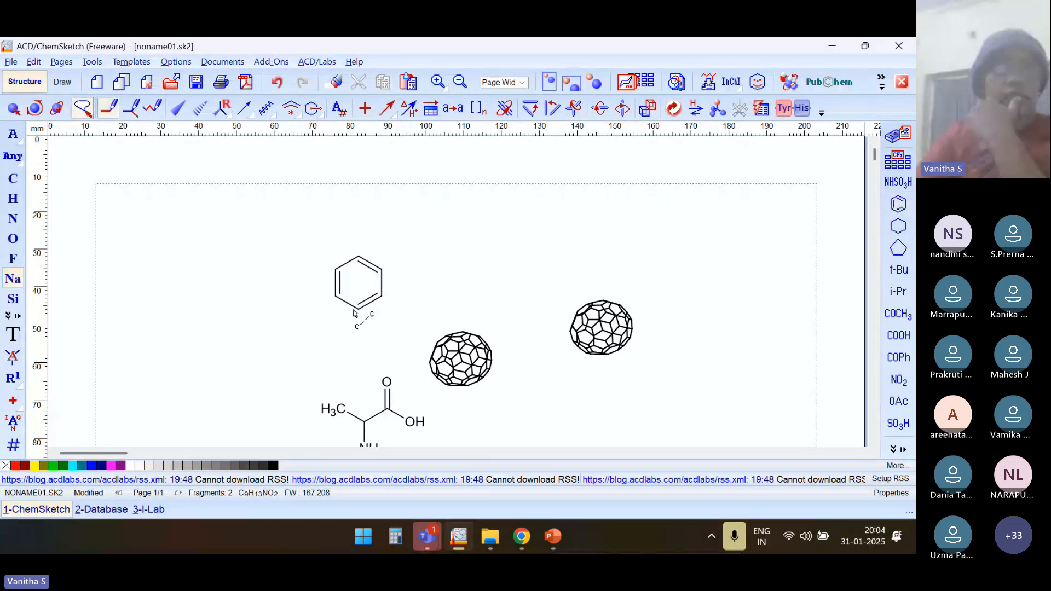
left_click(359, 311)
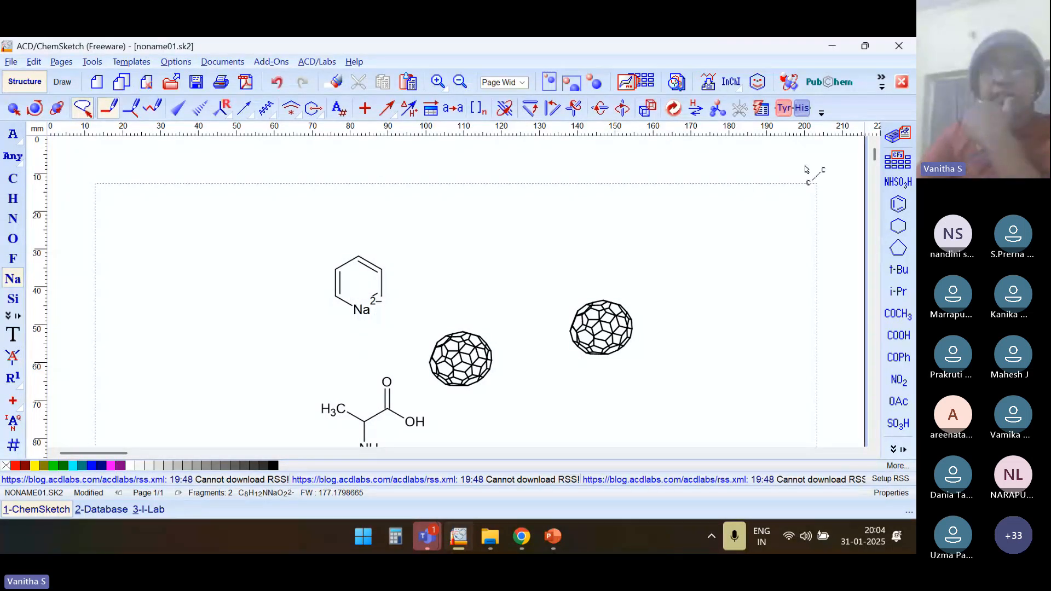
Add a second benzene ring above the farther fullerene and bond an Na atom to its lower-right carbon
left_click(898, 204)
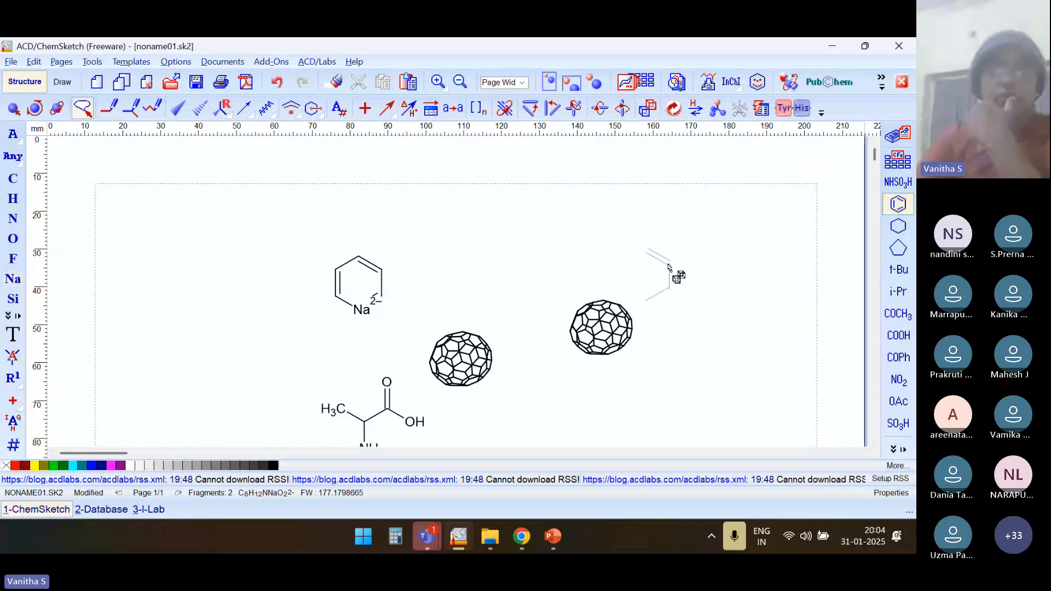
left_click(646, 245)
left_click(13, 279)
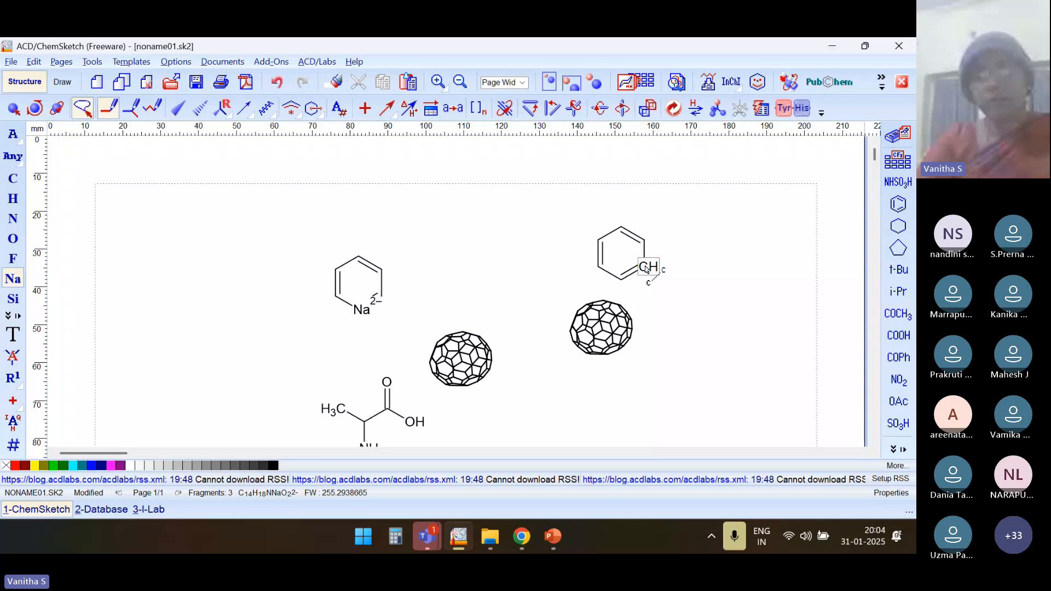
left_click_drag(647, 268, 680, 279)
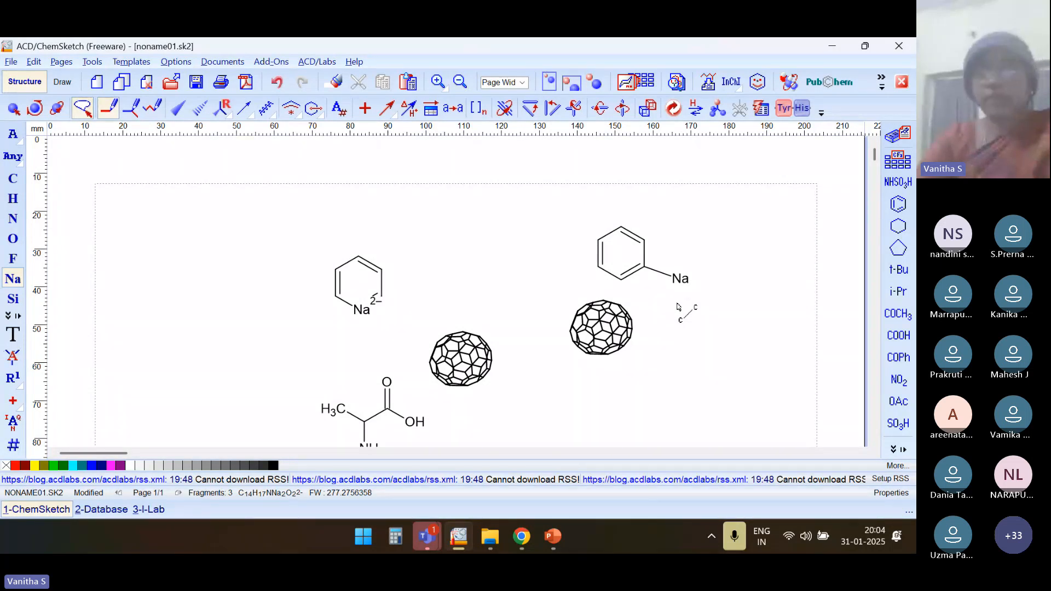
Place a BOC protecting group from the Table of Radicals between the Na-containing ring and the Na-substituted benzene
left_click(904, 164)
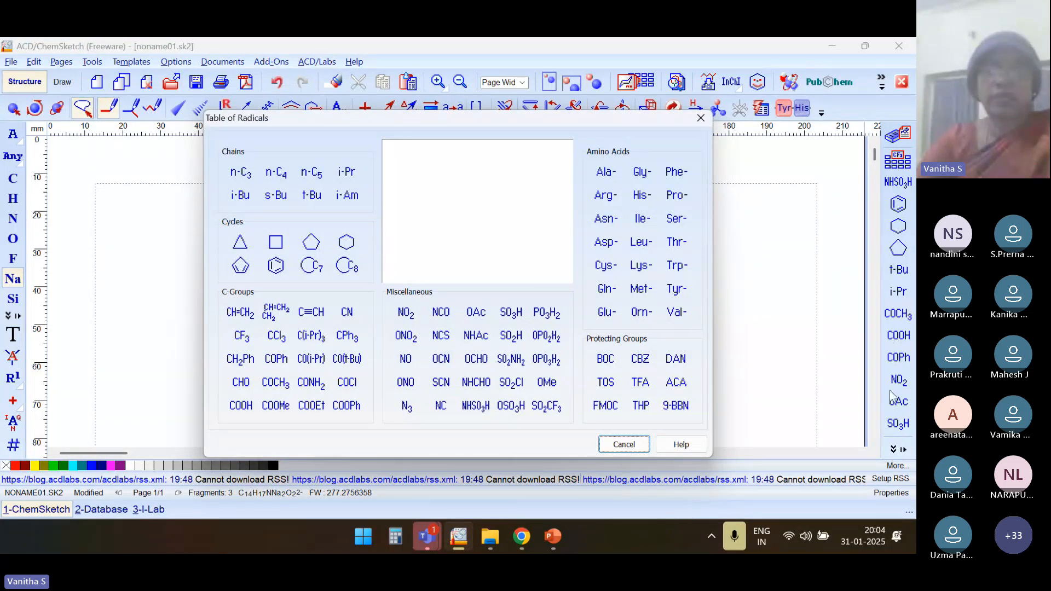
left_click(605, 359)
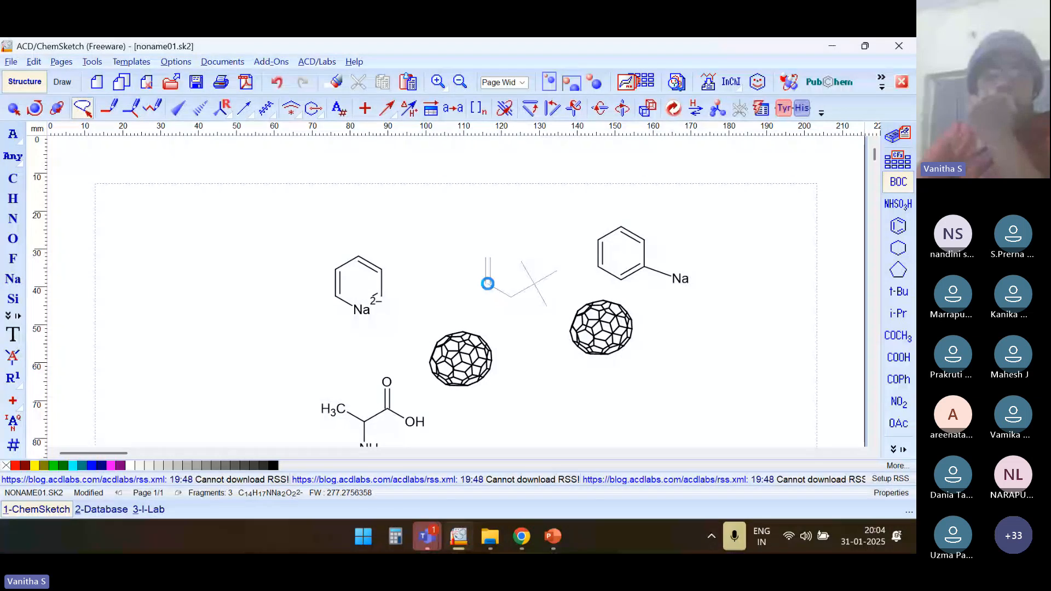
left_click(489, 286)
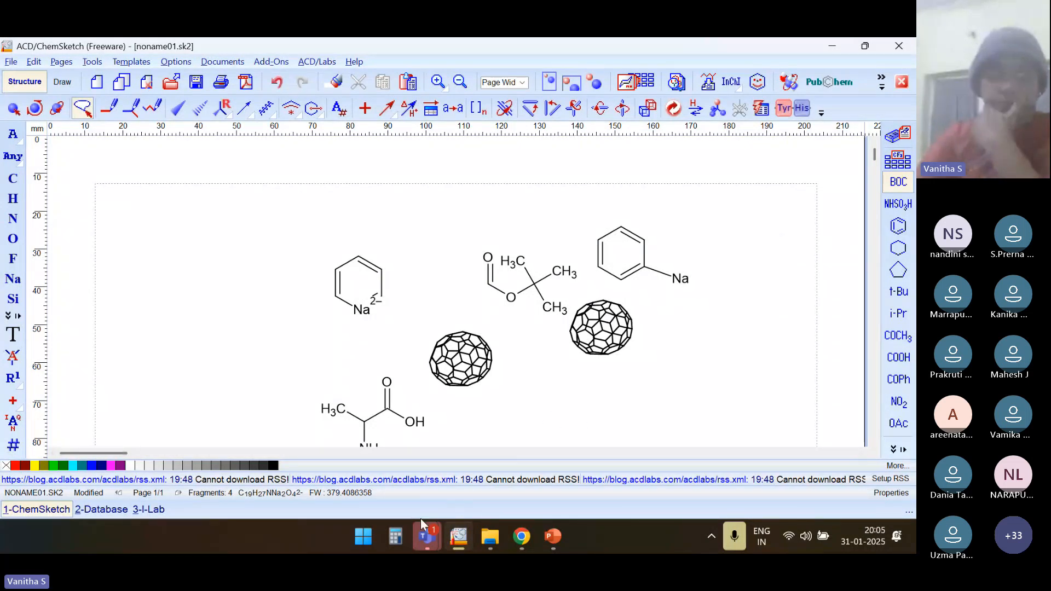
Switch to the Bioinformatics Tools meeting in Microsoft Teams and check the meeting chat
mouse_move(420, 526)
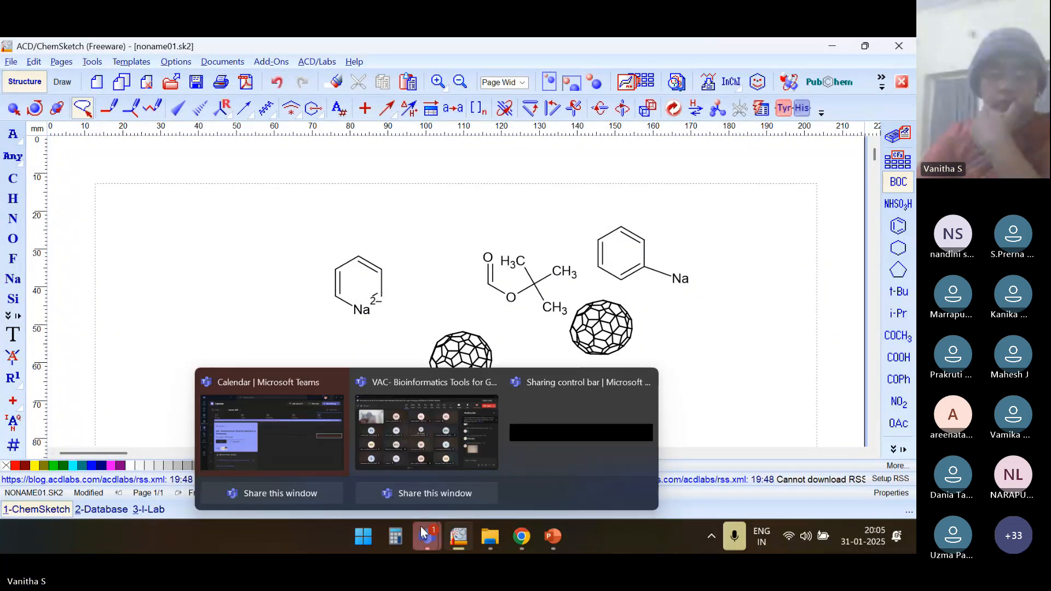
left_click(429, 452)
mouse_move(429, 452)
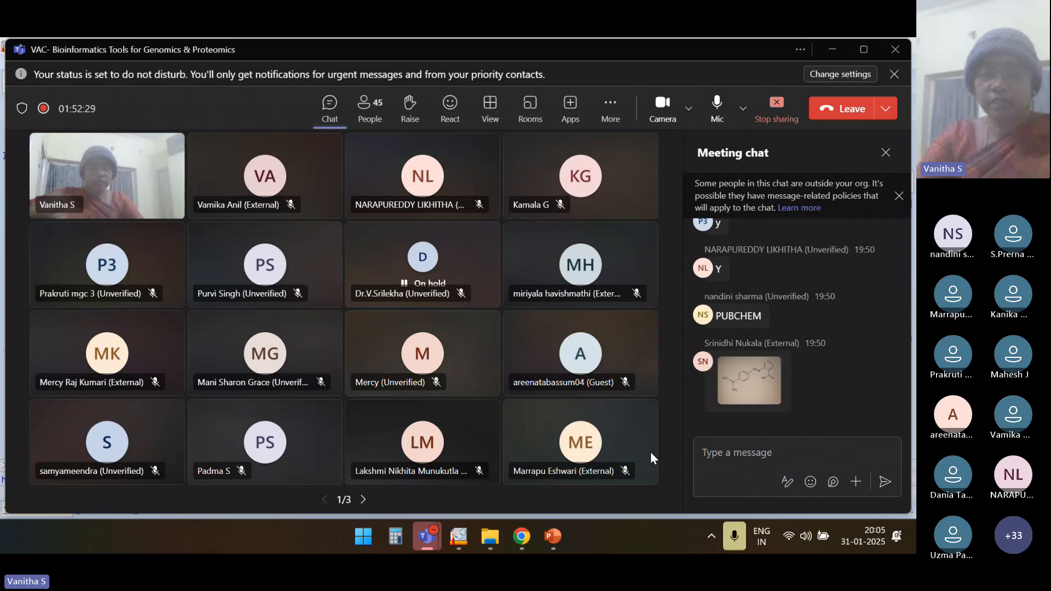
Switch to Chrome, load google.com in a new tab, search for "pubchem sketcher" and open the PubChem Sketcher page
mouse_move(546, 550)
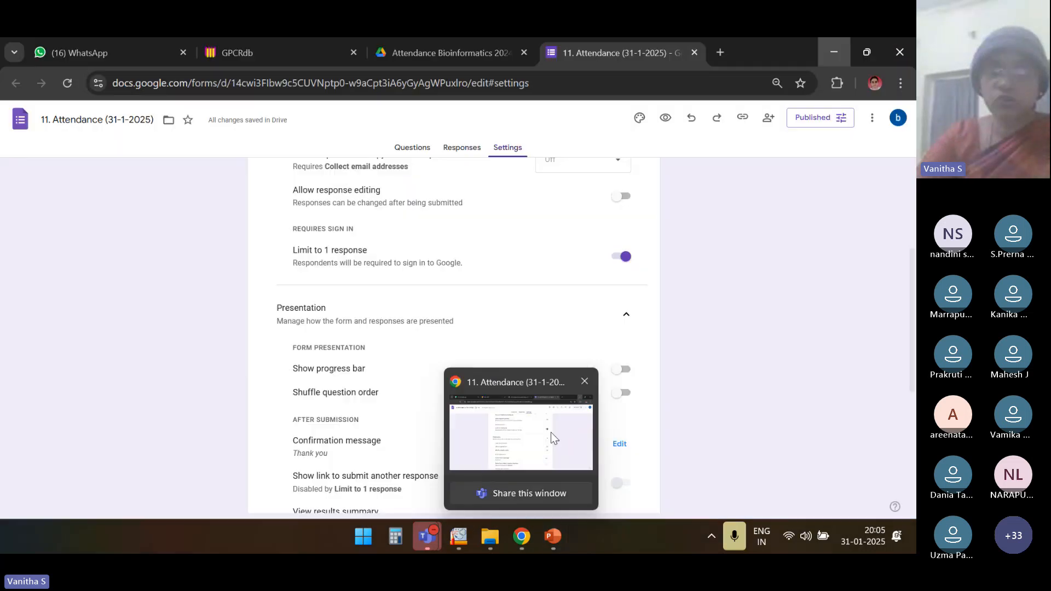
left_click(551, 432)
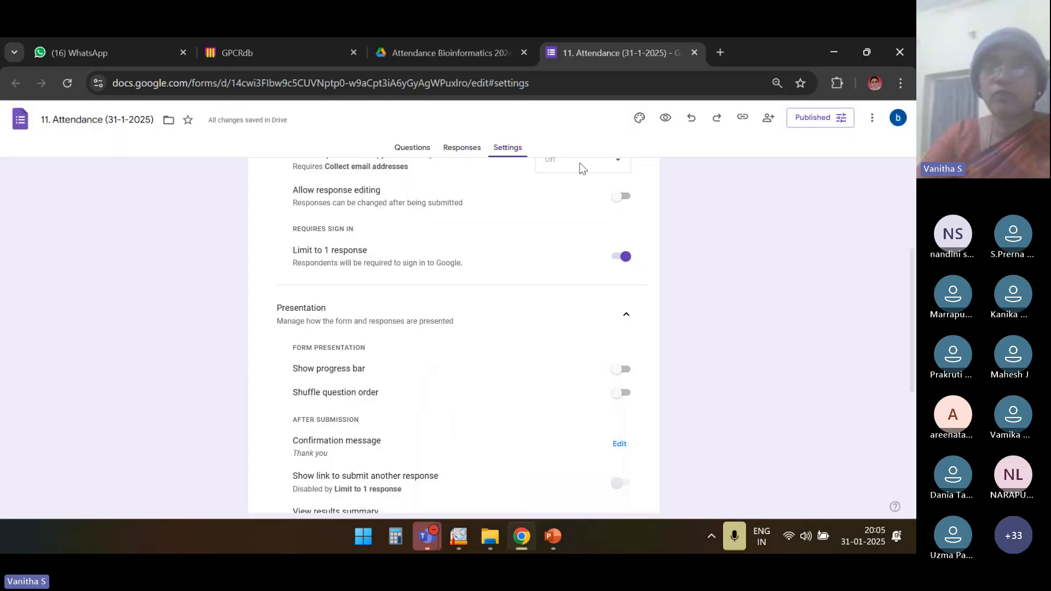
left_click(721, 52)
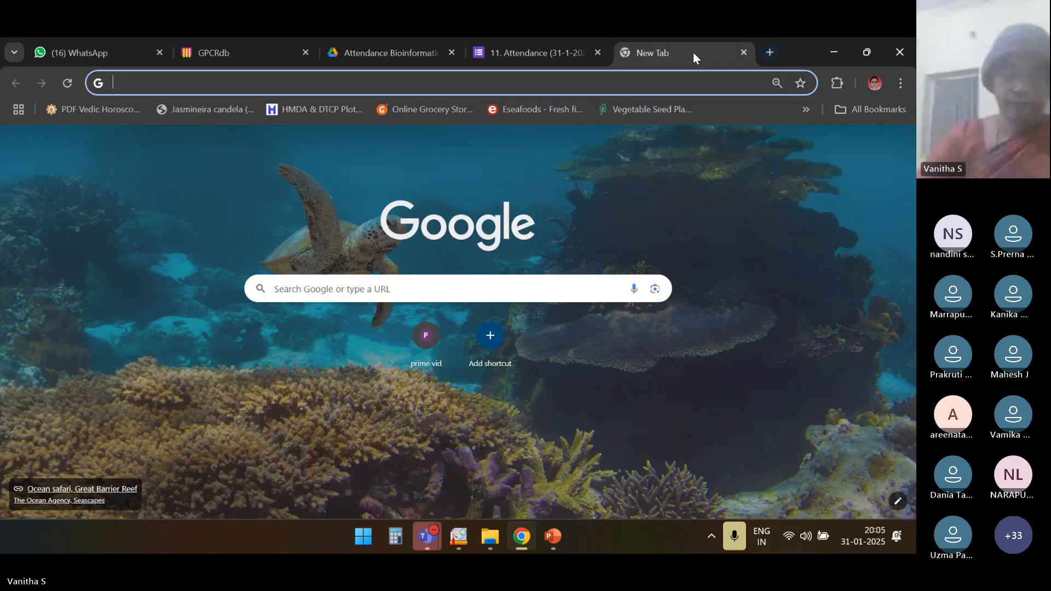
type("google.com")
key("Return")
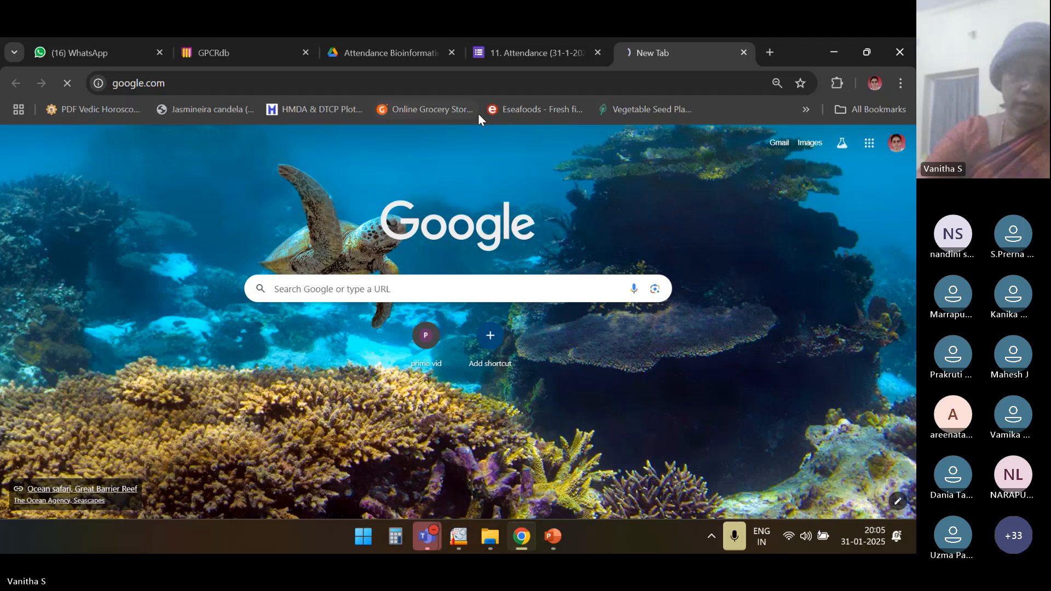
type("p")
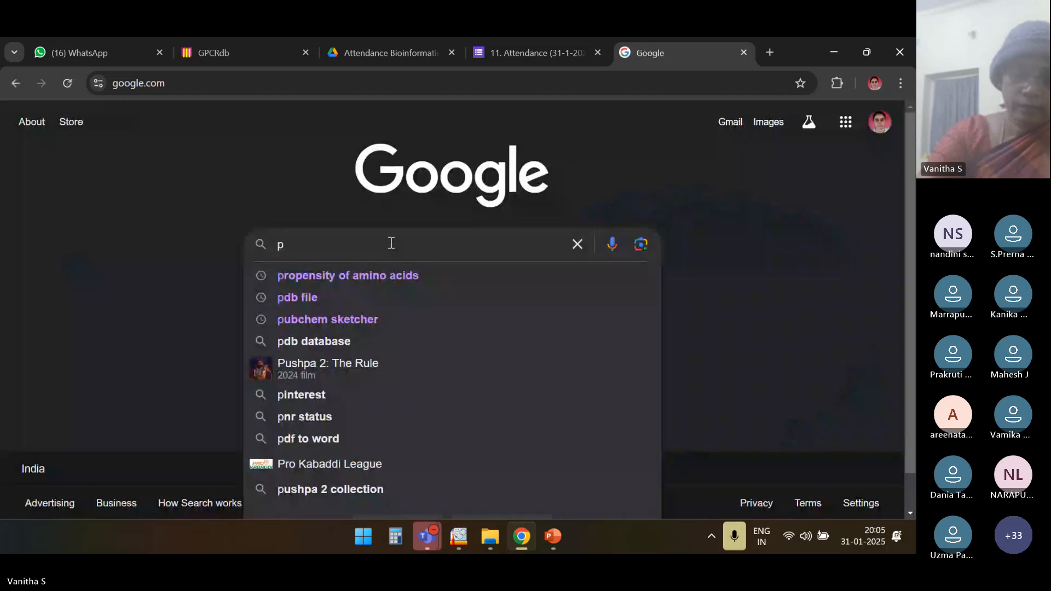
type("ubche")
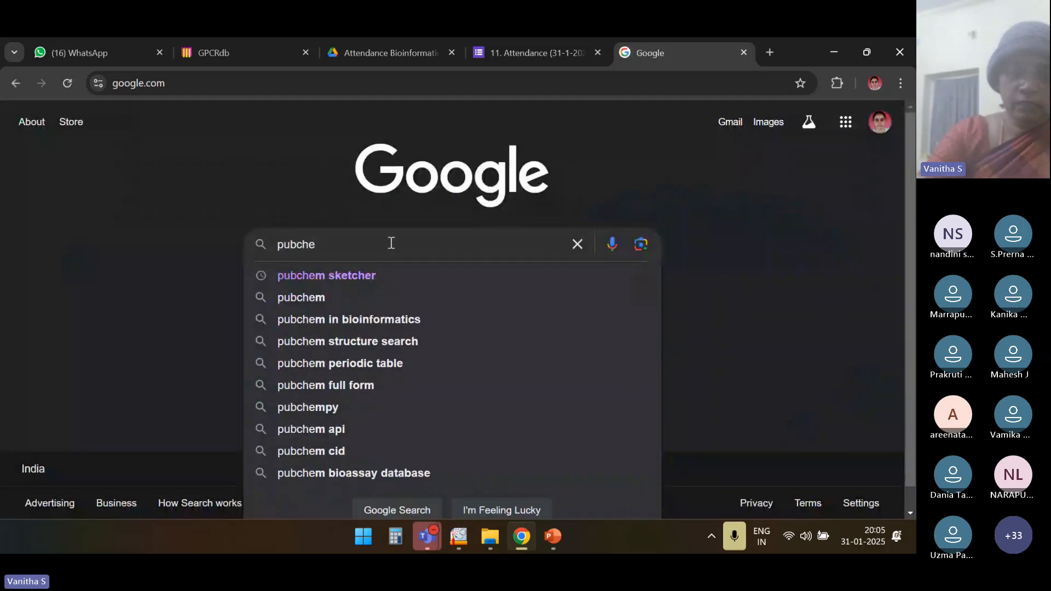
left_click(347, 274)
left_click(172, 260)
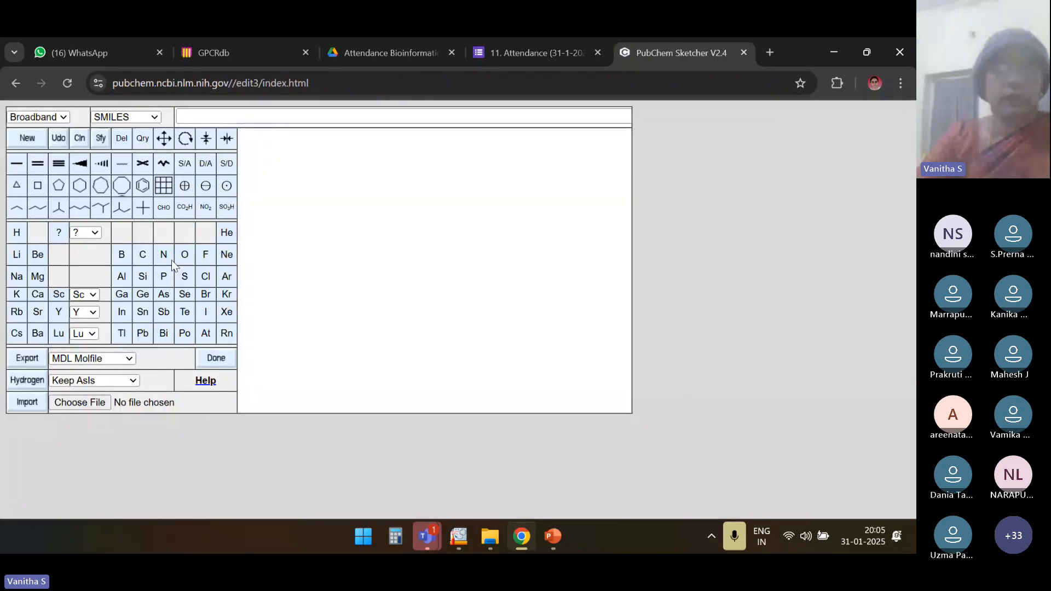
Draw a benzene ring in the upper middle of the canvas and attach a sec-butyl chain to its lowest carbon
left_click(141, 188)
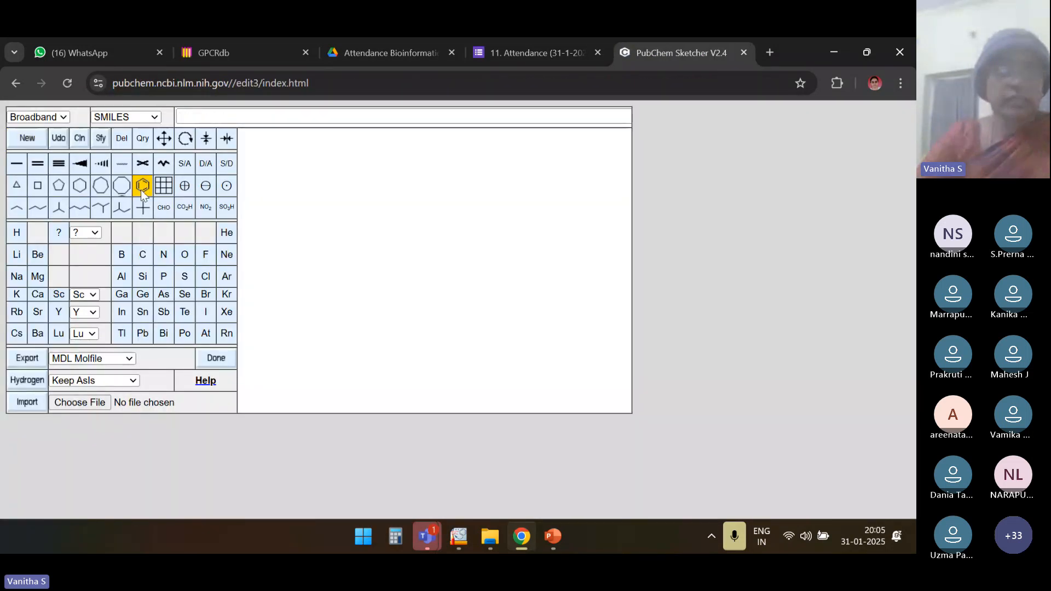
left_click(376, 218)
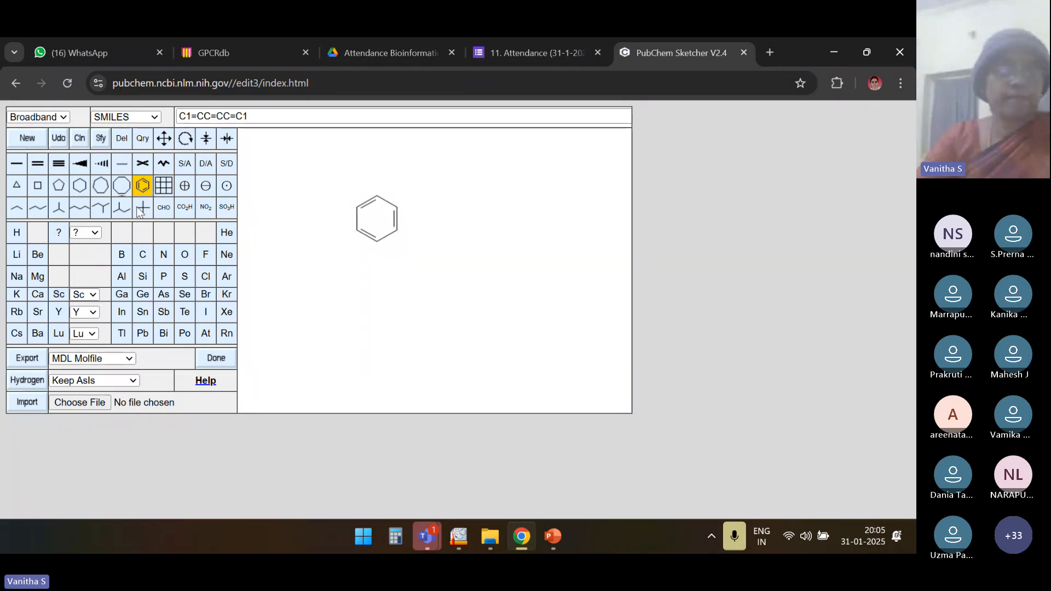
left_click(120, 210)
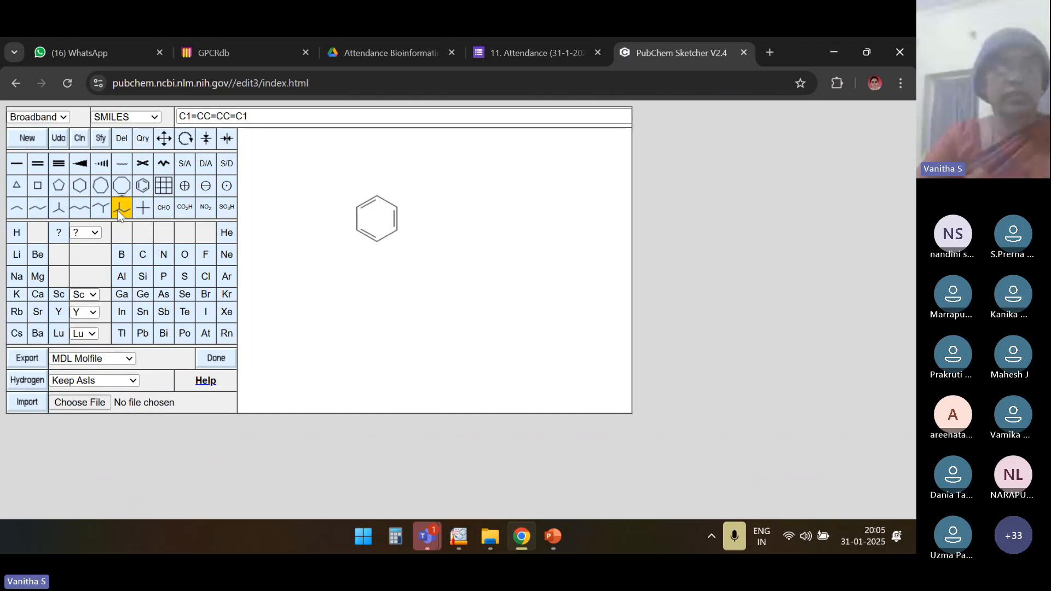
left_click(376, 241)
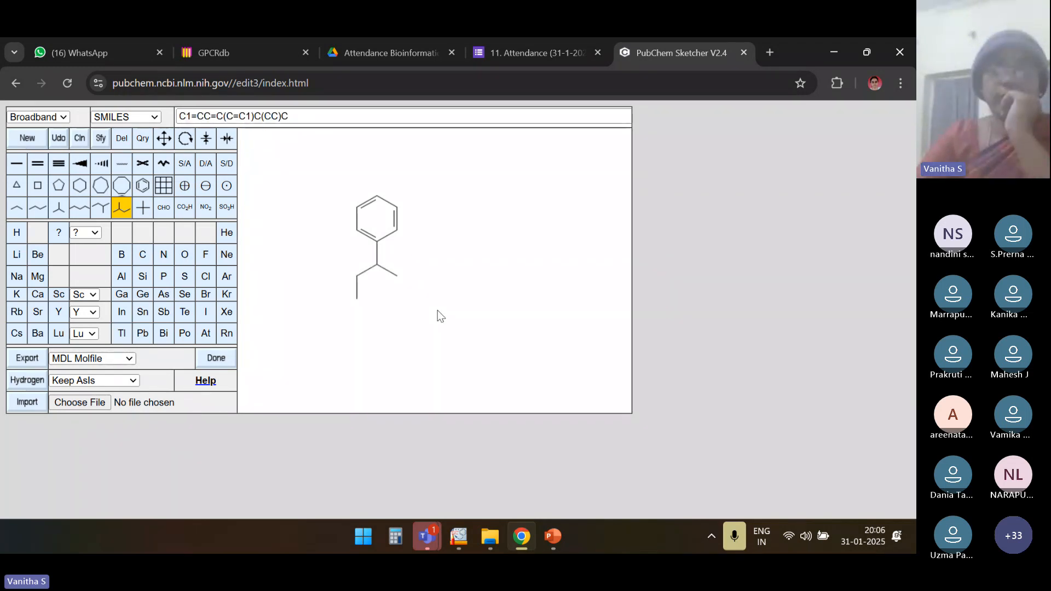
Place a separate branched carbon chain beside the benzene molecule, and delete it
left_click(469, 261)
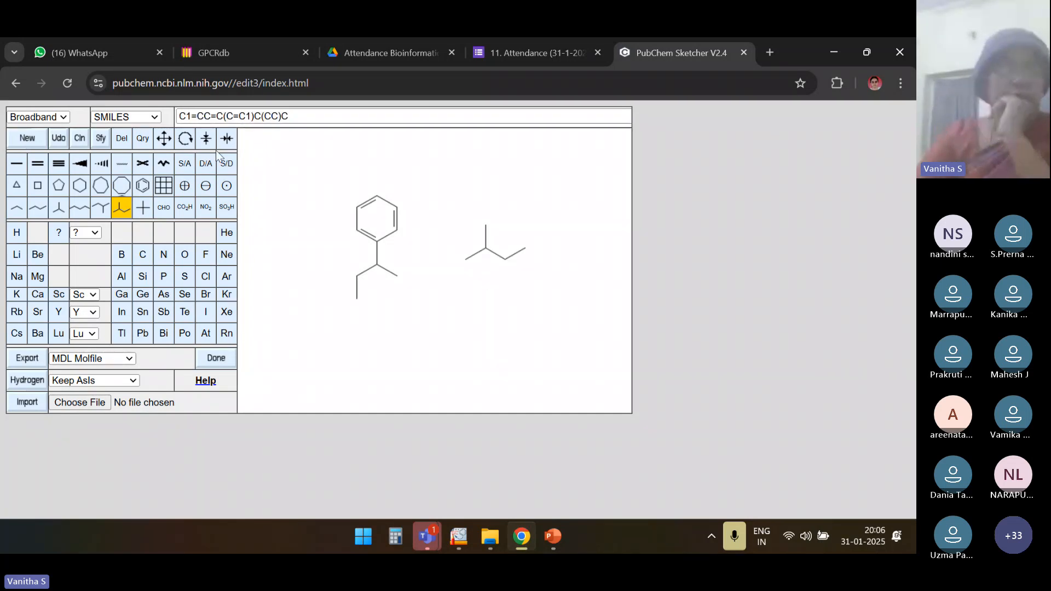
left_click(117, 141)
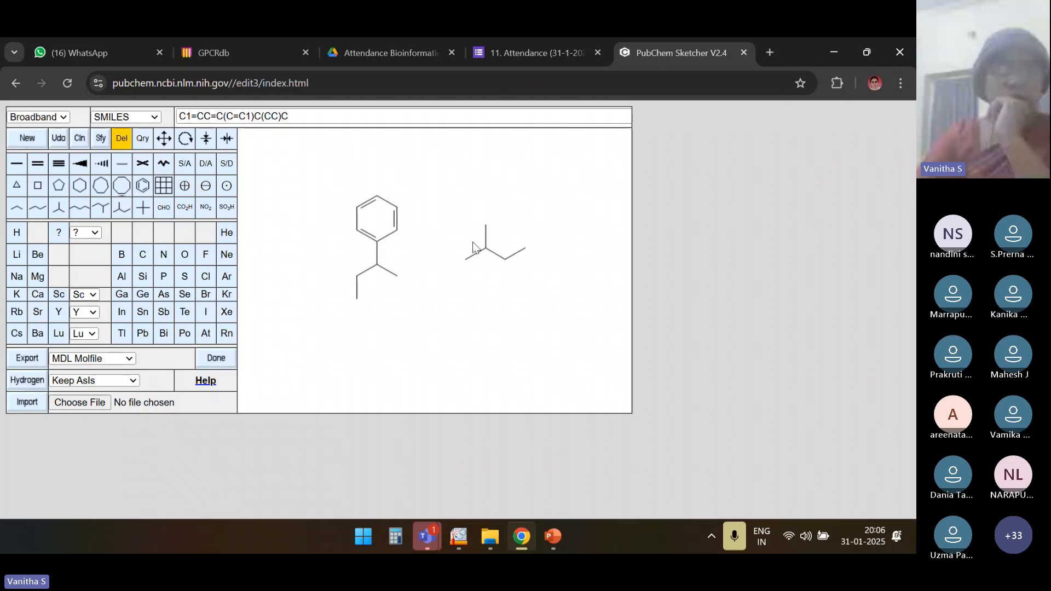
left_click(481, 245)
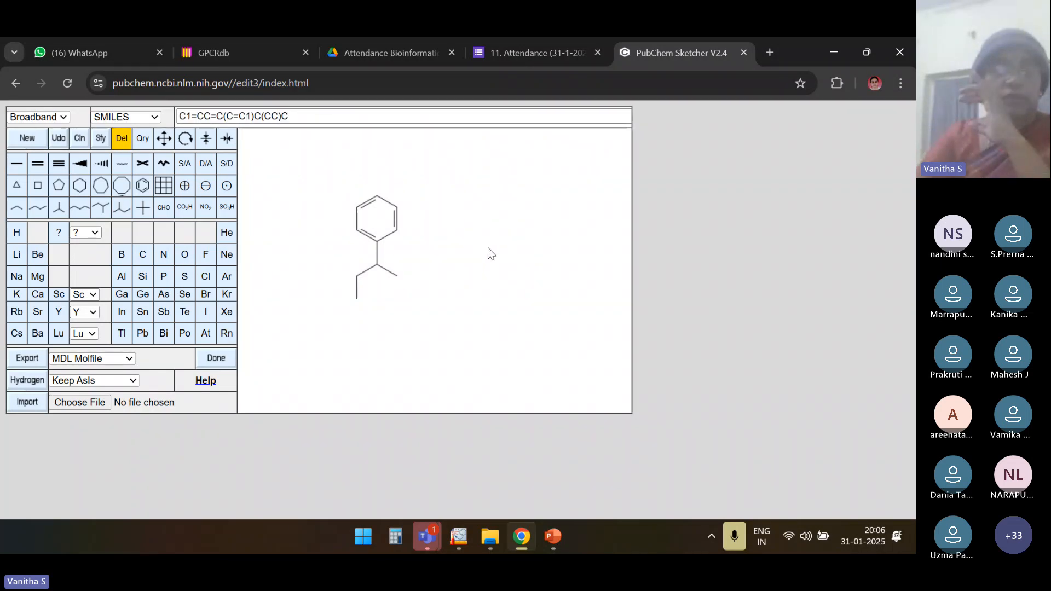
Bond a phosphorus atom to the lower-right carbon of the benzene ring
left_click(167, 278)
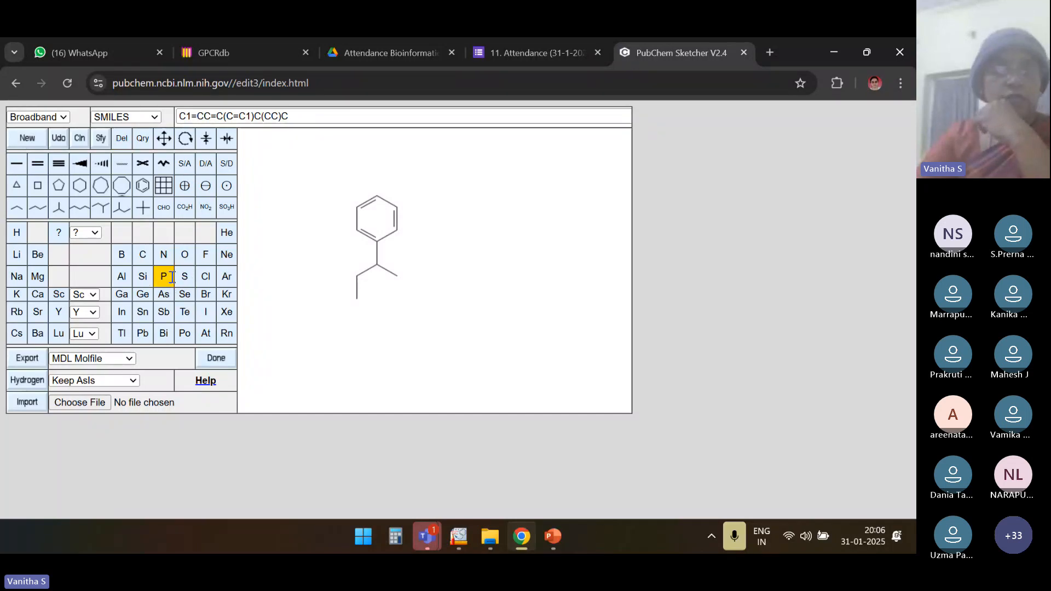
left_click(398, 232)
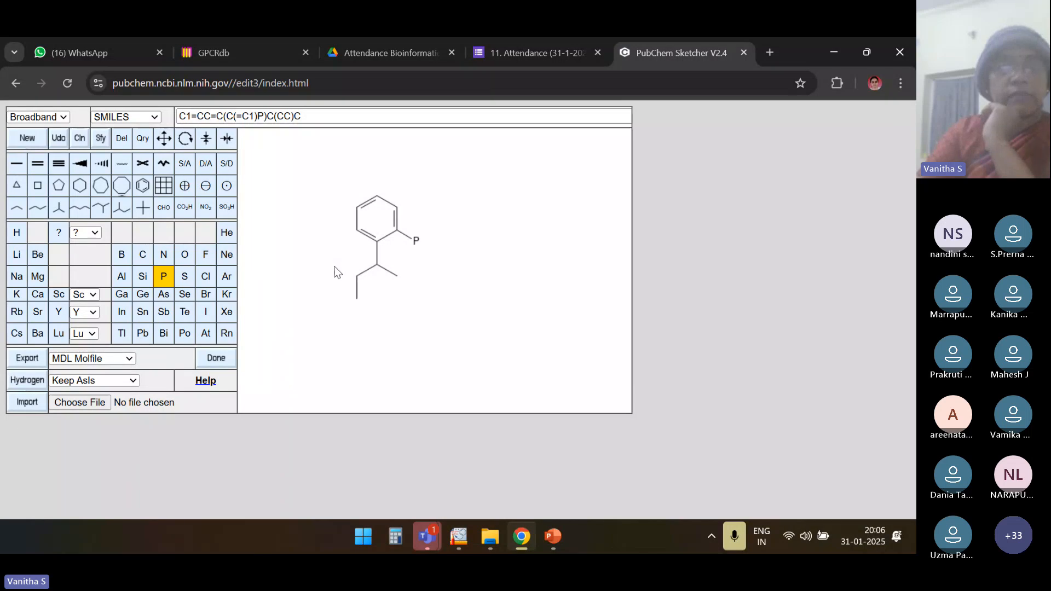
Check the meeting chat in Microsoft Teams for new requests, and return to ChemSketch
mouse_move(429, 533)
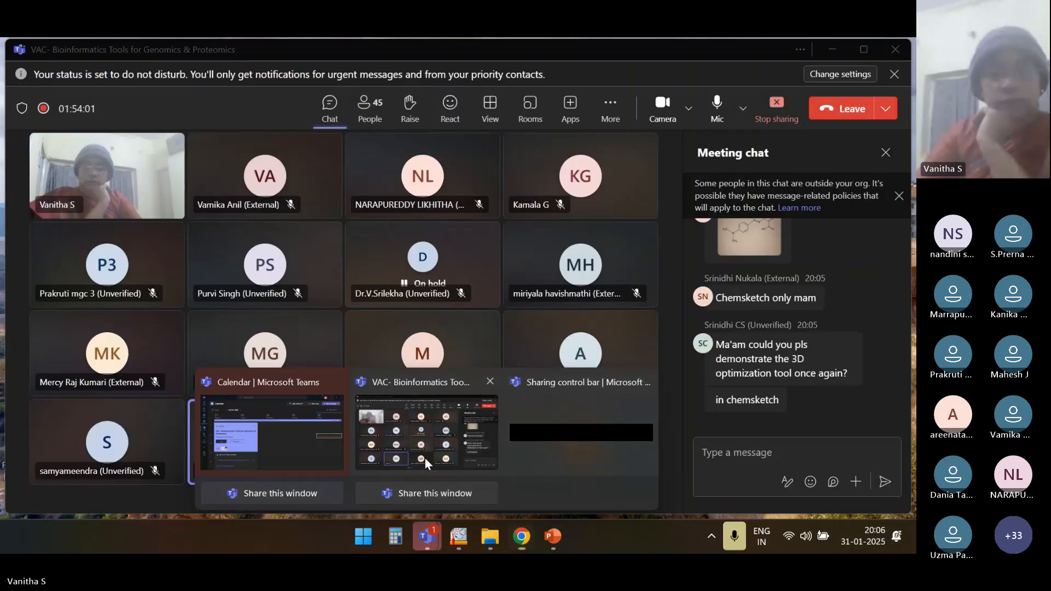
left_click(424, 458)
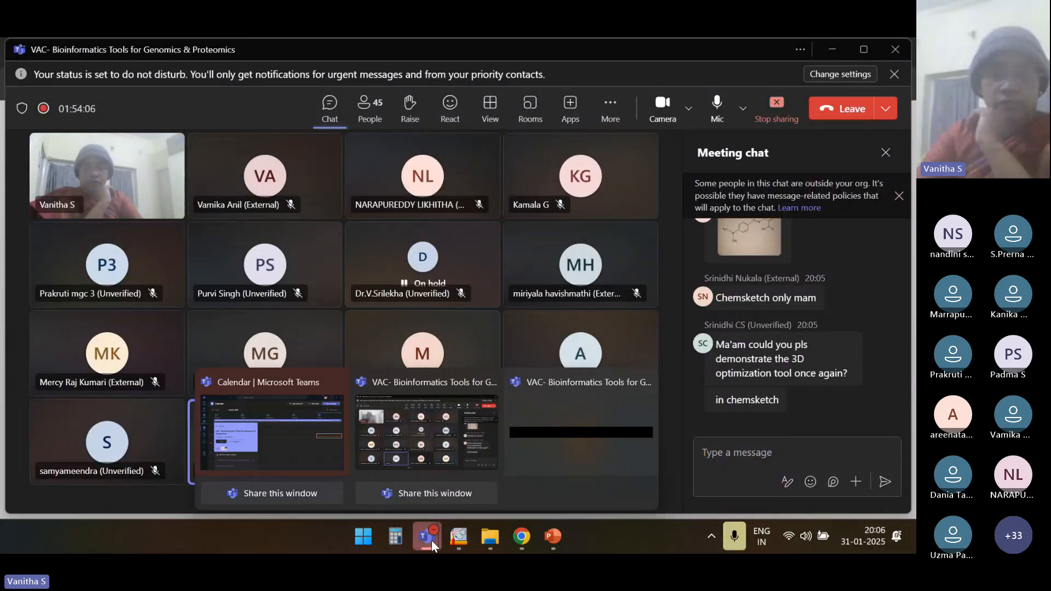
mouse_move(455, 540)
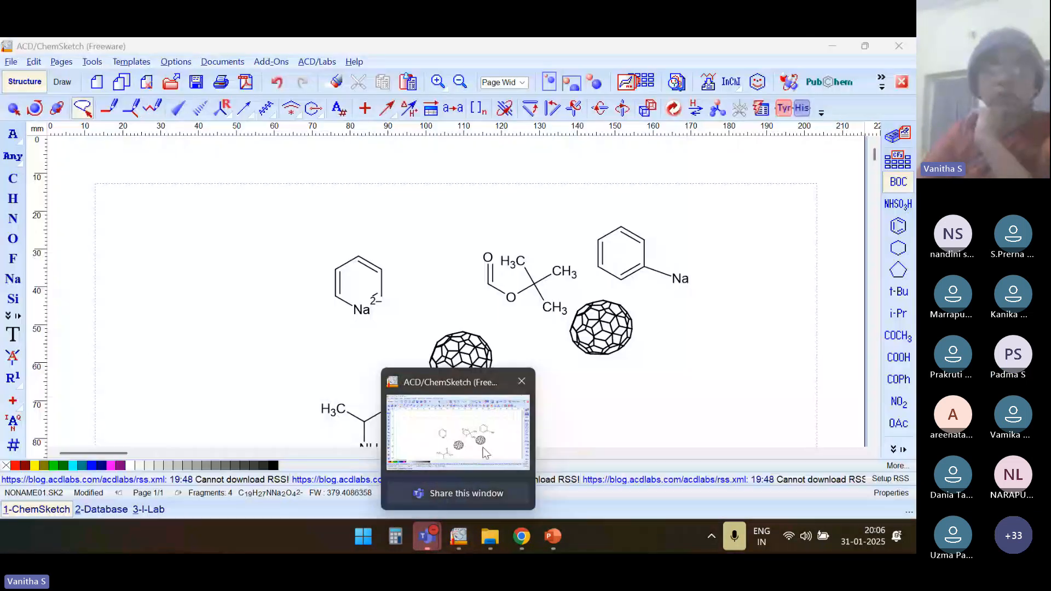
left_click(484, 452)
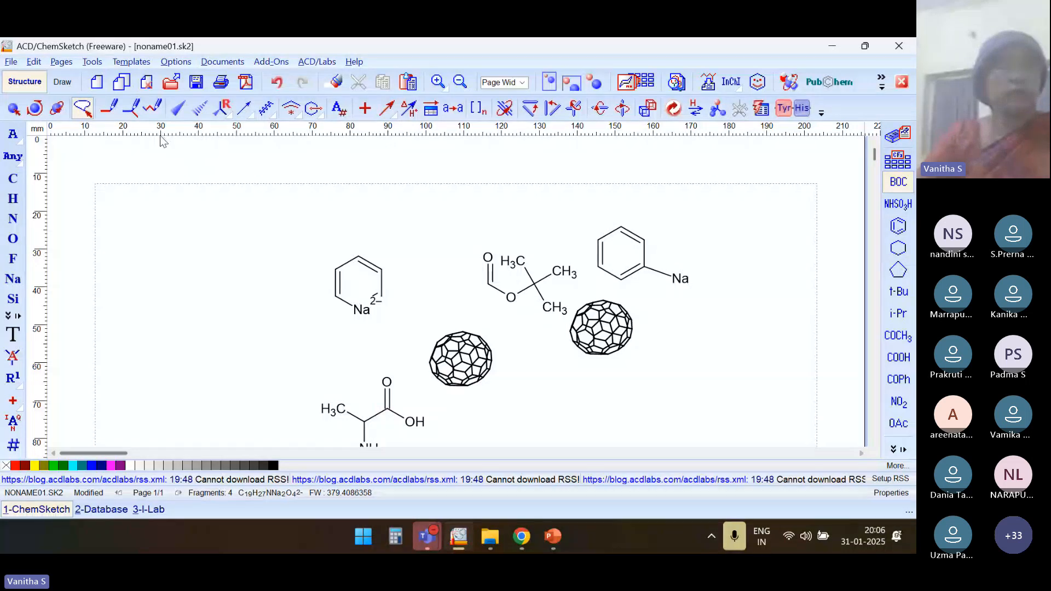
Clear the page by selecting and deleting all the rings, the BOC group, both fullerenes and the alanine
left_click(85, 112)
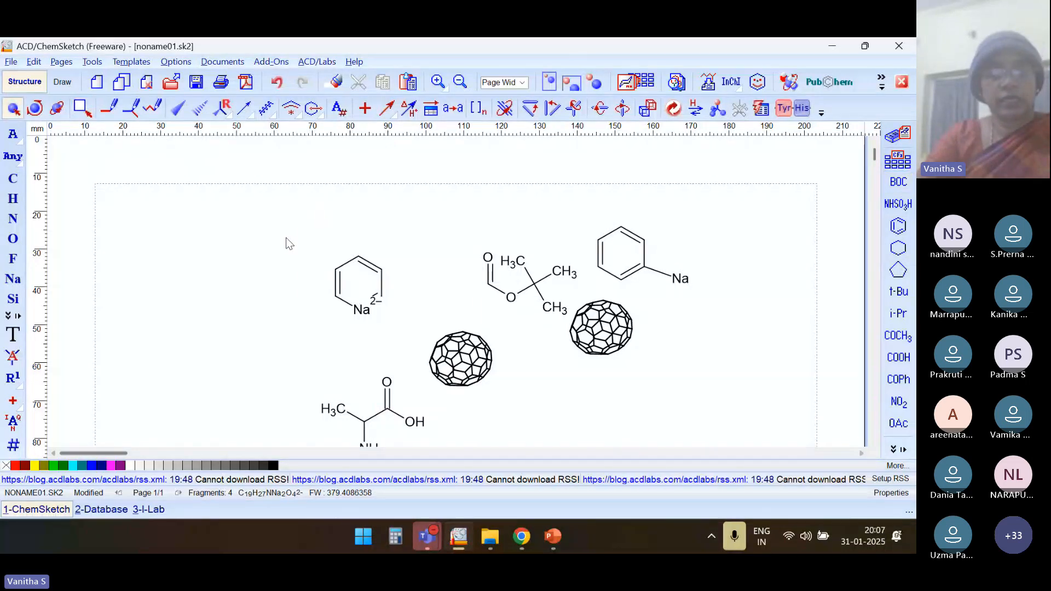
left_click_drag(299, 214, 780, 381)
key("Delete")
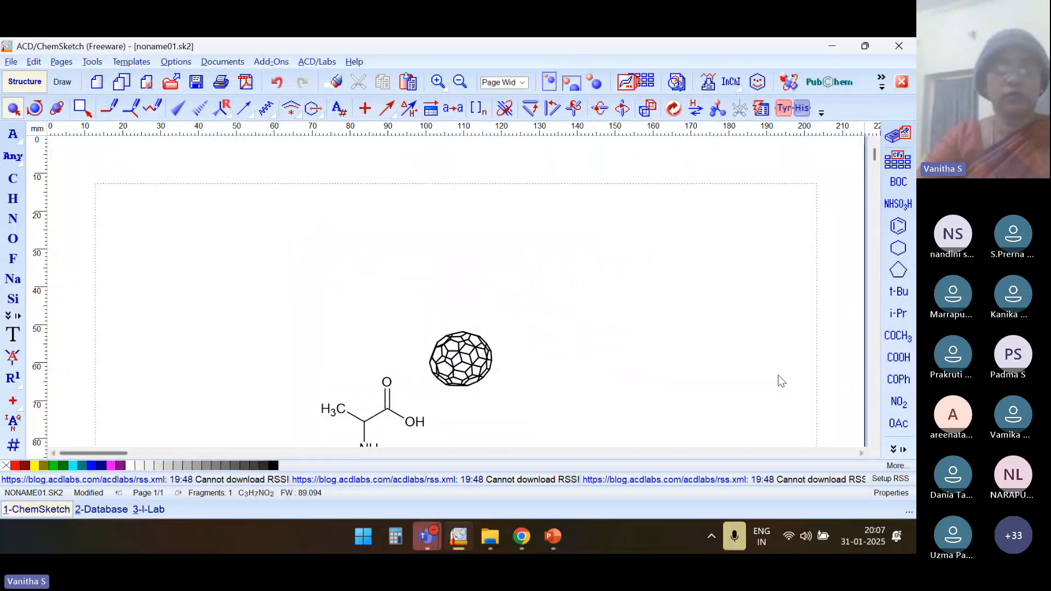
scroll(417, 318, "down", 1)
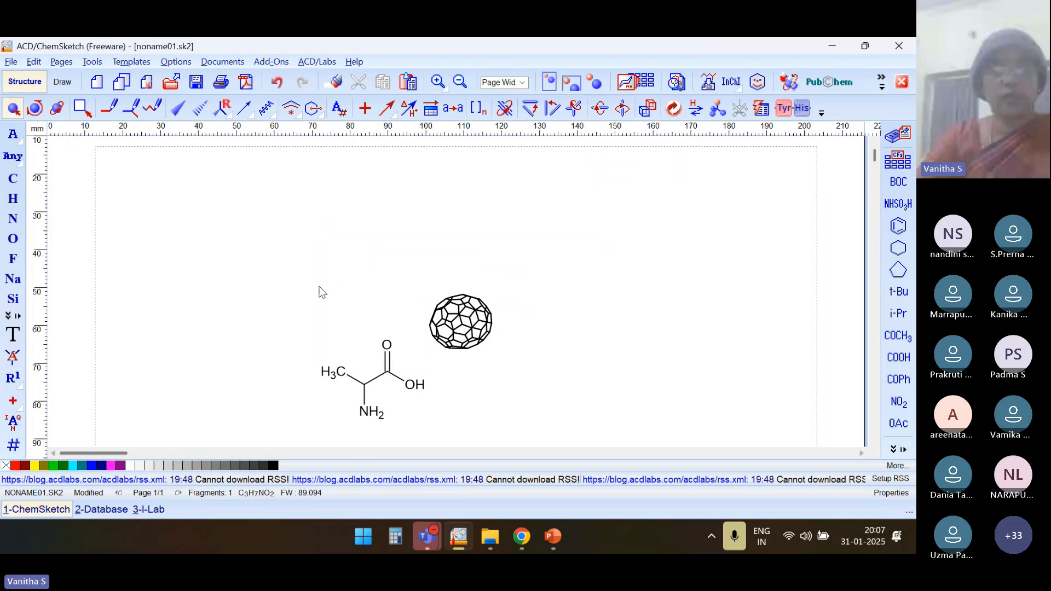
mouse_move(322, 292)
left_mouse_down()
mouse_move(336, 380)
mouse_move(570, 408)
left_mouse_up()
key("Delete")
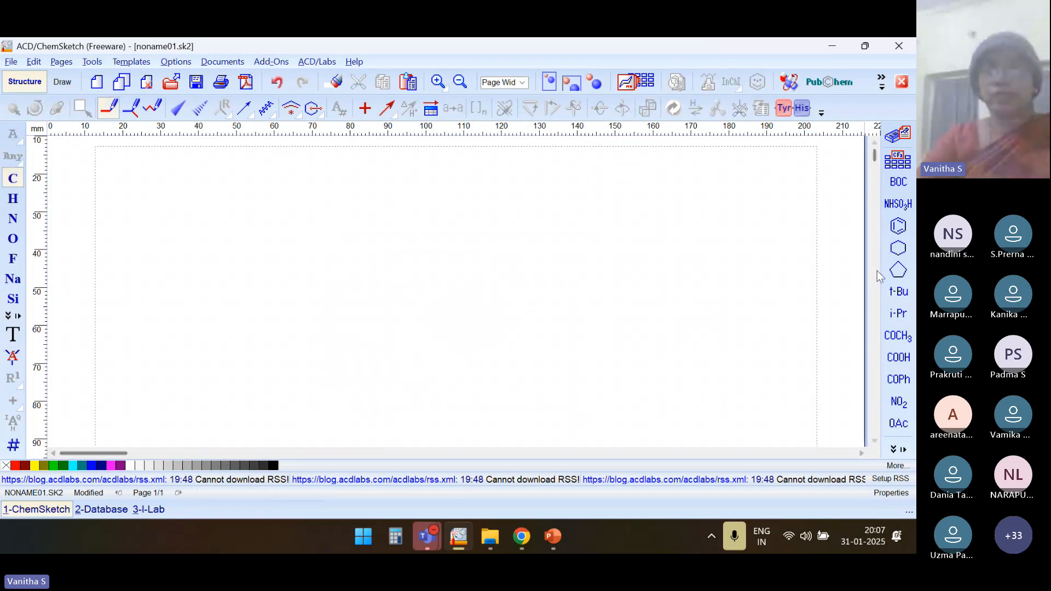
Draw a benzene ring, fuse a second ring to its right-hand bond and a third to the second ring's upper-right bond
left_click(898, 226)
left_click(440, 338)
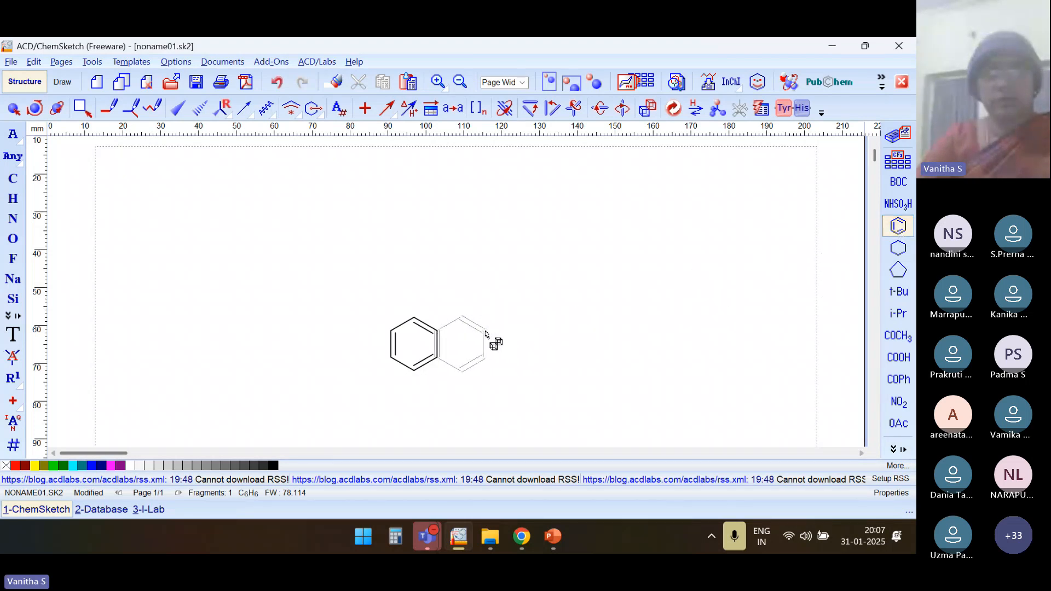
left_click(485, 333)
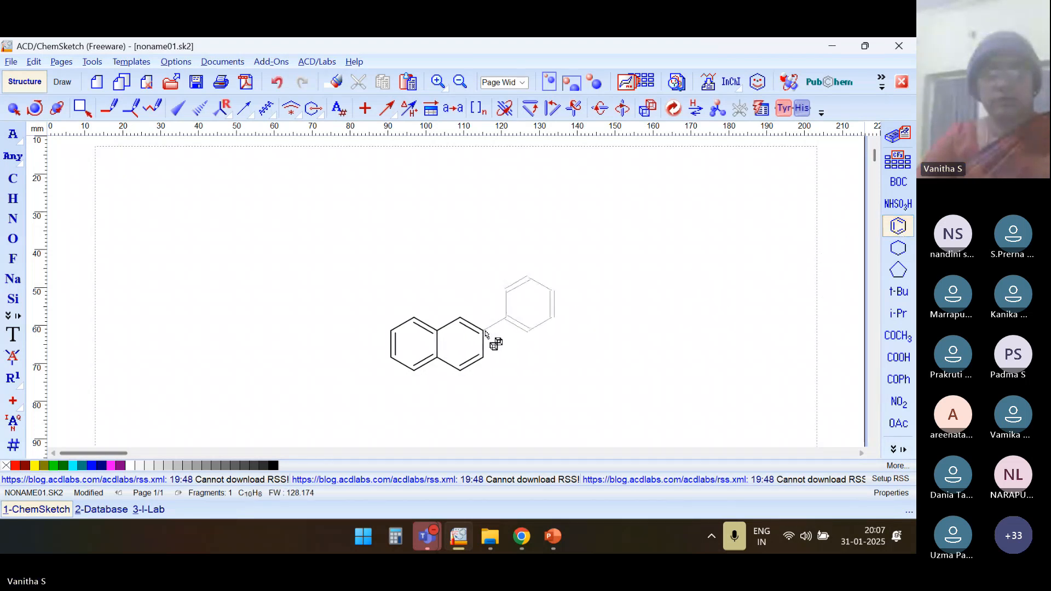
left_click(510, 296)
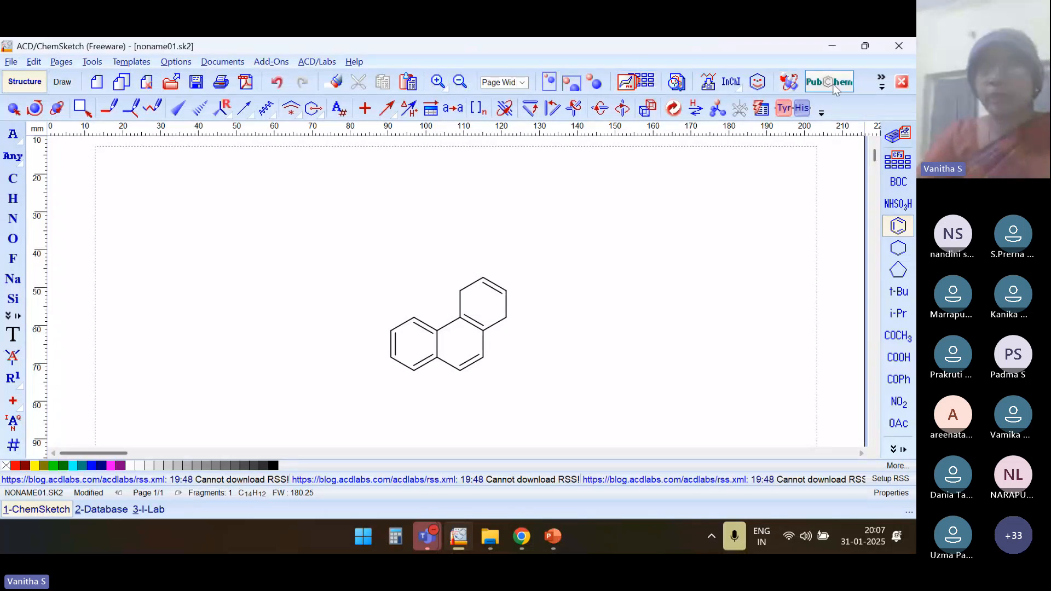
Open the fused three-ring molecule in the 3D Viewer and display it as wireframe and as sticks
left_click(791, 85)
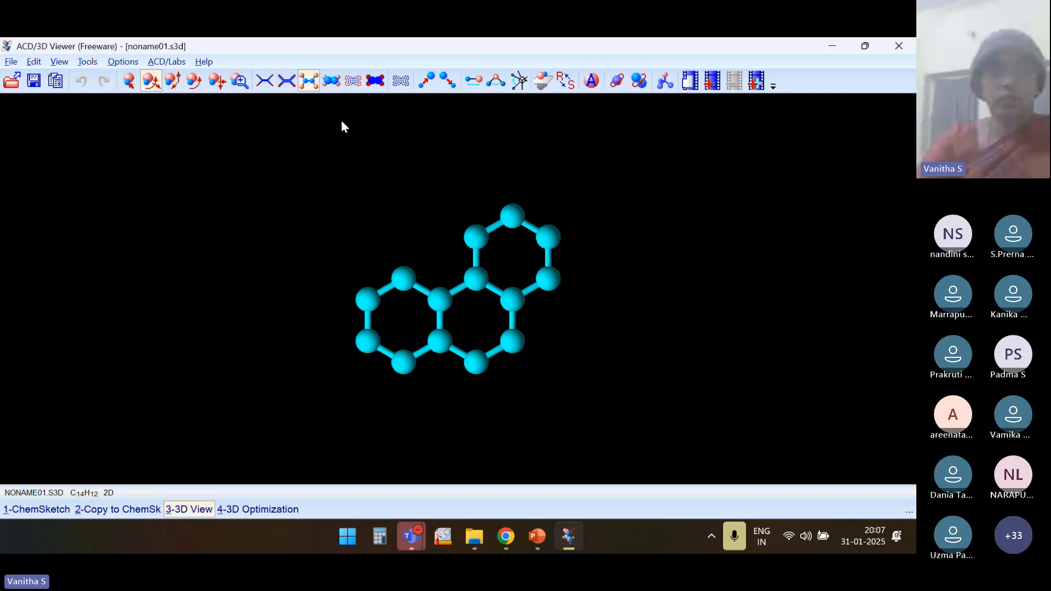
left_click(266, 82)
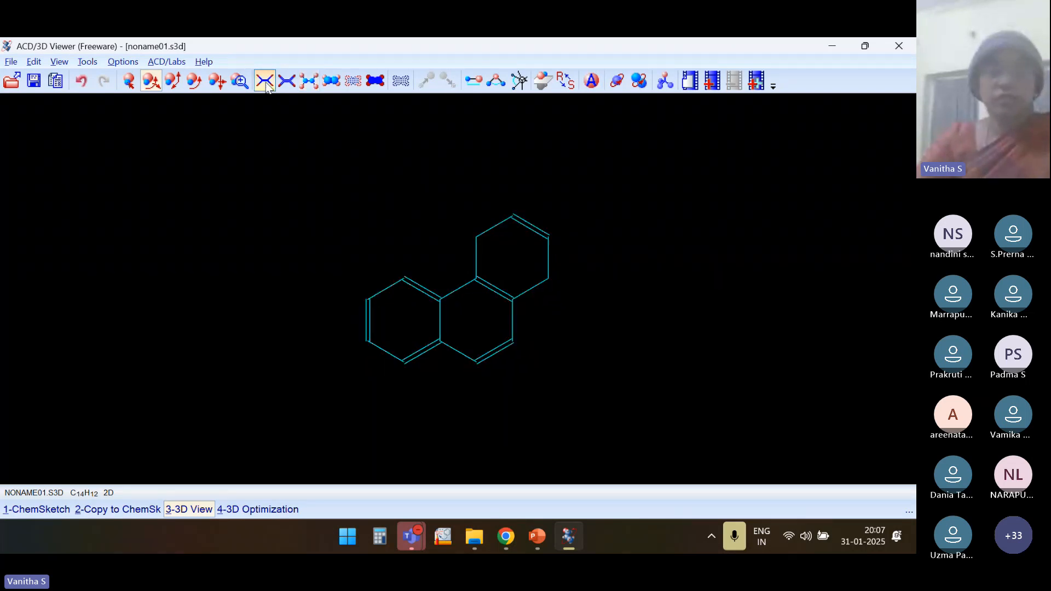
left_click(287, 84)
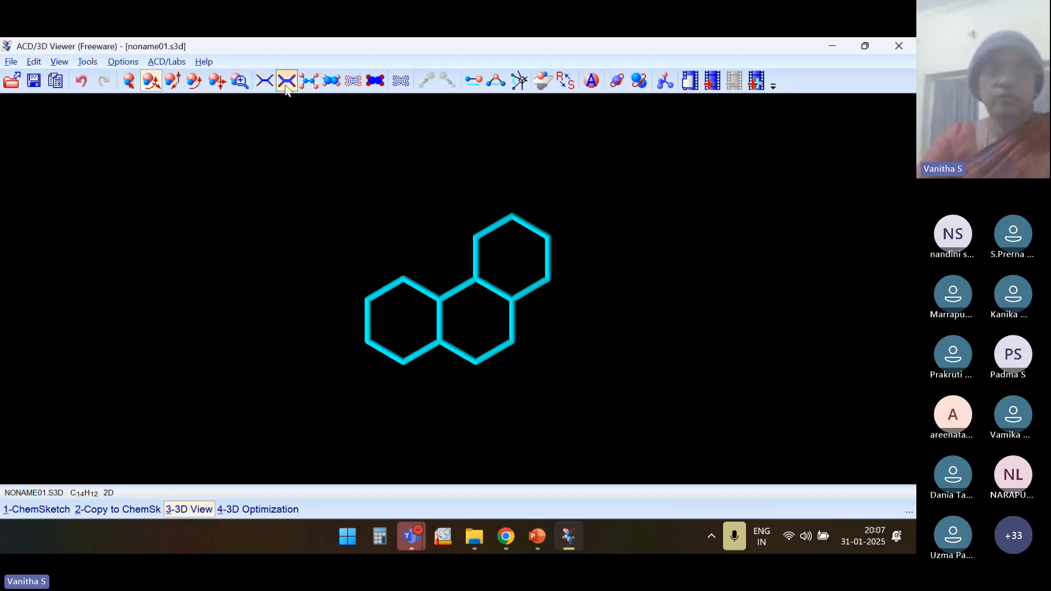
Show the fused three-ring molecule as balls and sticks, auto-rotate it with changing display styles, and activate the distance measurement tool
left_click(307, 88)
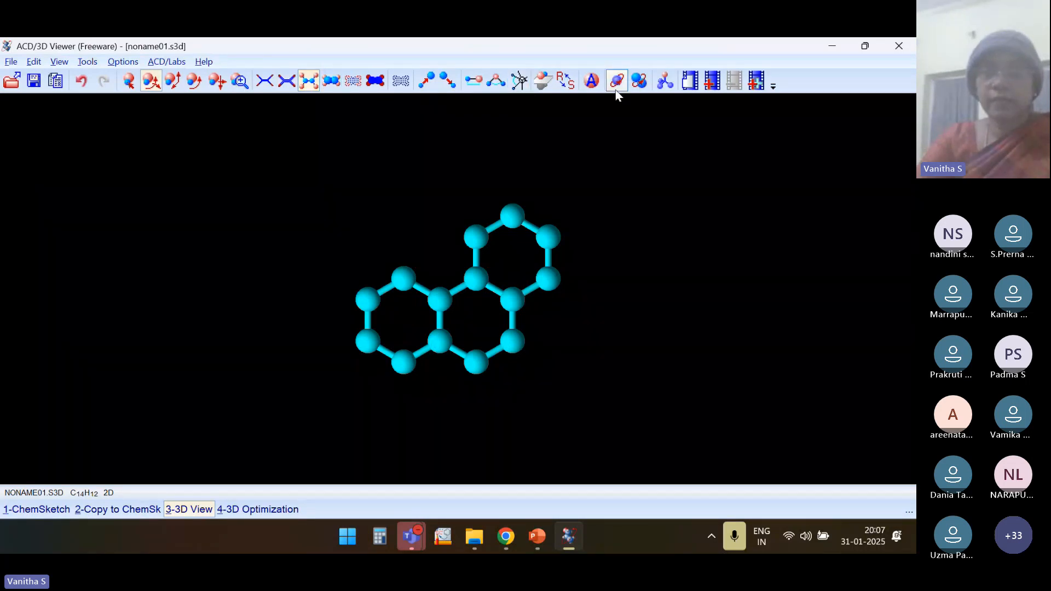
left_click(645, 84)
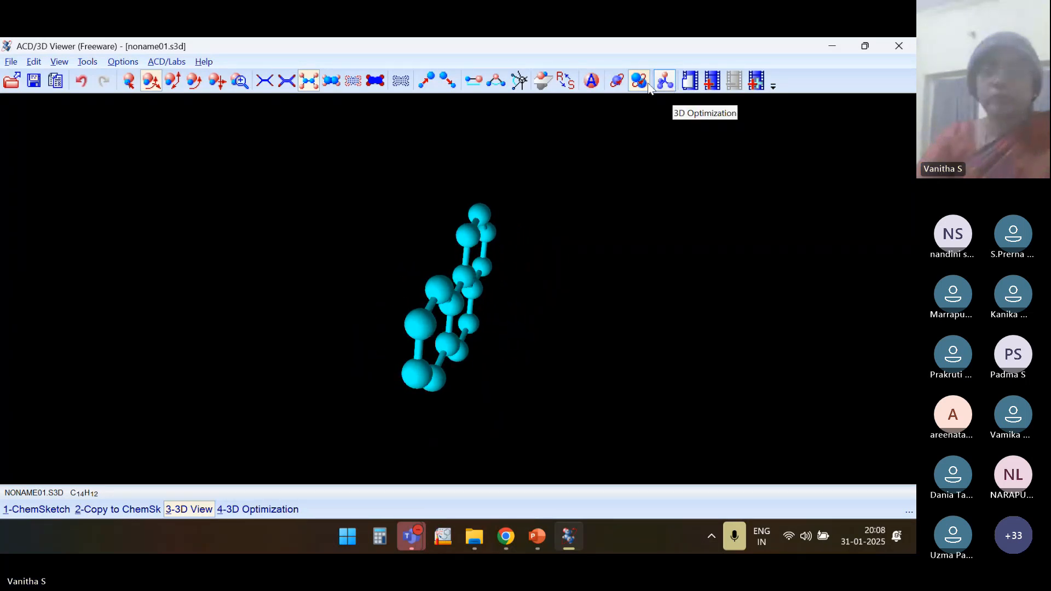
left_click(469, 83)
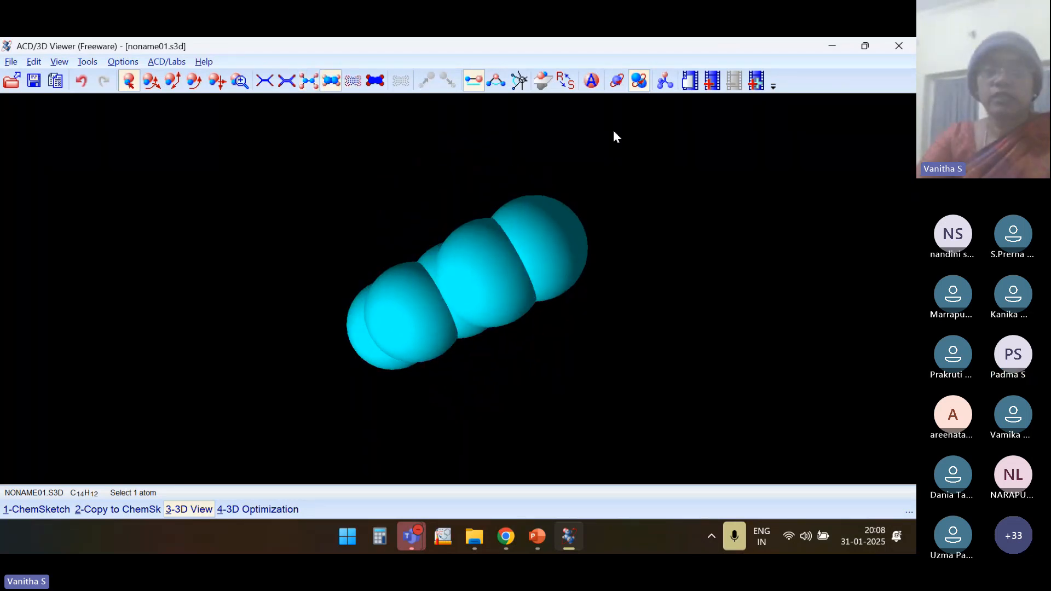
Switch to the Microsoft Teams meeting window and read through the recent chat messages for participants' requests
mouse_move(411, 530)
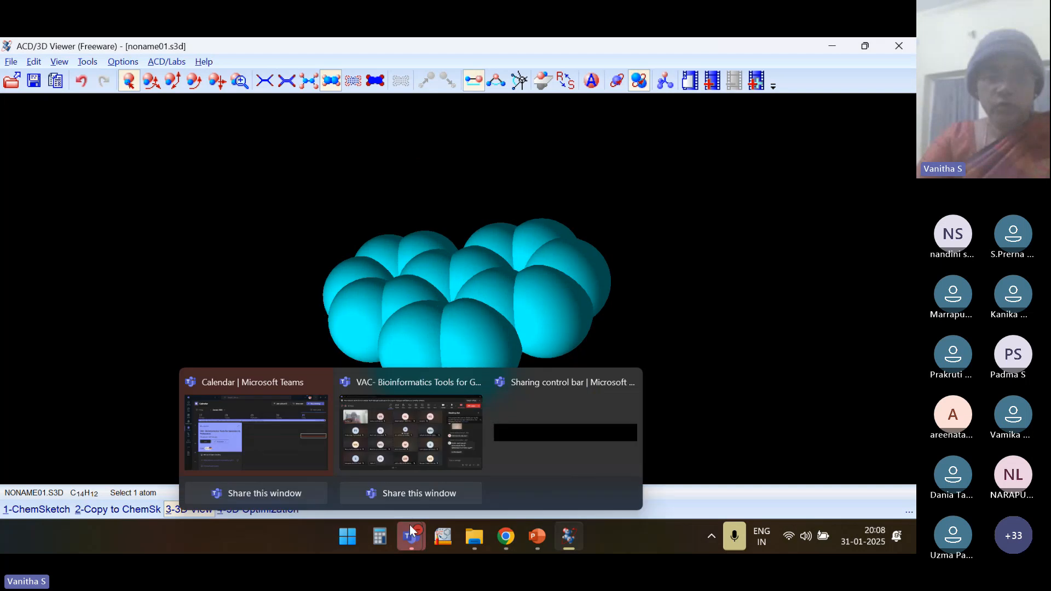
left_click(454, 462)
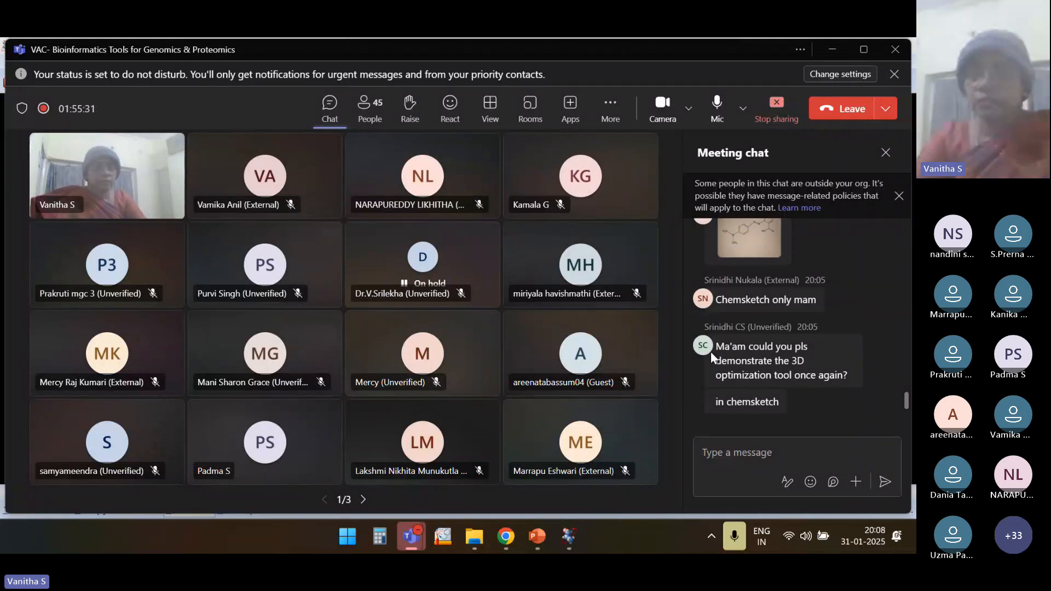
scroll(692, 355, "up", 2)
scroll(692, 355, "up", 1)
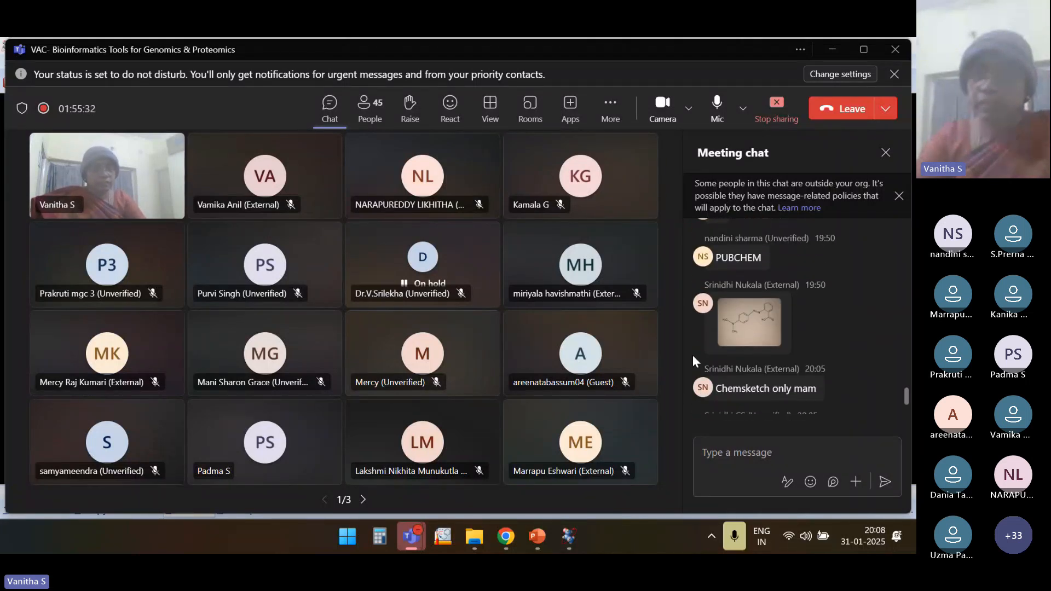
scroll(692, 356, "down", 1)
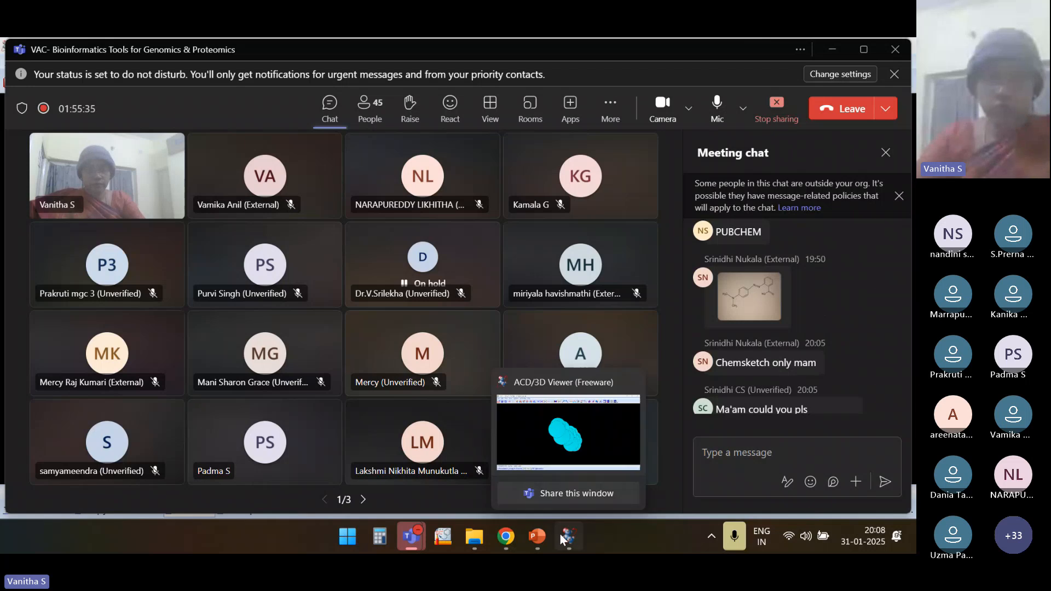
Switch to PubChem Sketcher in Chrome and copy the SMILES string C1=CC=C(C(=C1)P)C(CC)C of the drawn structure
mouse_move(530, 534)
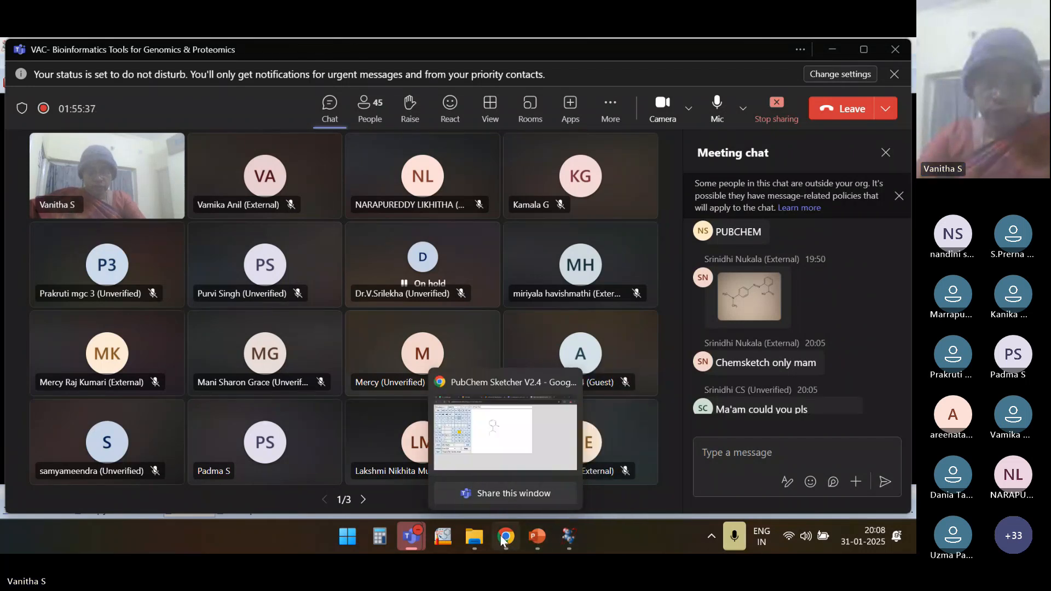
left_click(501, 454)
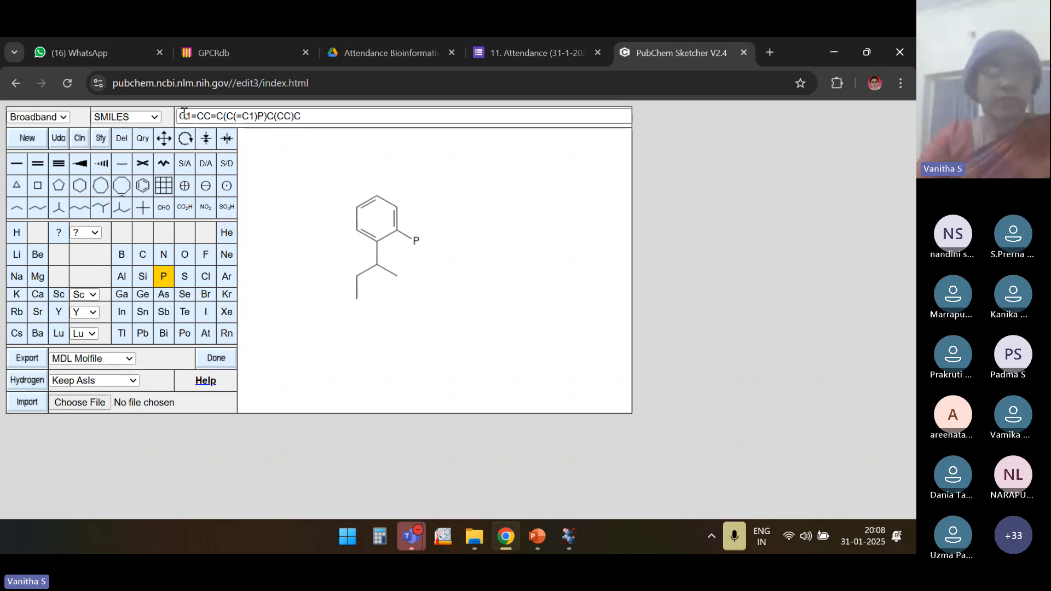
left_click_drag(180, 116, 307, 116)
key("ctrl+c")
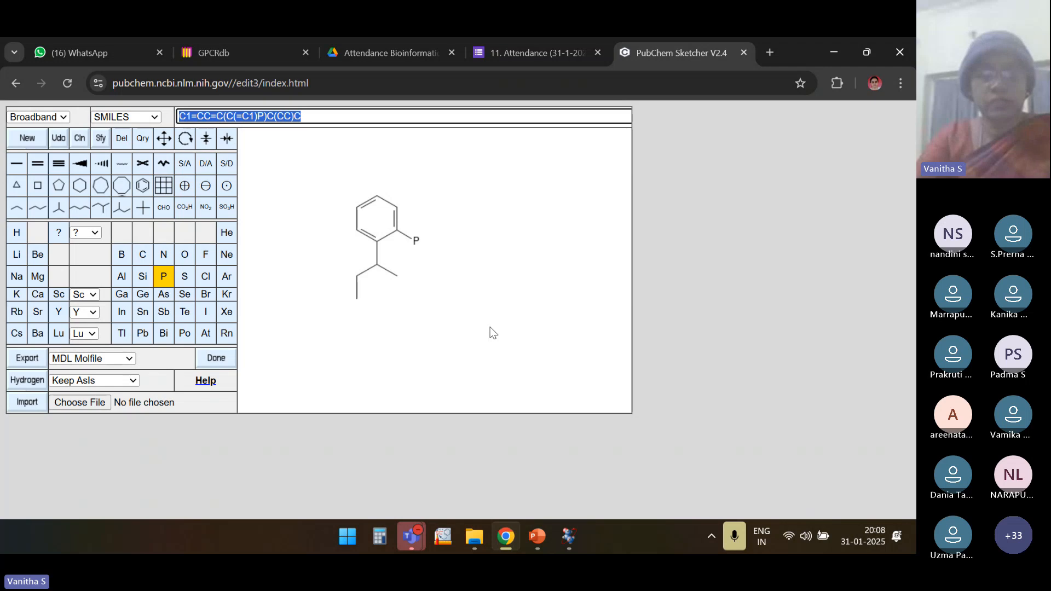
Switch to ChemSketch, generate a structure from the SMILES C1=CC=C(C(=C1)P)C(CC)C, and place it to the right of the fused rings
left_click(443, 537)
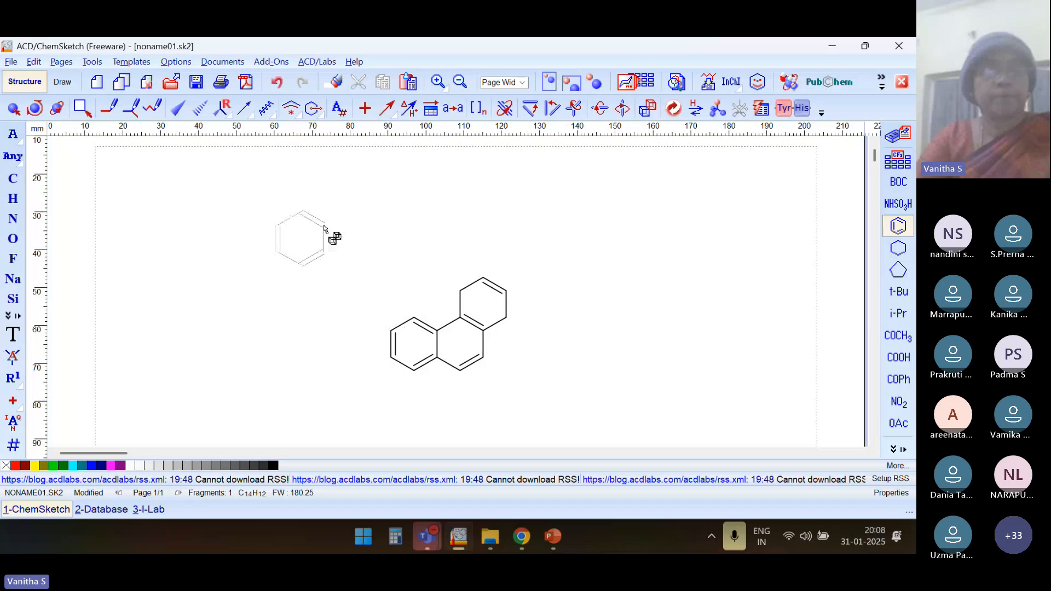
left_click(93, 61)
mouse_move(161, 321)
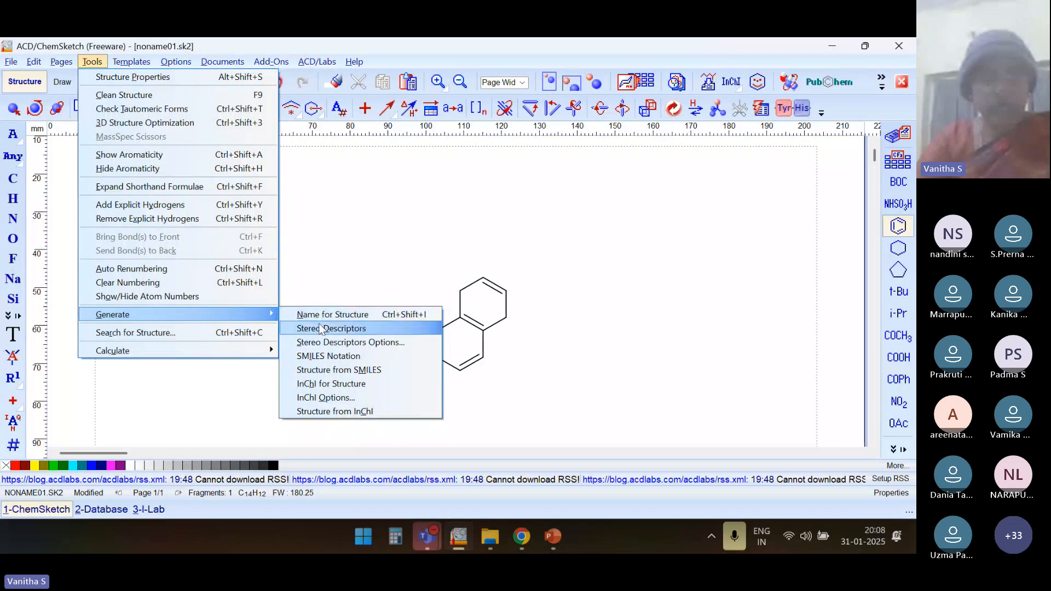
left_click(337, 371)
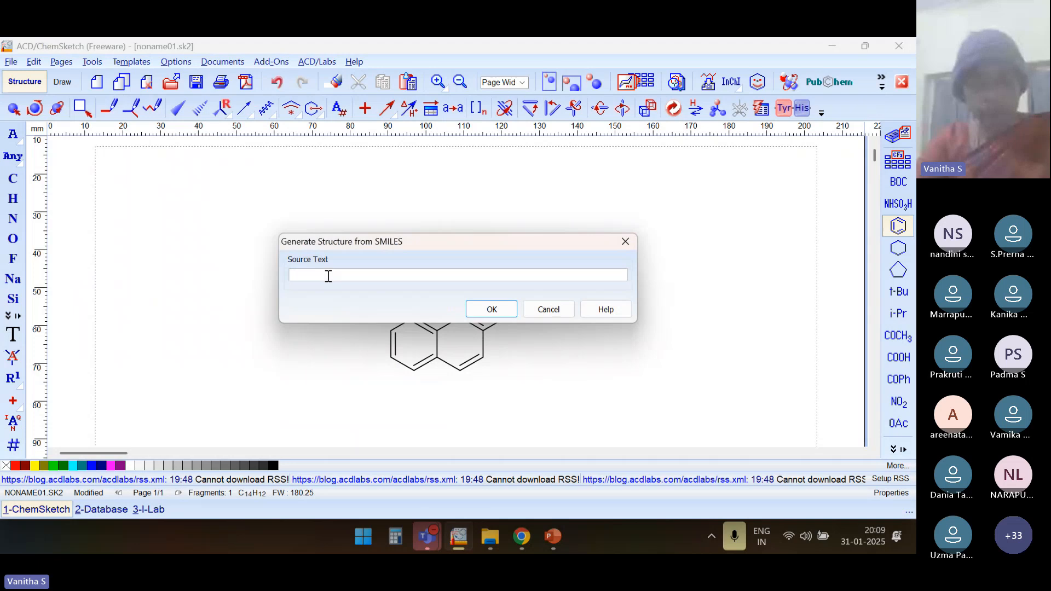
key("ctrl+v")
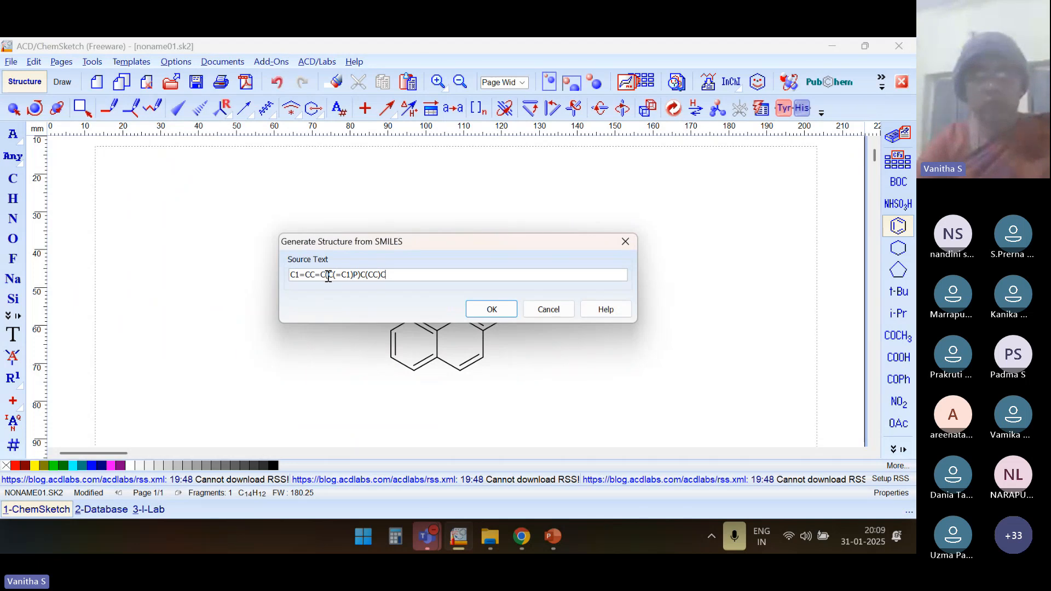
left_click(492, 310)
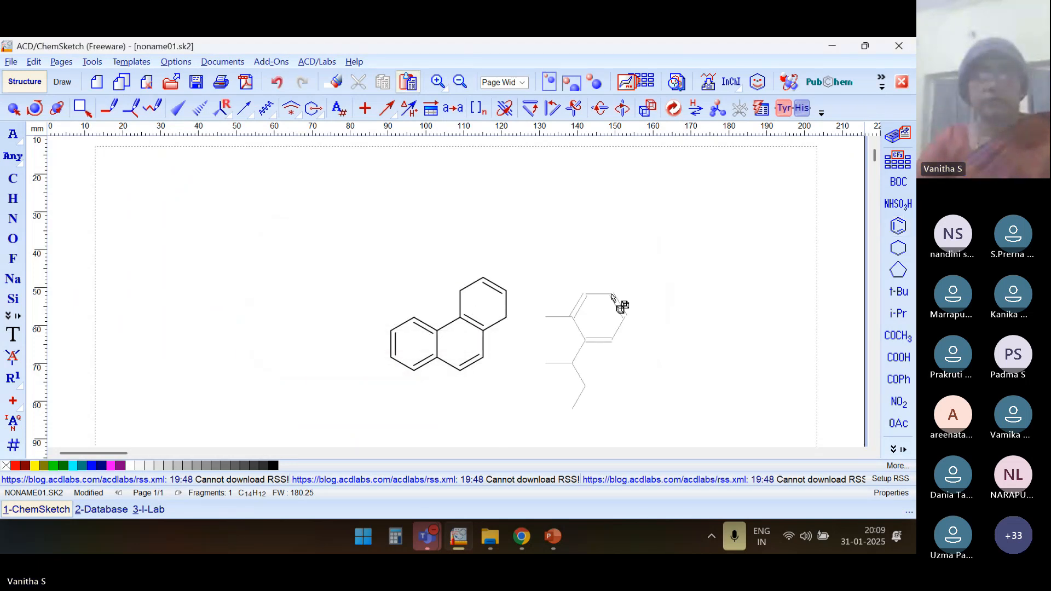
scroll(645, 309, "down", 1)
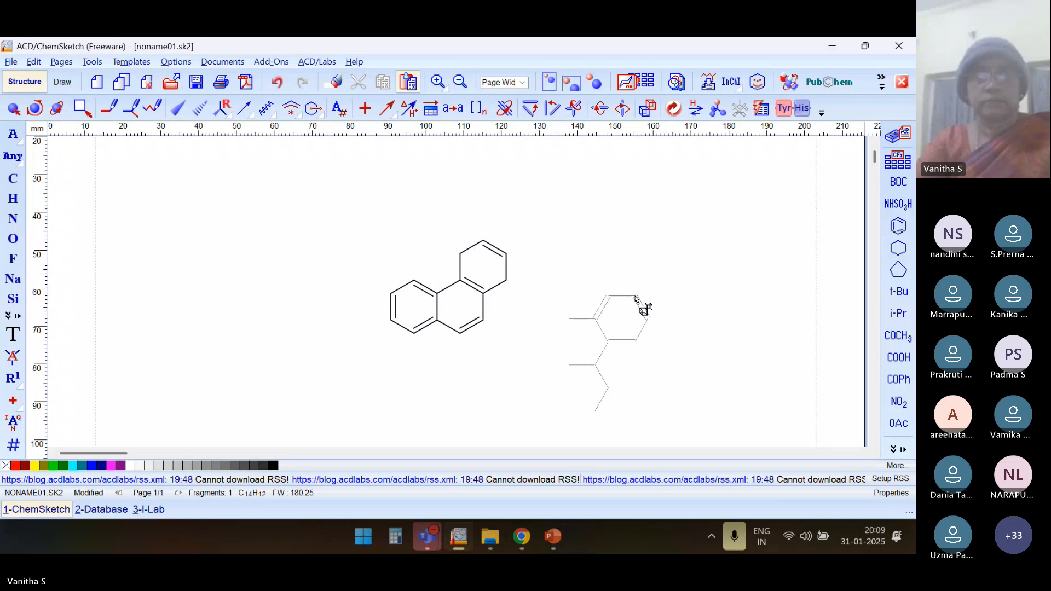
left_click(636, 298)
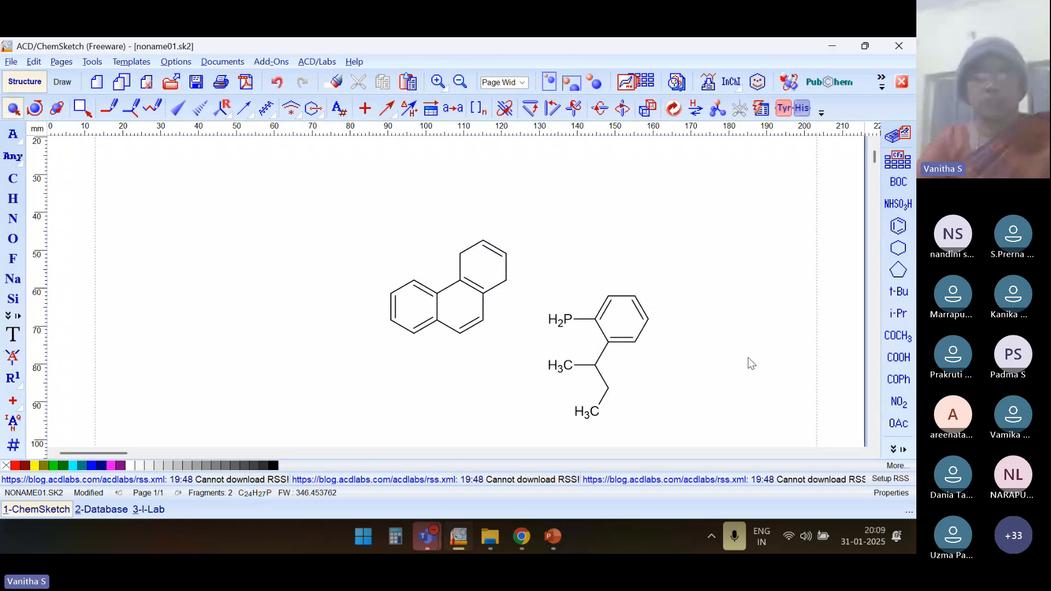
Select and delete the whole fused three-ring molecule, keeping only the phosphorus-substituted benzene structure on the page
left_click(83, 110)
mouse_move(399, 215)
left_mouse_down()
mouse_move(445, 323)
mouse_move(550, 321)
mouse_move(523, 247)
left_mouse_up()
key("Delete")
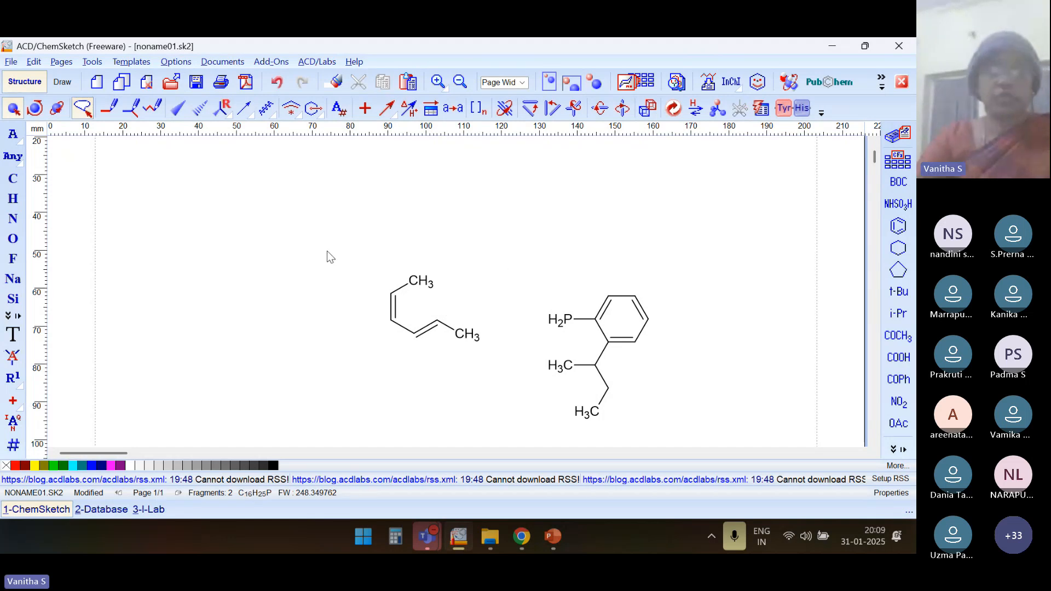
mouse_move(327, 254)
left_mouse_down()
mouse_move(454, 262)
mouse_move(505, 350)
mouse_move(387, 380)
left_mouse_up()
key("Delete")
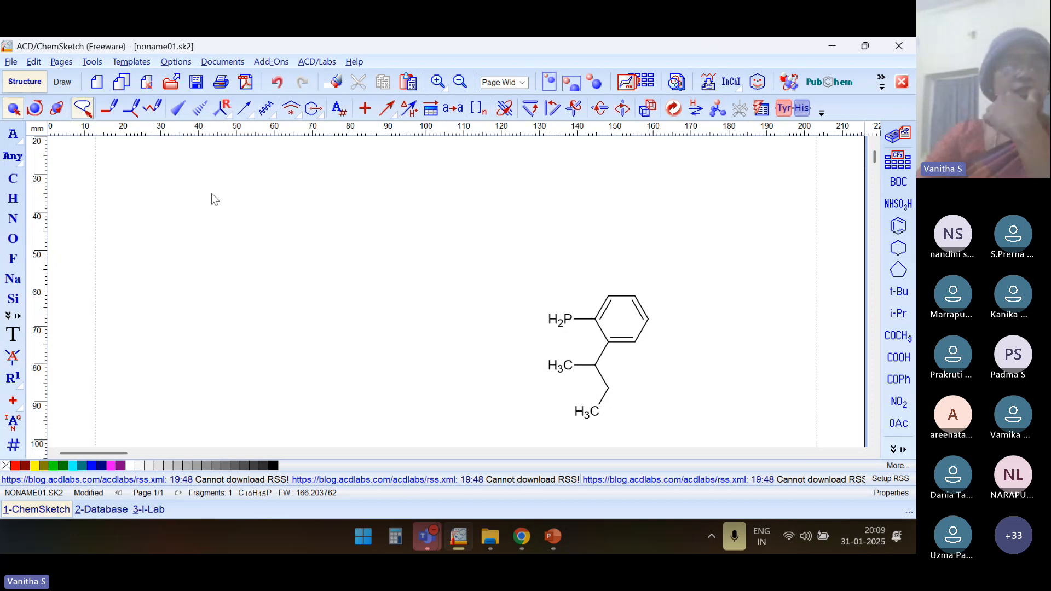
Calculate all properties of the phosphorus-substituted benzene structure, review the full results list, and close it without copying to the editor
left_click(139, 64)
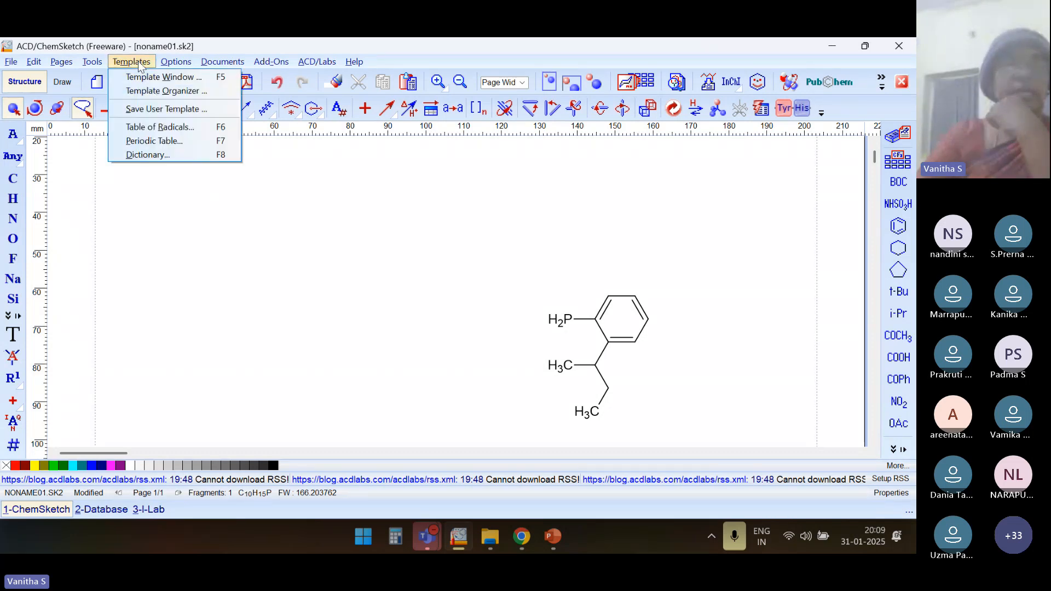
left_click(97, 64)
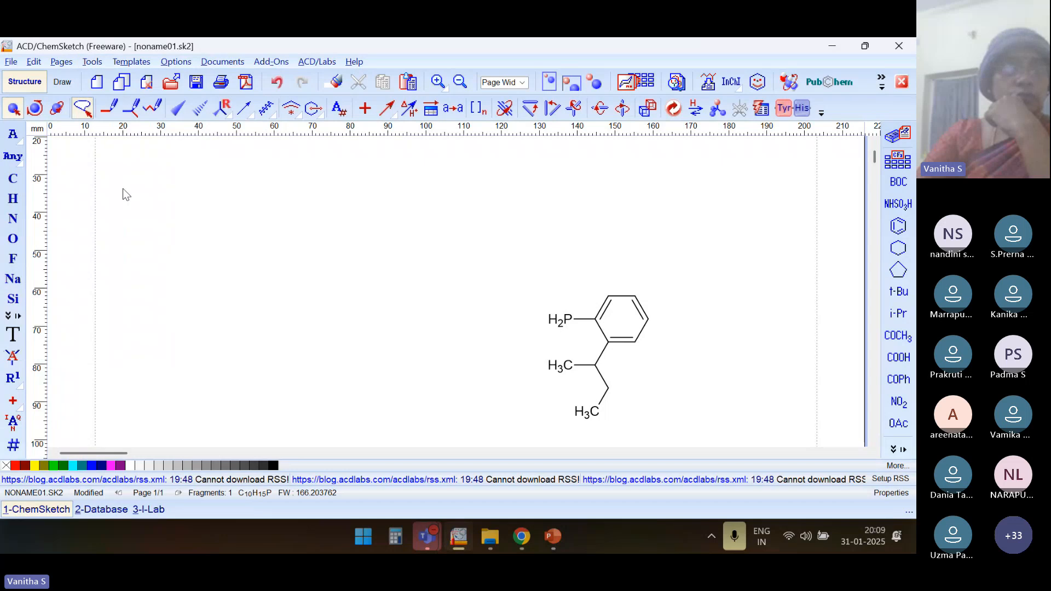
left_click(92, 62)
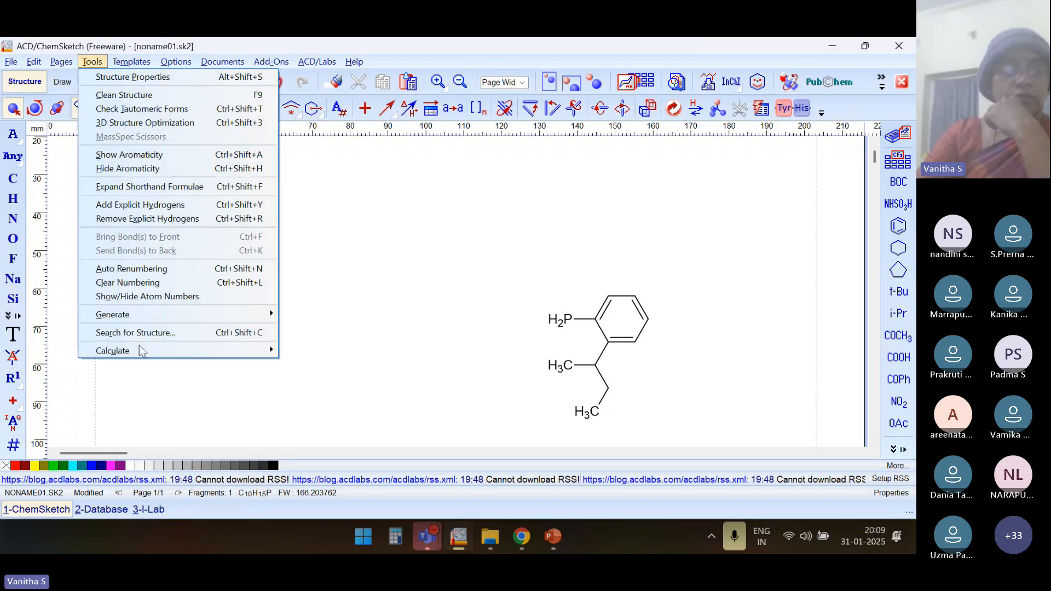
mouse_move(139, 349)
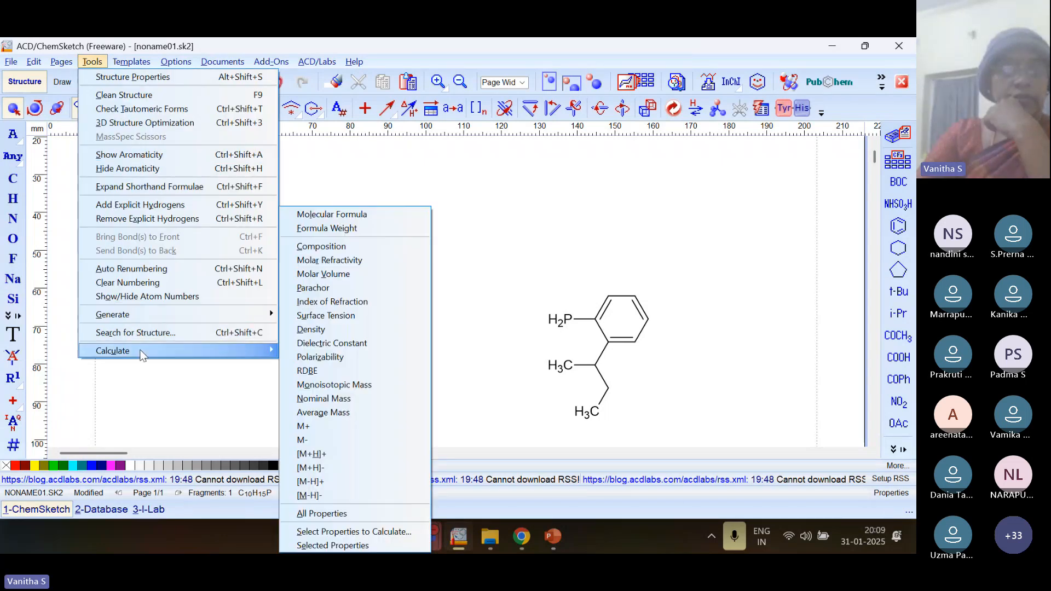
left_click(333, 515)
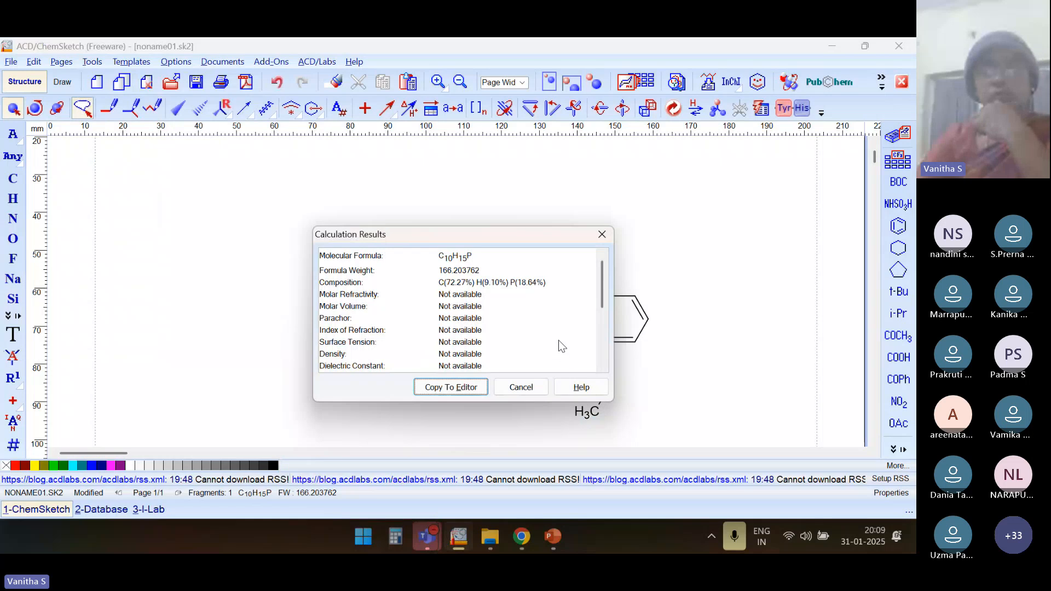
left_click_drag(512, 236, 352, 189)
scroll(332, 281, "down", 2)
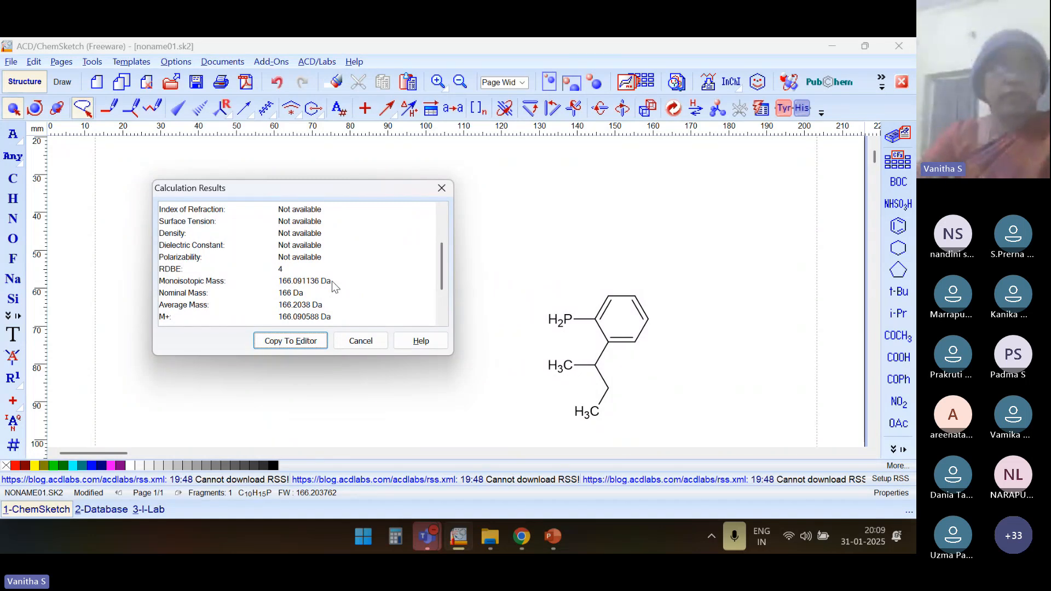
scroll(332, 281, "up", 2)
scroll(332, 281, "up", 1)
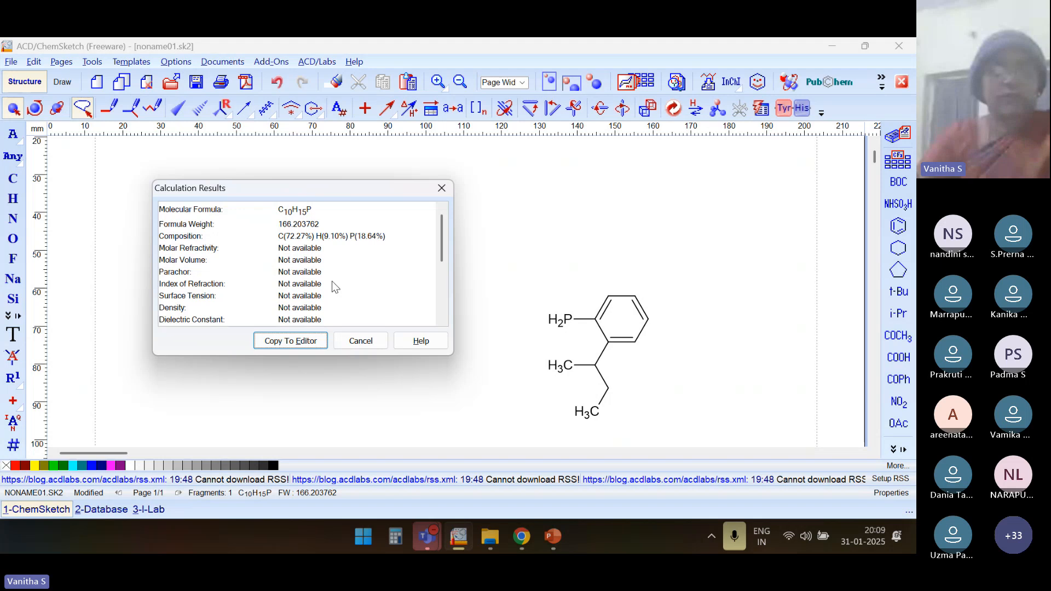
left_click(353, 343)
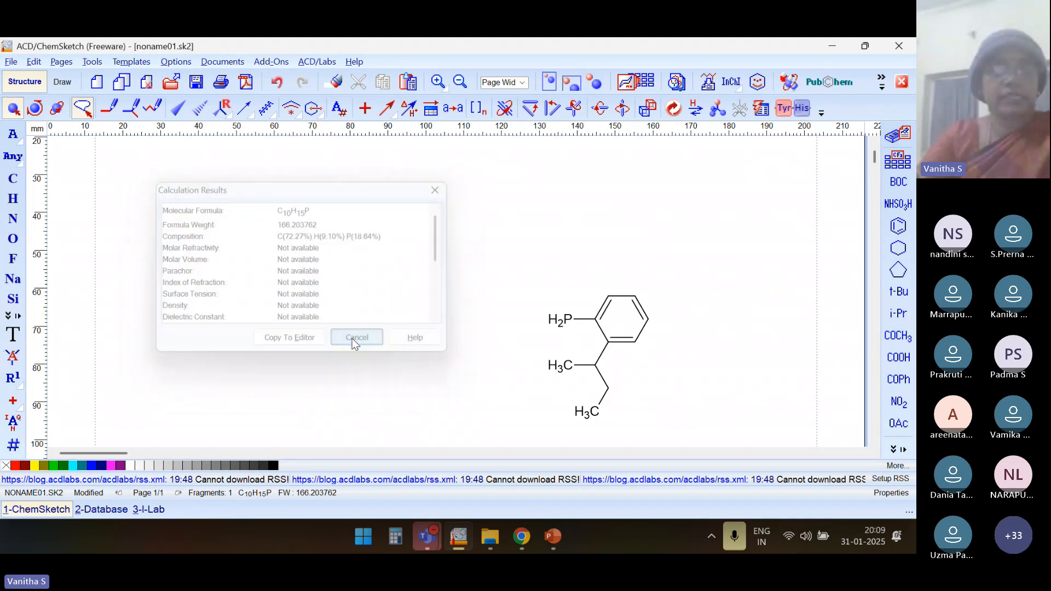
Generate the chemical name for the phosphorus-substituted benzene structure beneath its drawing
left_click(85, 64)
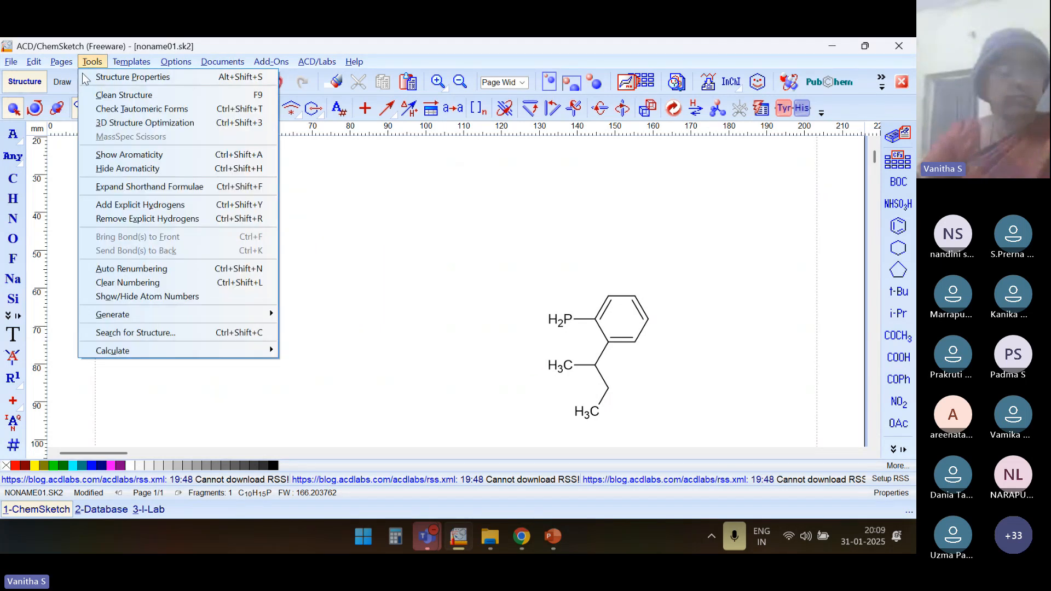
mouse_move(127, 317)
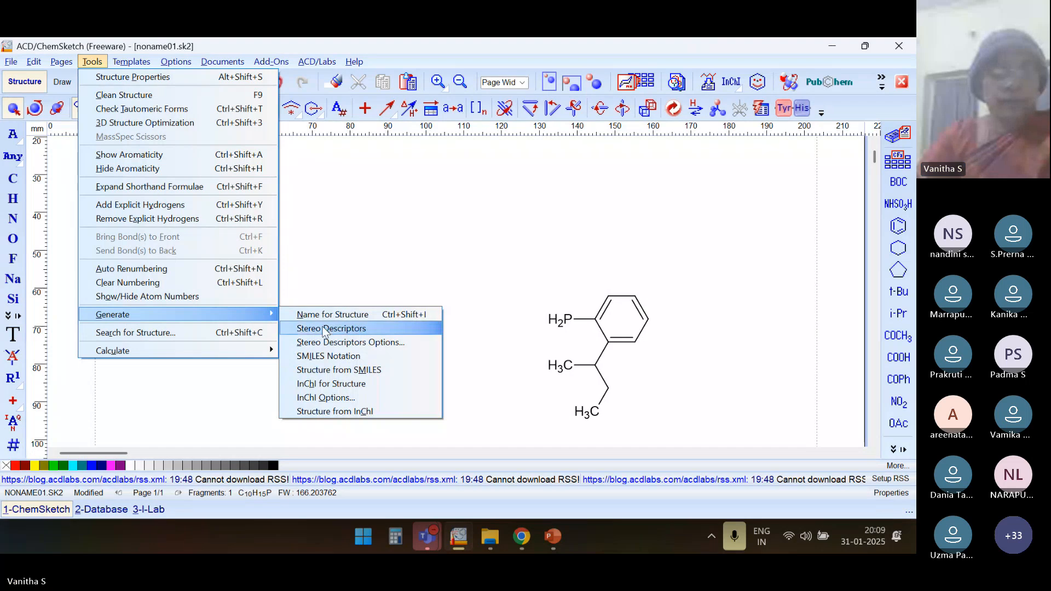
left_click(341, 315)
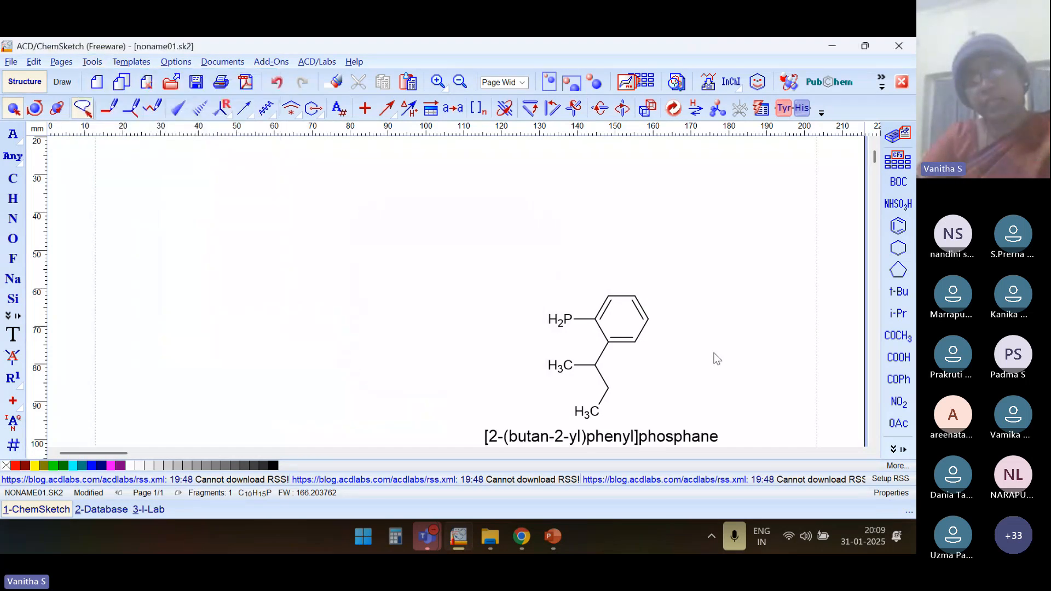
scroll(715, 318, "down", 1)
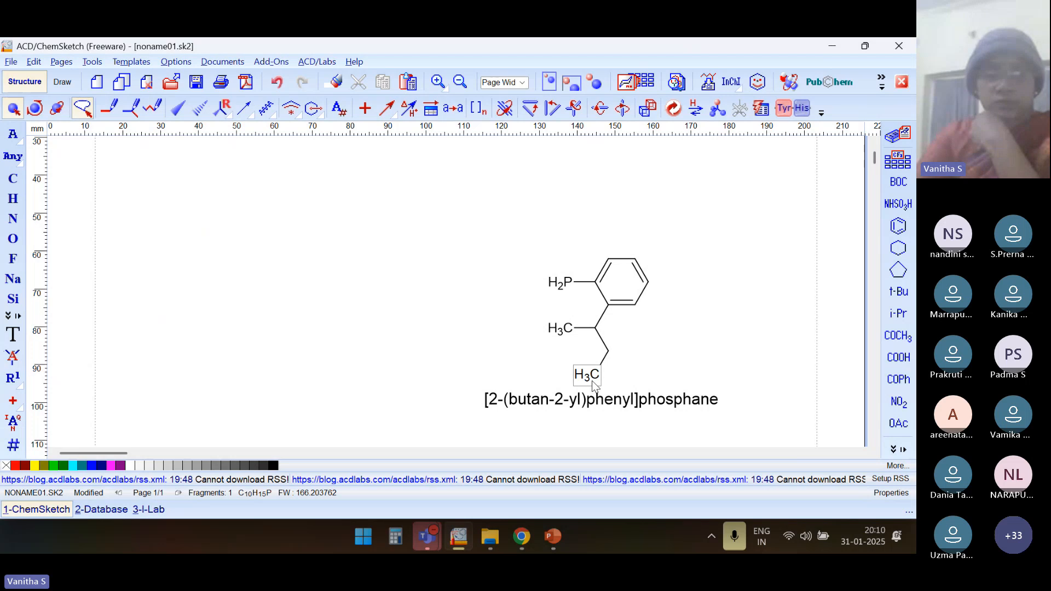
Switch to PubChem Sketcher in Chrome and examine the available export formats, keeping MDL Molfile as the chosen format
left_click(523, 538)
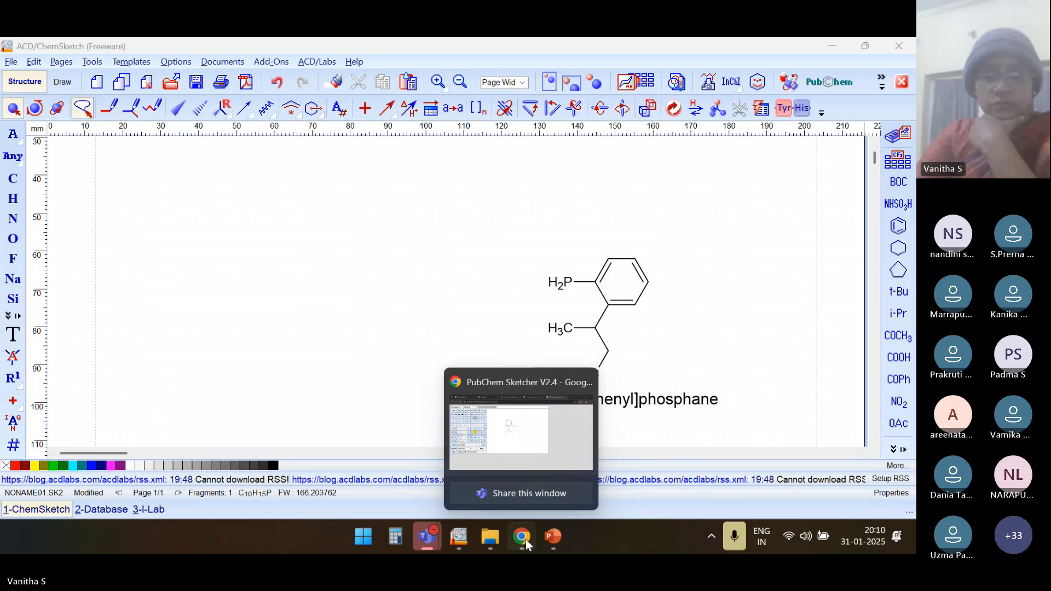
left_click(525, 539)
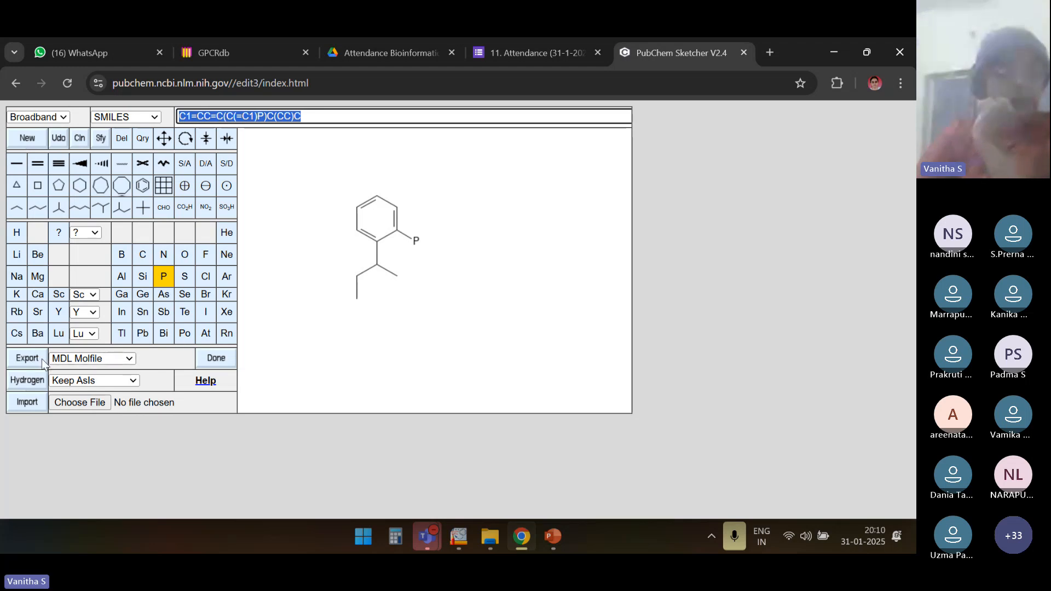
left_click(130, 359)
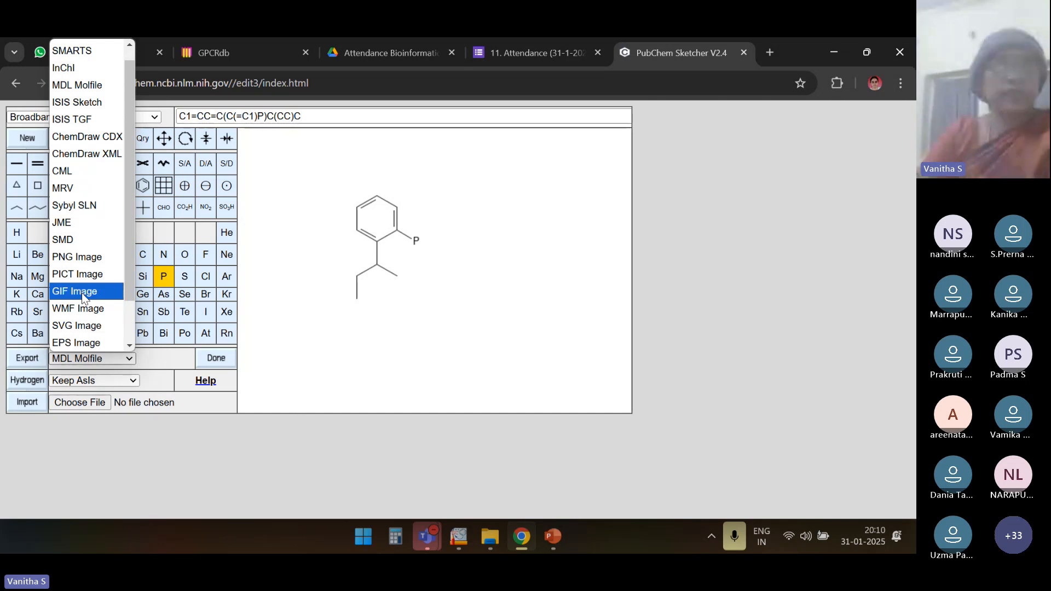
left_click(291, 389)
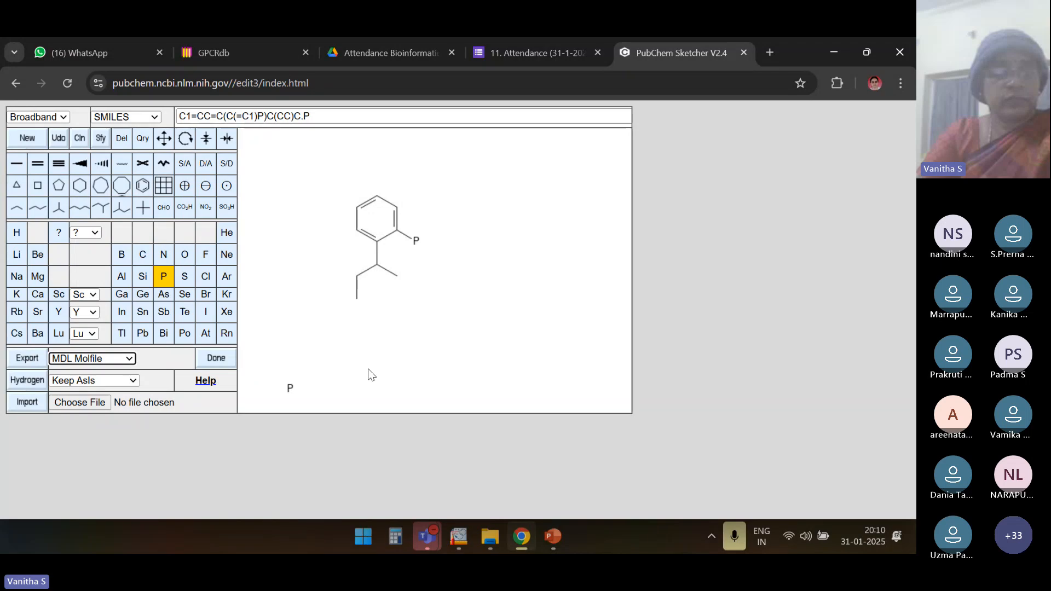
Switch to the Teams meeting window and read the latest messages in the meeting chat
mouse_move(457, 543)
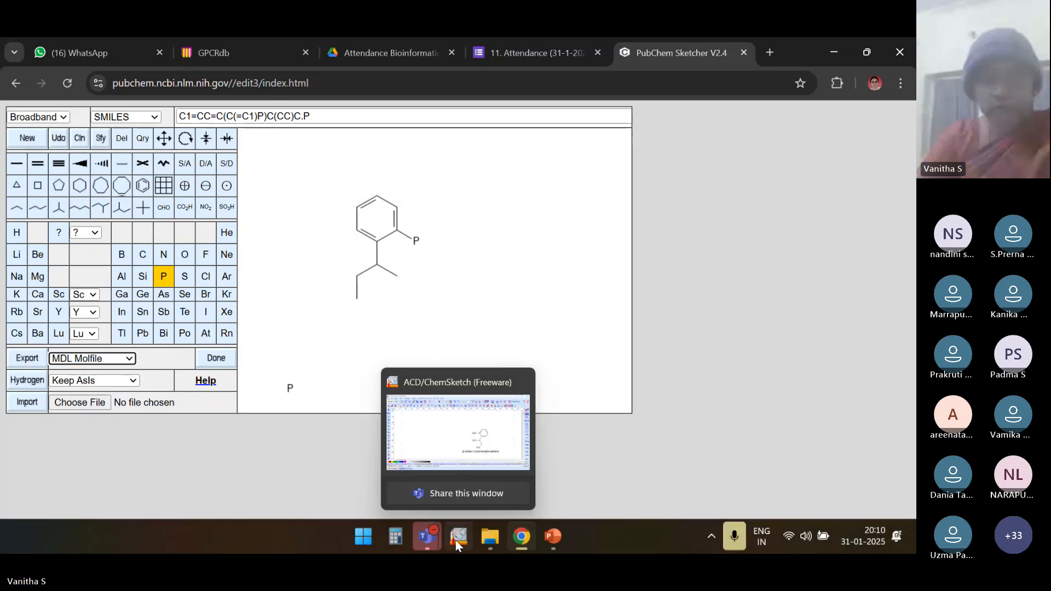
mouse_move(423, 540)
left_click(432, 458)
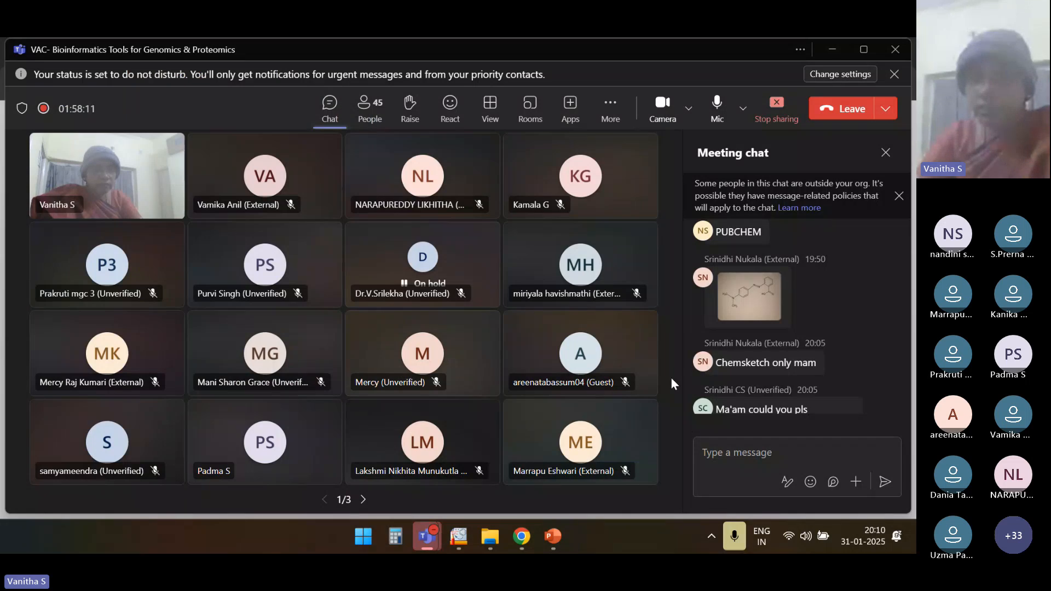
scroll(877, 348, "down", 2)
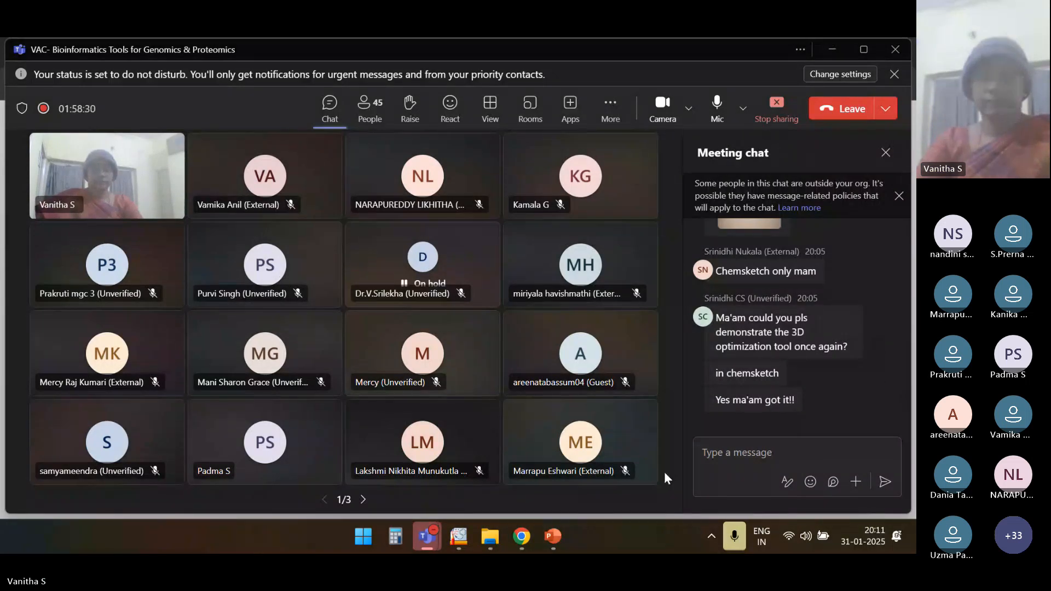
Switch to the PowerPoint session presentation and show its closing "Thank you" slide, slide 27
mouse_move(553, 536)
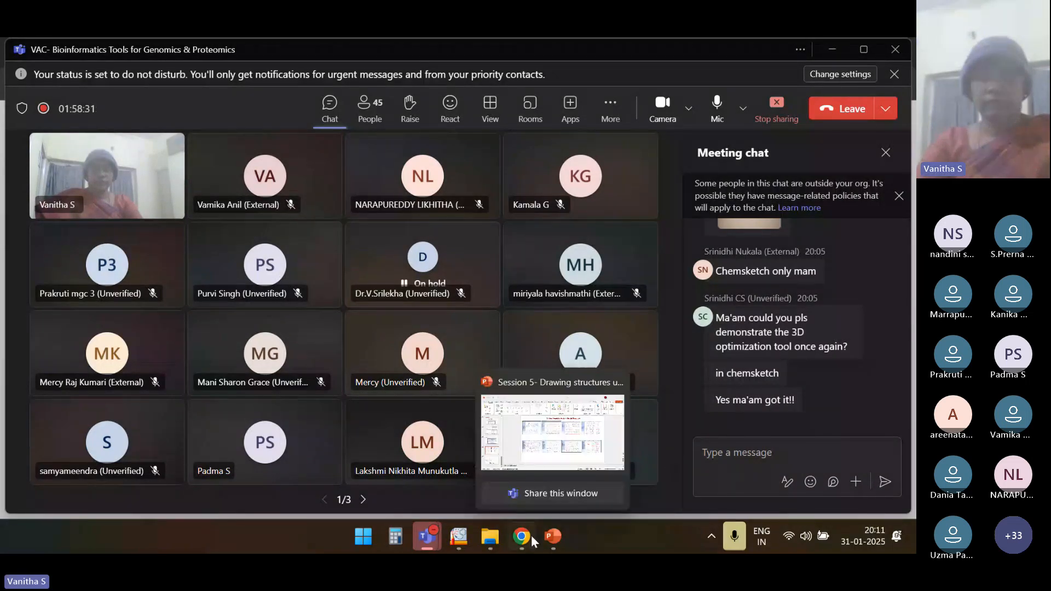
left_click(555, 444)
left_click(105, 439)
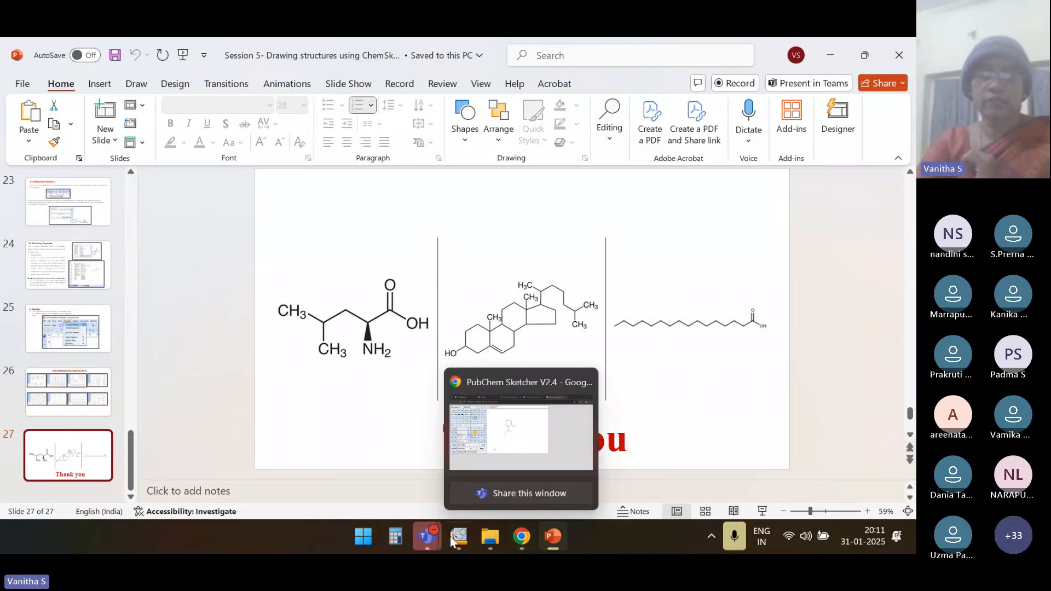
Check the Teams meeting chat, then return to PowerPoint and start the slide show from the closing "Thank you" slide
mouse_move(437, 514)
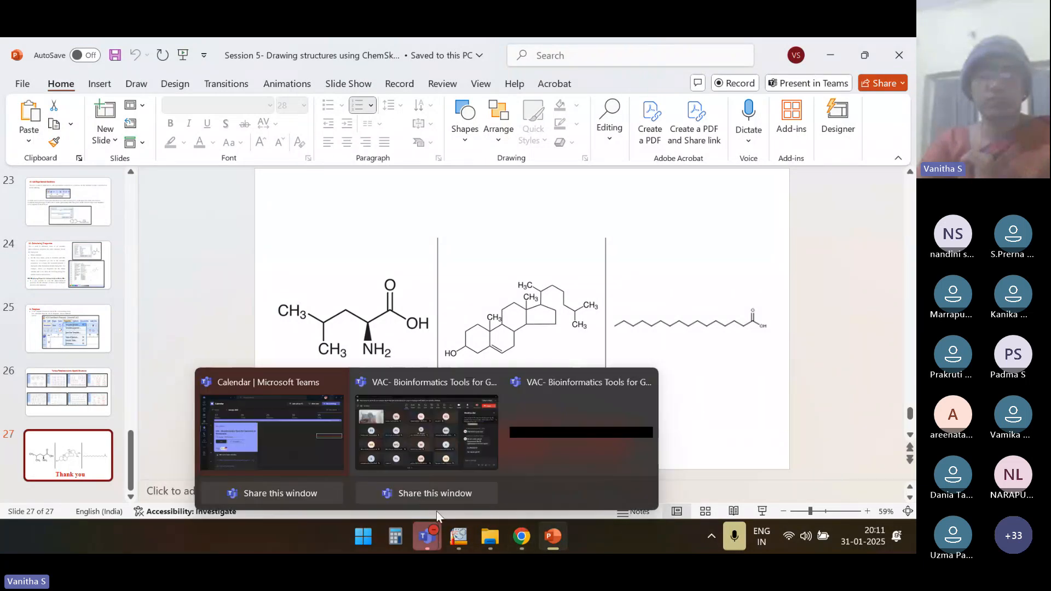
left_click(464, 462)
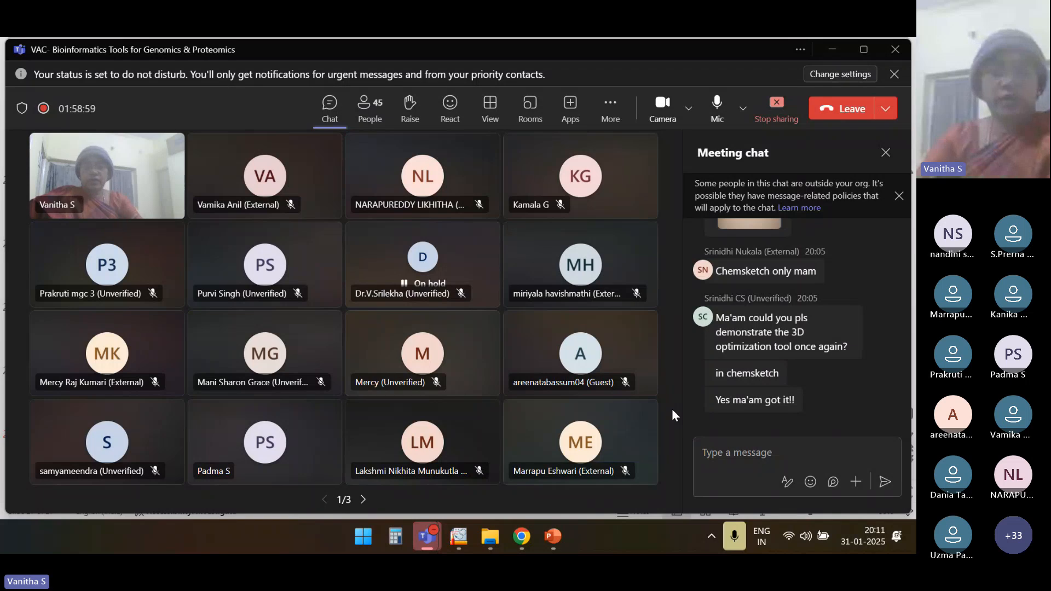
left_click(553, 534)
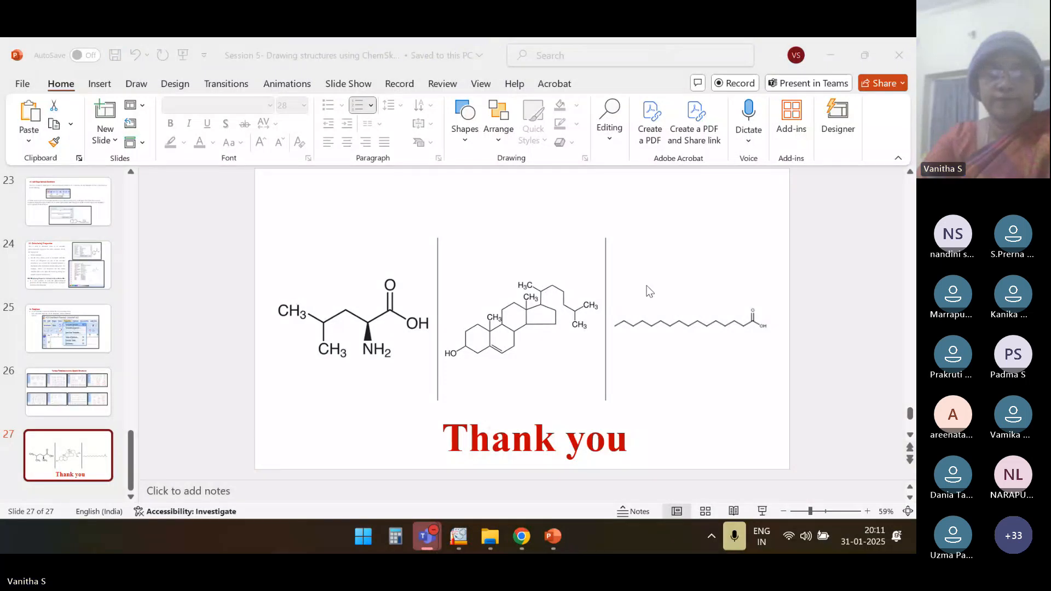
left_click(762, 513)
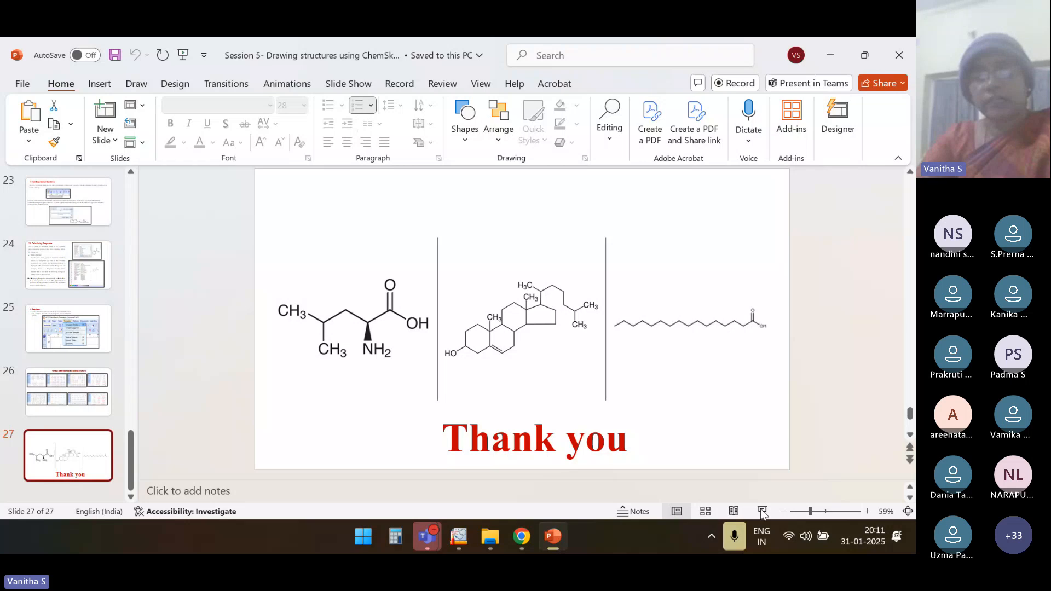
left_click(762, 512)
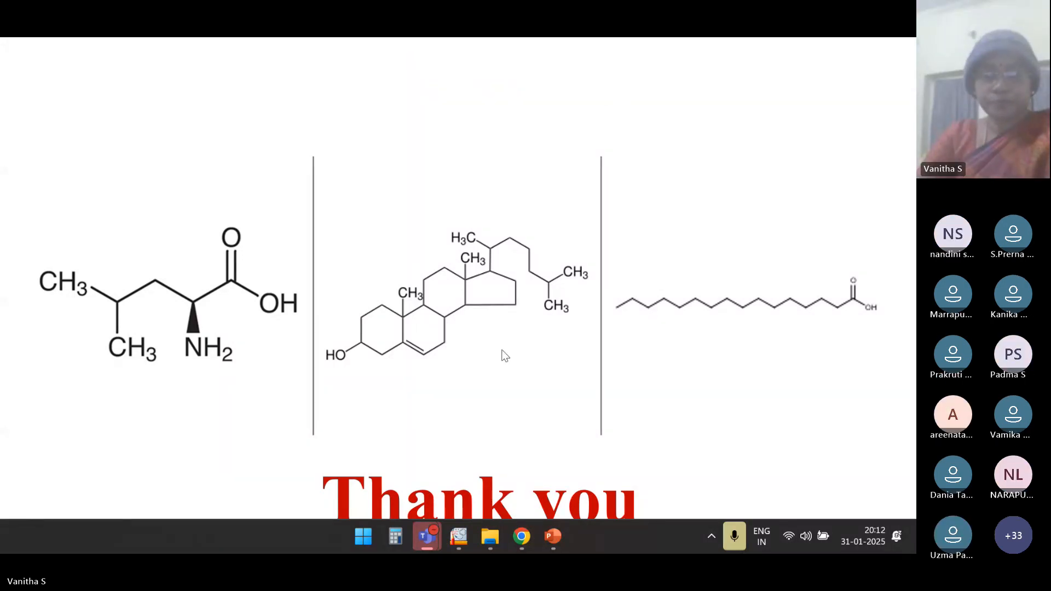
Look at the Teams meeting chat for new replies and return to the running PowerPoint slide show
mouse_move(424, 545)
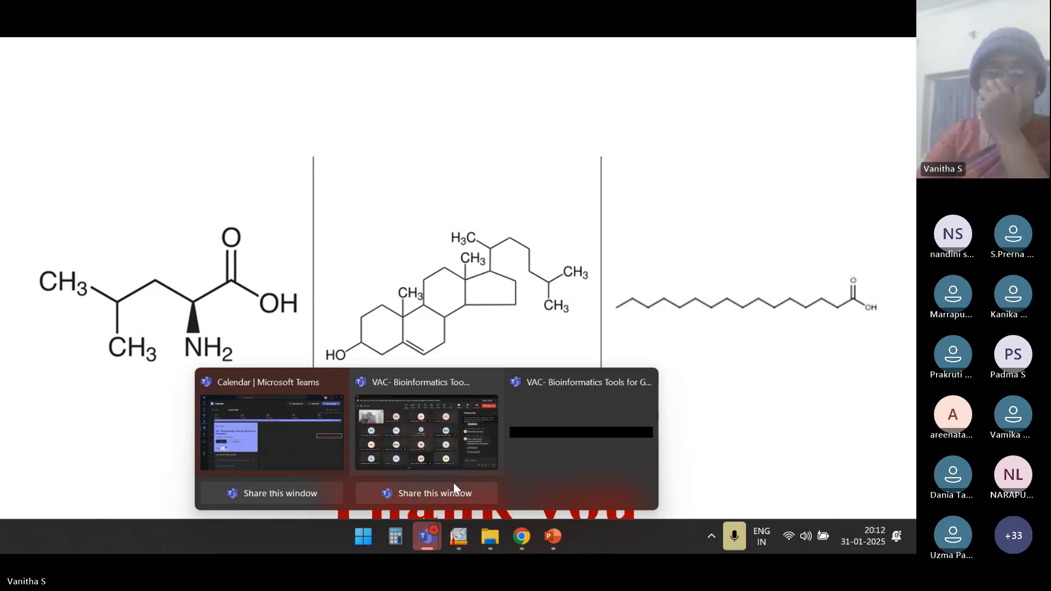
left_click(474, 499)
left_click(455, 491)
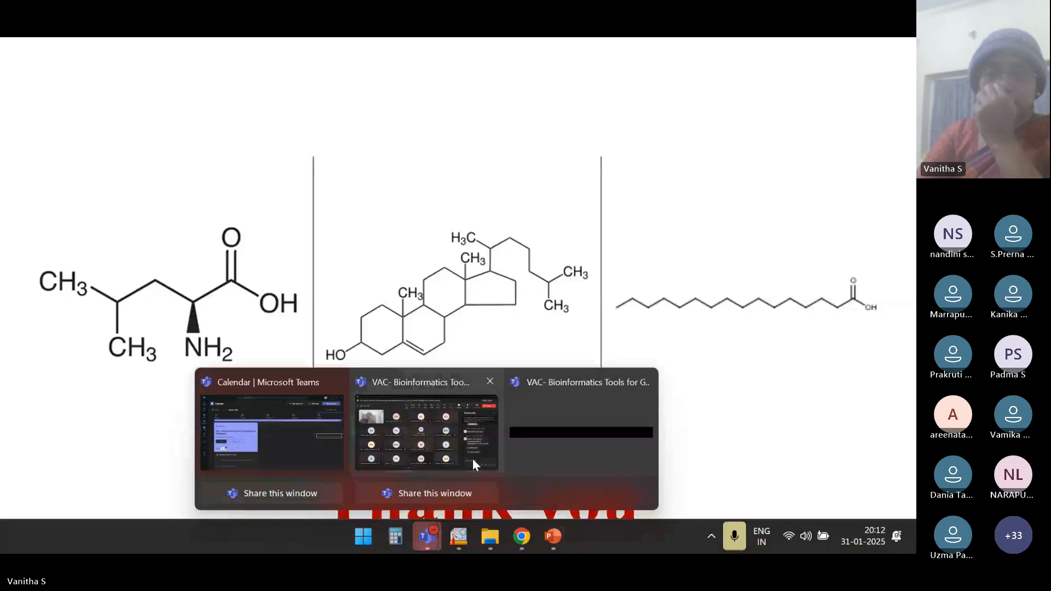
left_click(472, 459)
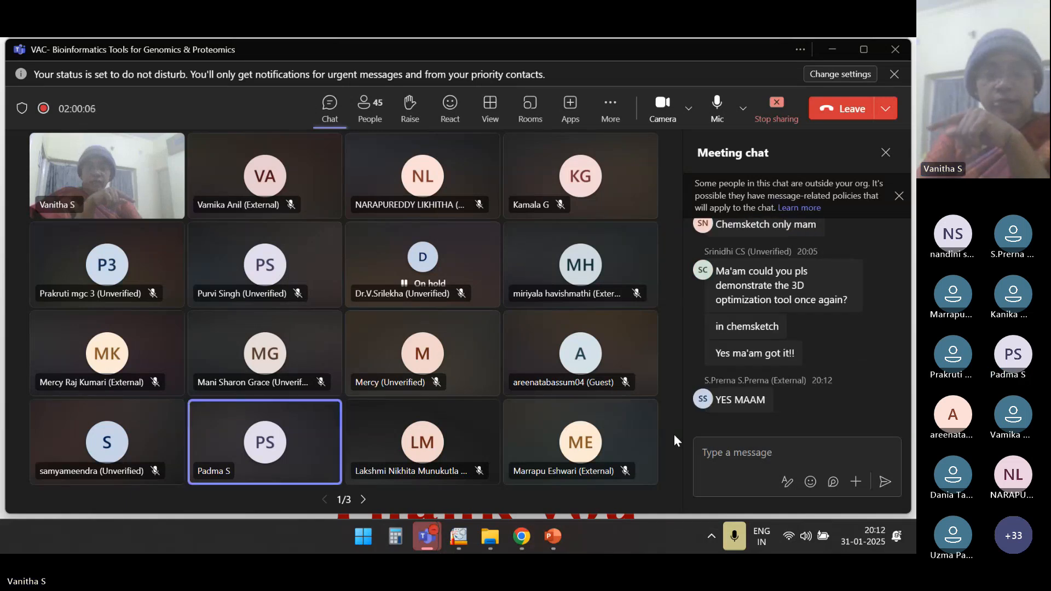
mouse_move(540, 540)
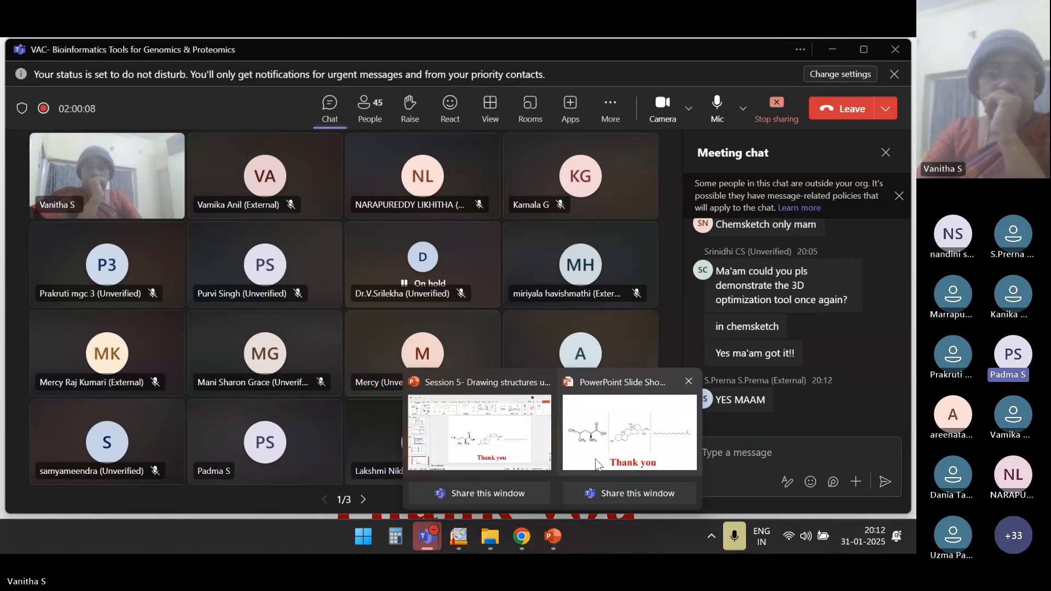
left_click(630, 433)
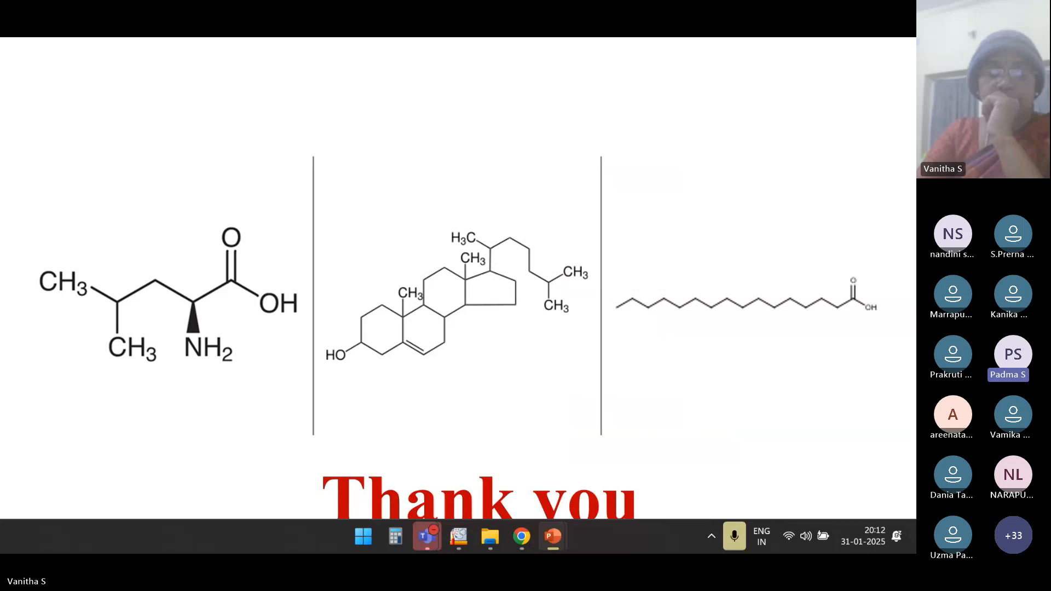